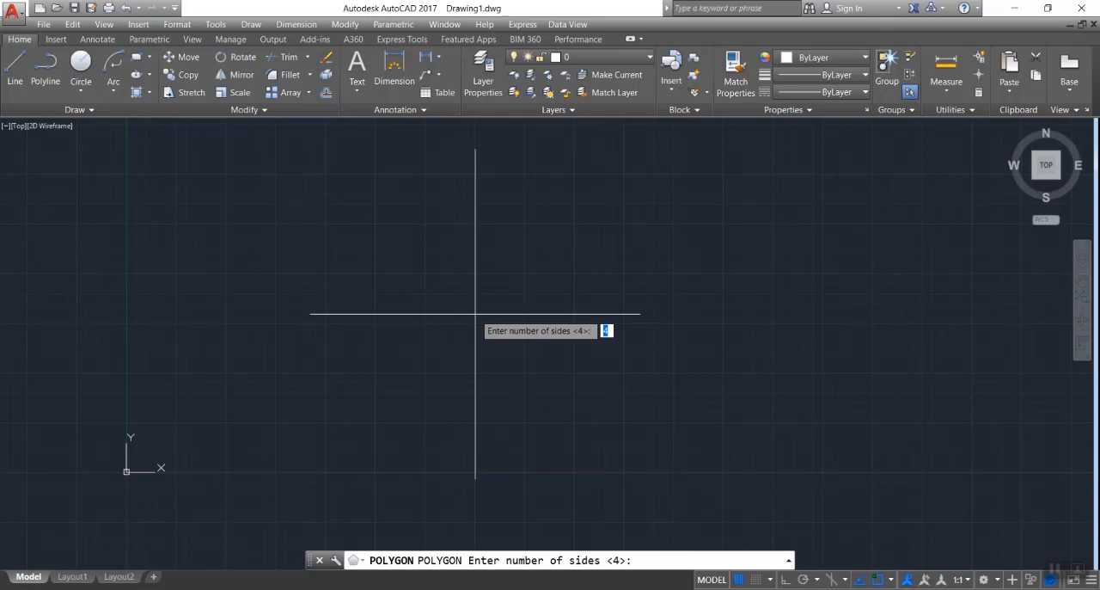
type("4")
key("BackSpace")
type("6")
key("Return")
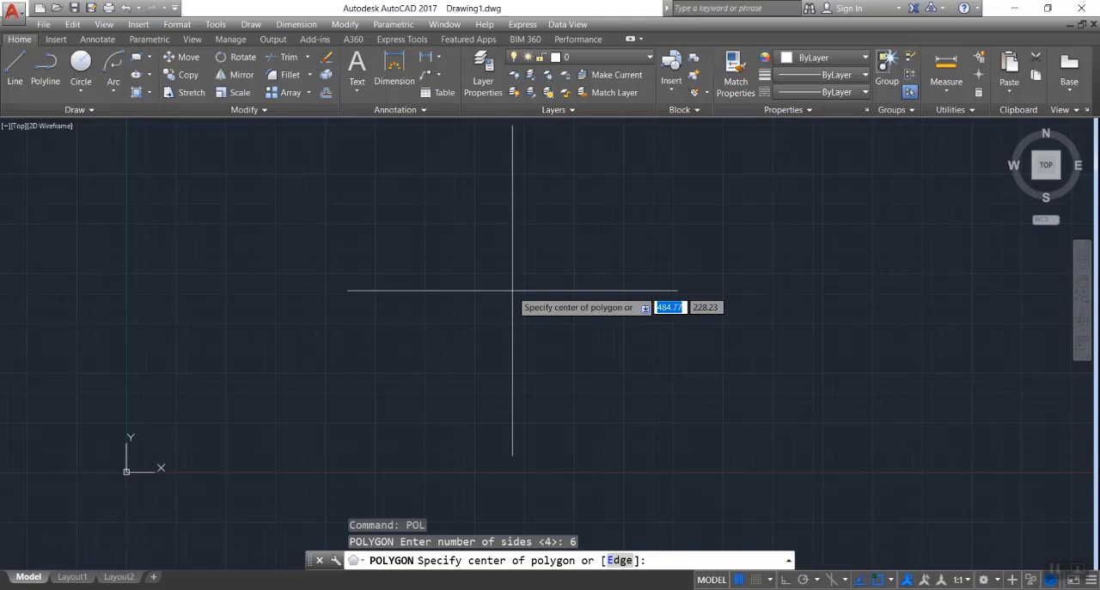
left_click(461, 278)
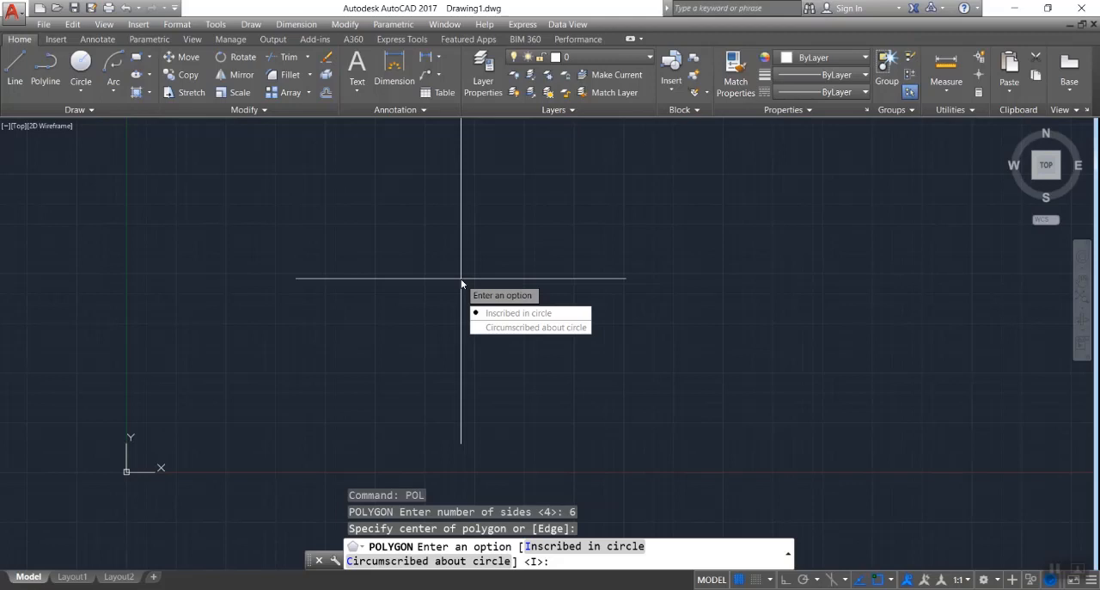
key("Escape")
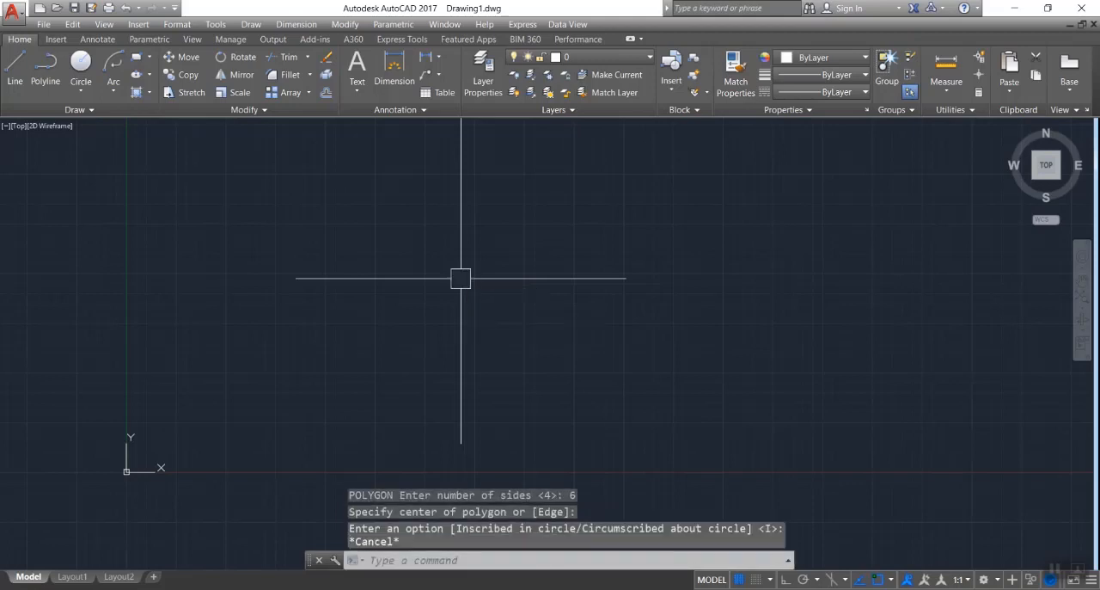
- Draw a circle with a radius of about 88 units in the empty drawing area
type("c")
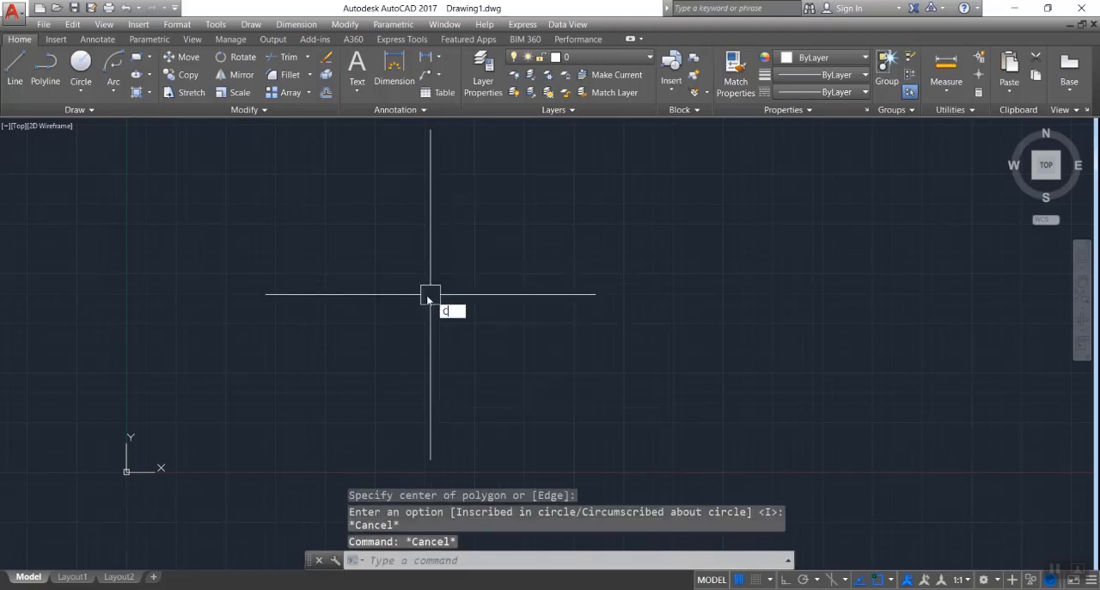
key("Return")
left_click(396, 296)
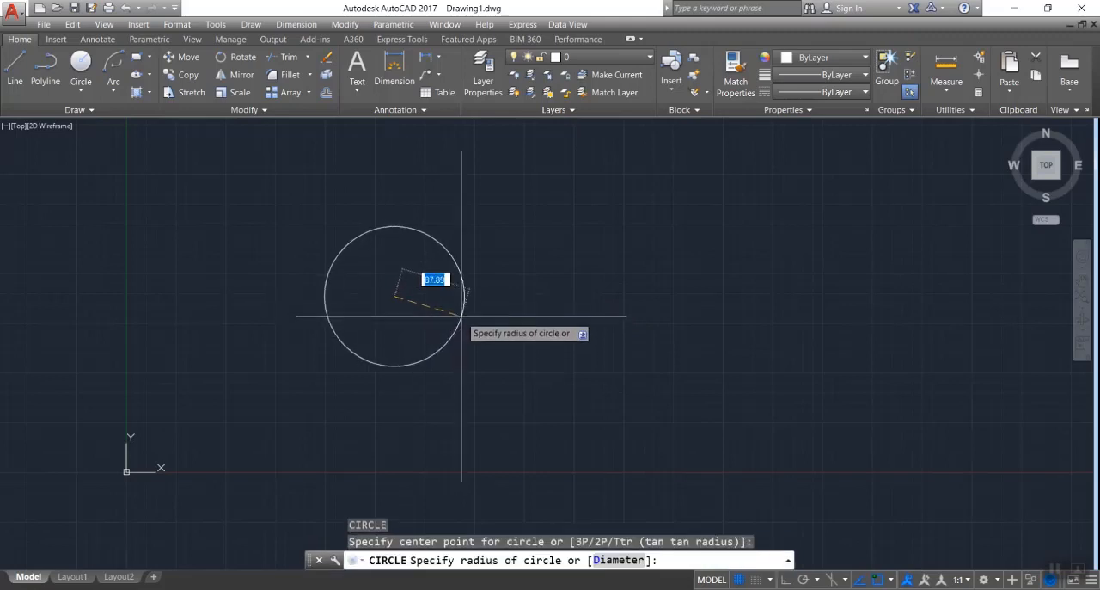
left_click(463, 314)
- Draw a second, separate circle with a radius of about 86 units to the right of the first one
key("Return")
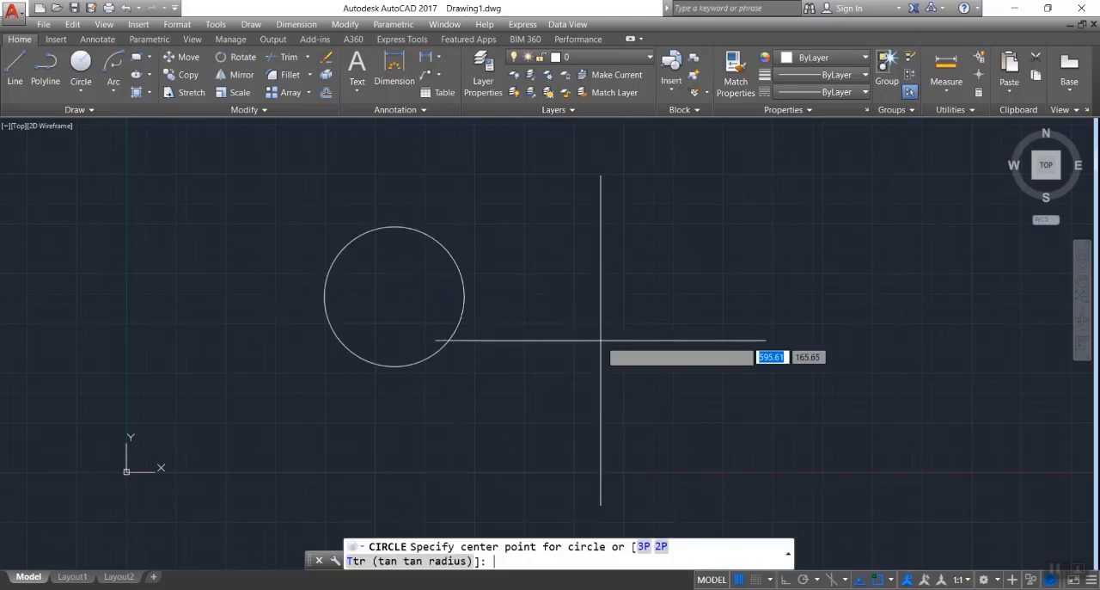
left_click(645, 275)
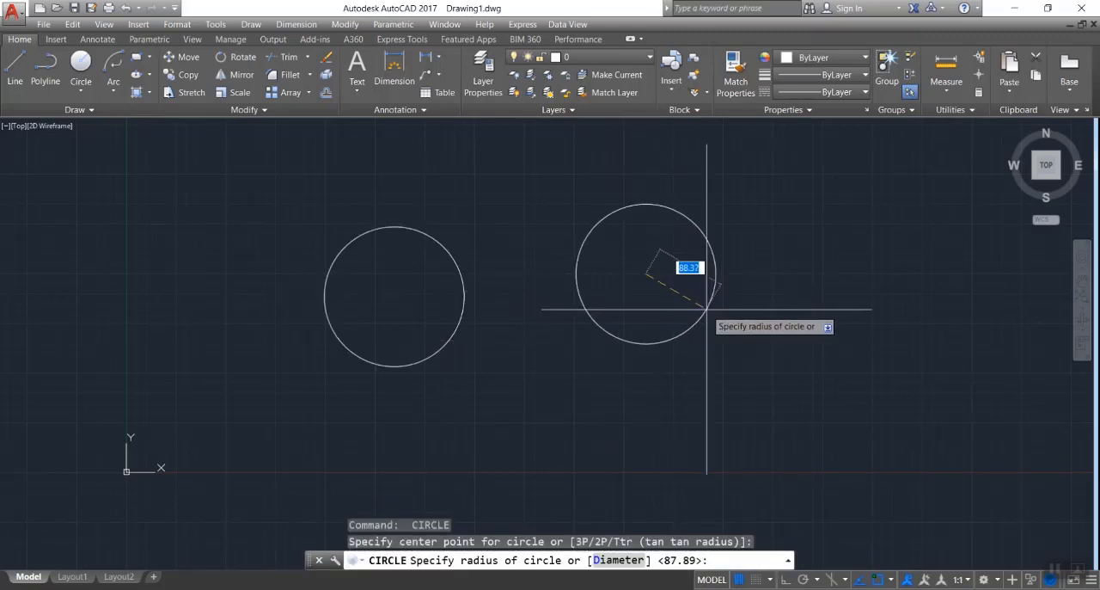
left_click(699, 317)
key("Escape")
key("Escape")
key("Escape")
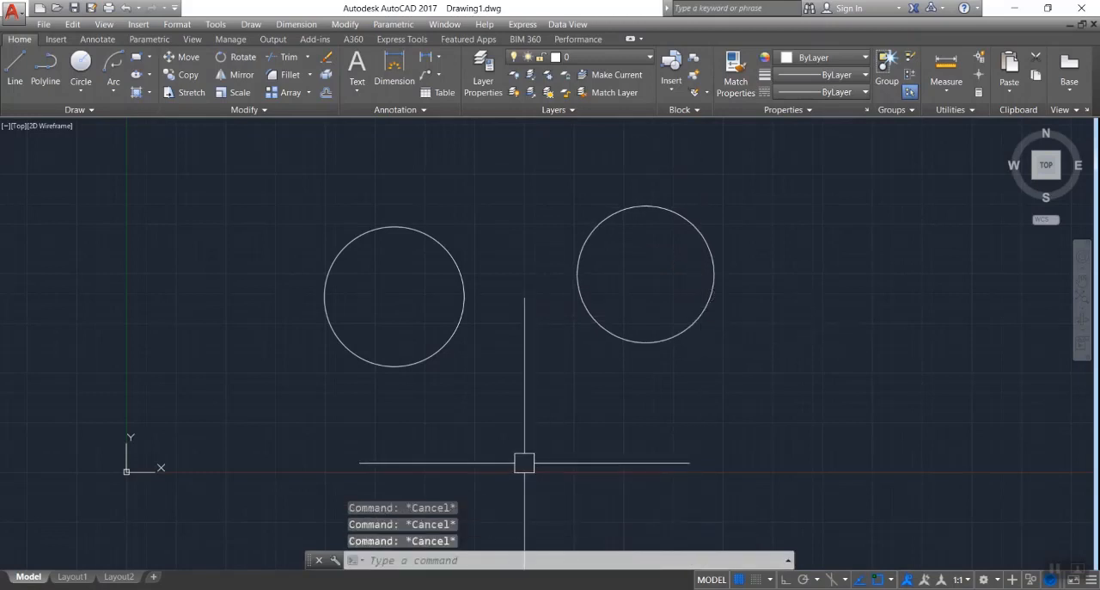
- Draw a 6-sided polygon inscribed in the left circle, centred on it and with its radius reaching the circle's edge
type("pol")
key("Return")
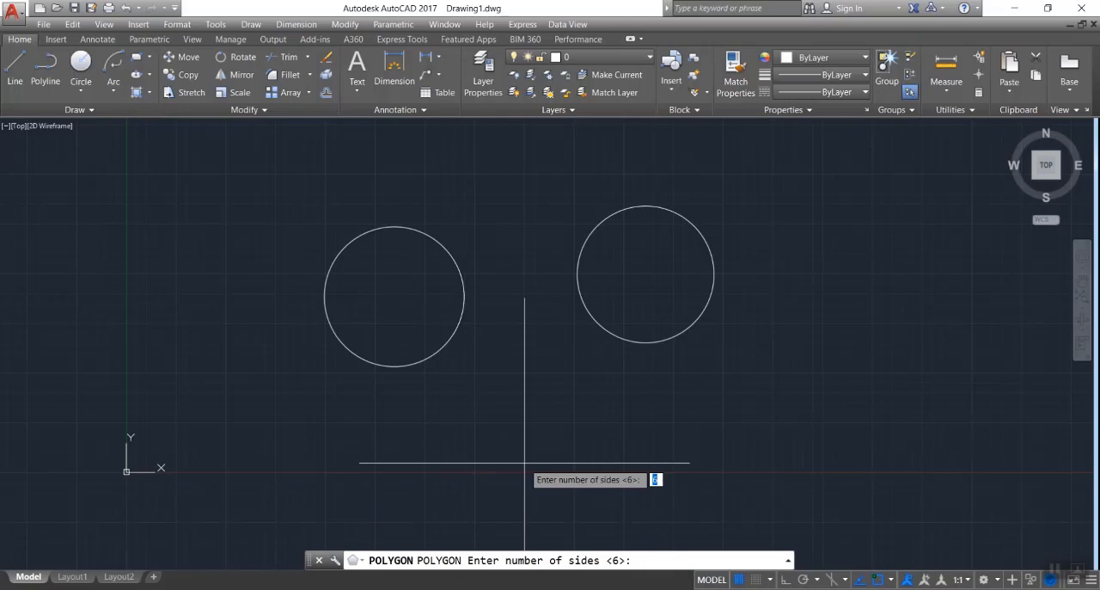
key("Return")
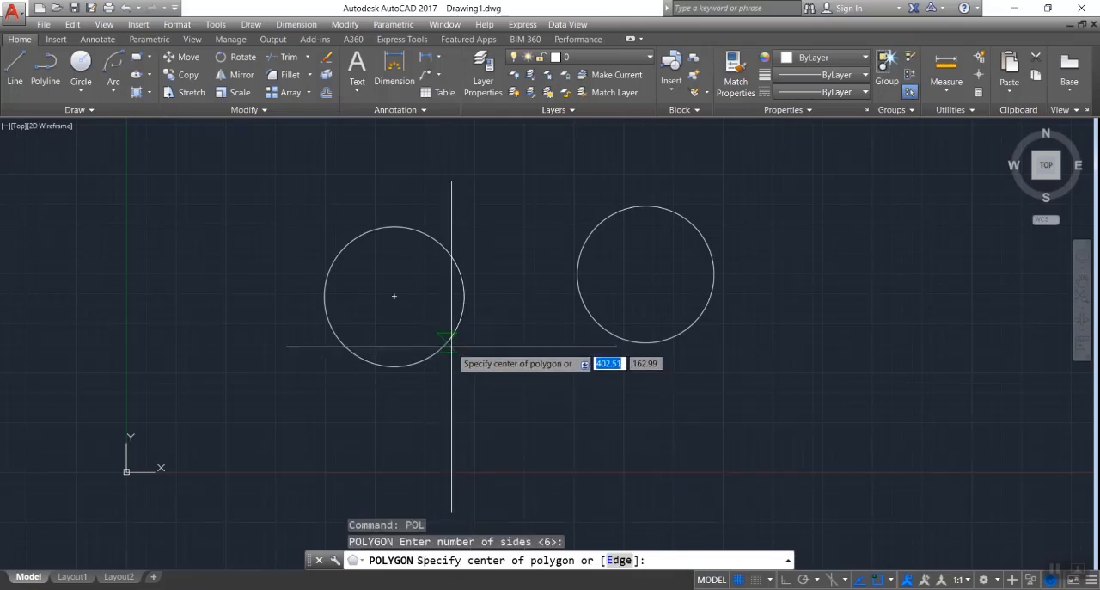
left_click(395, 295)
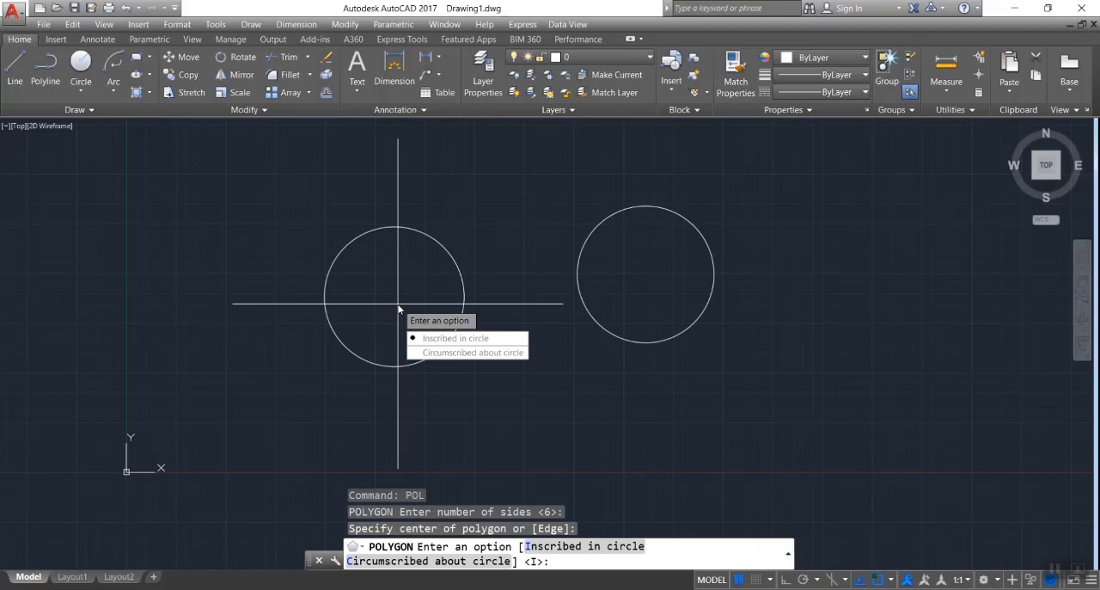
type("i")
key("Return")
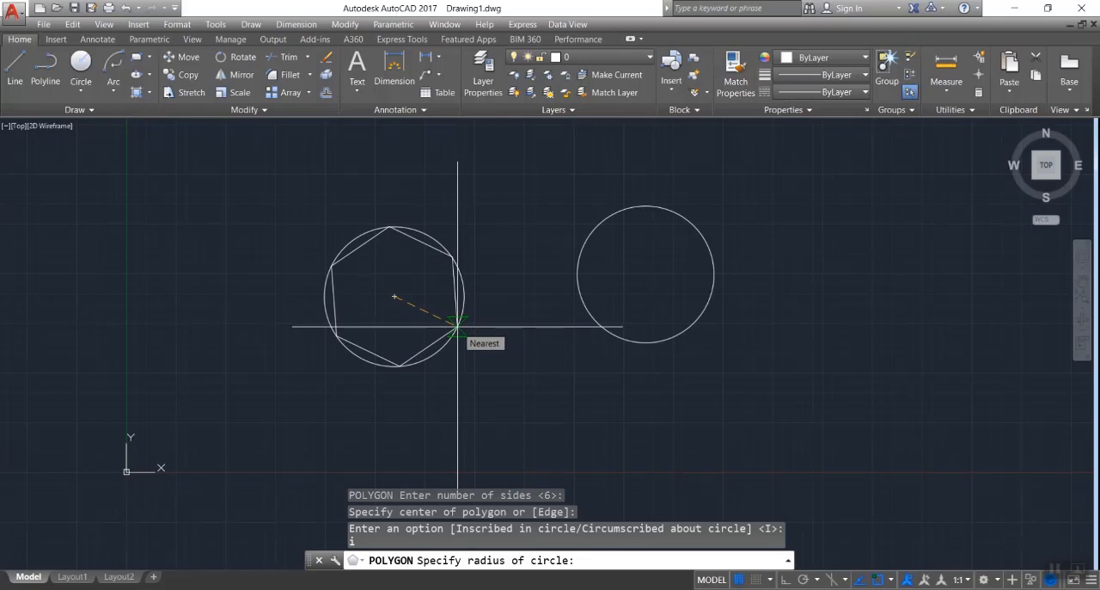
left_click(456, 326)
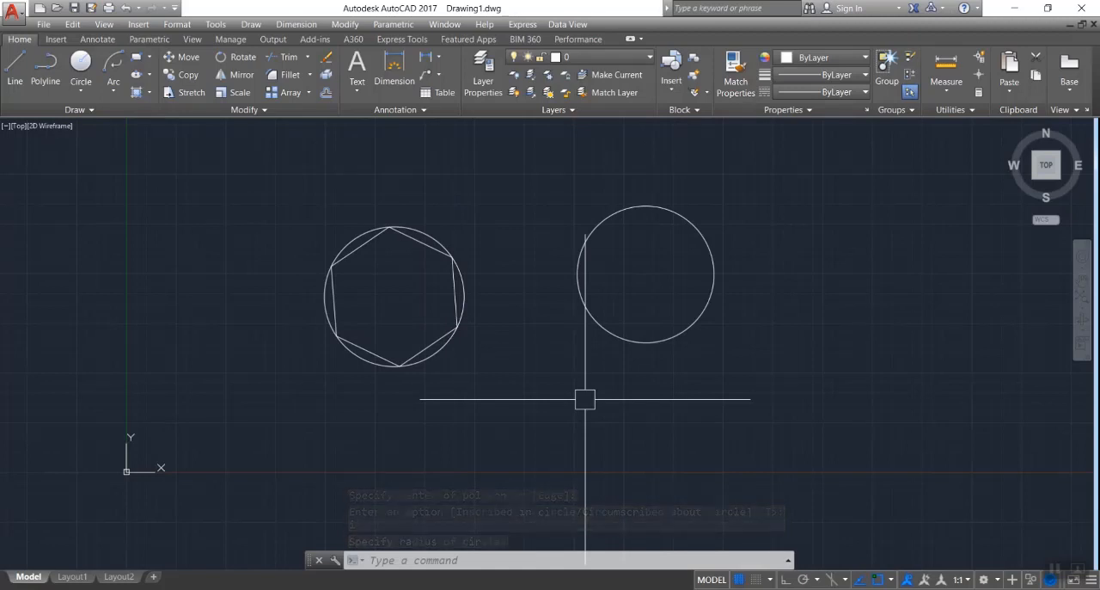
- Draw a 6-sided polygon circumscribed about the right circle, centred on it and with its radius reaching the circle's edge
type("pol")
key("Return")
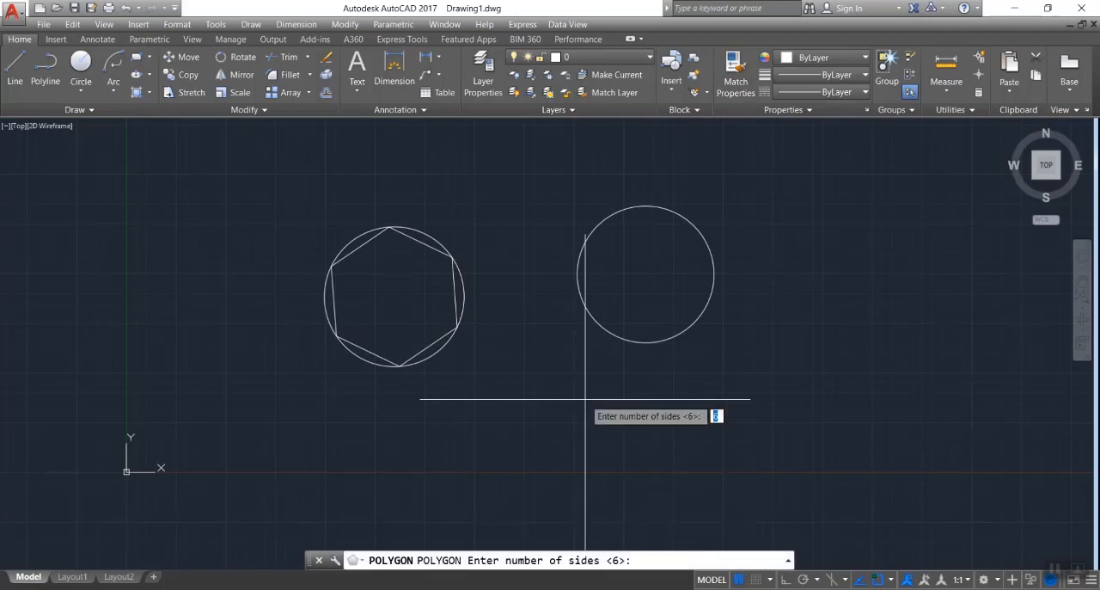
key("Return")
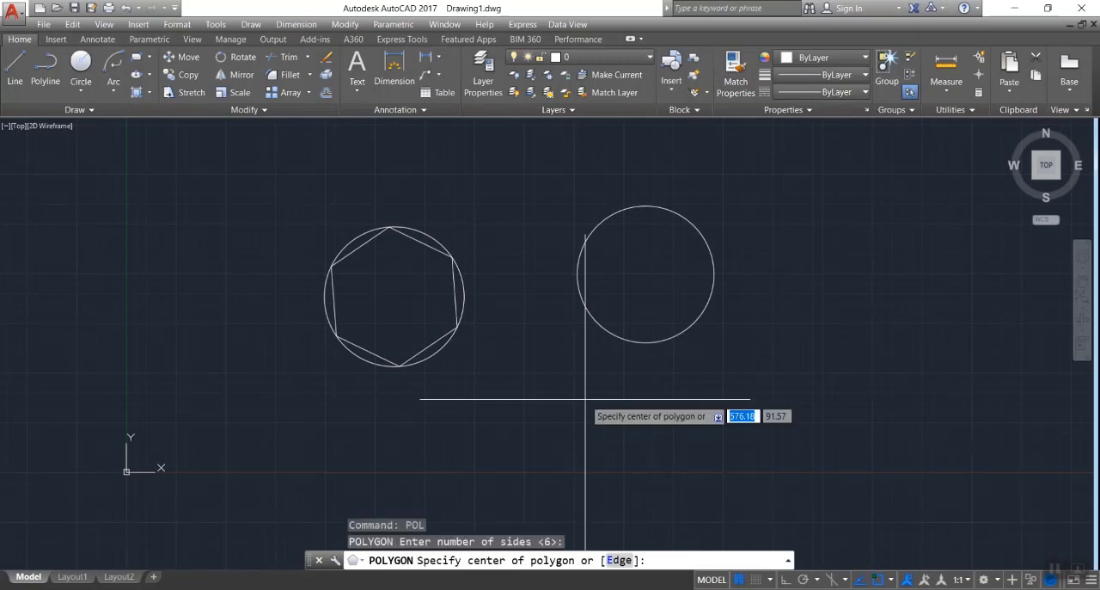
left_click(646, 275)
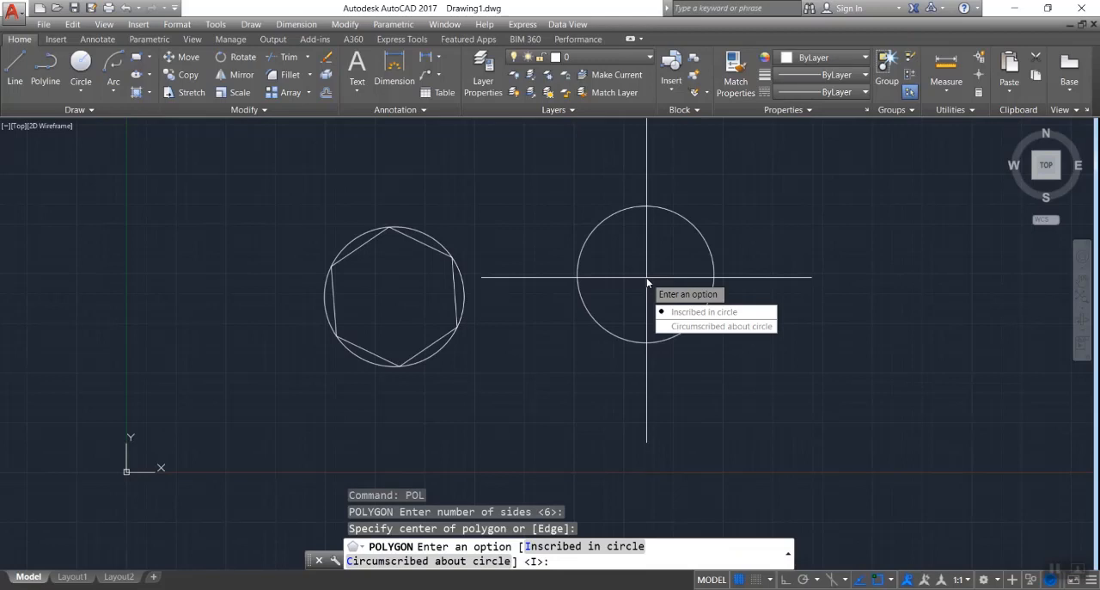
type("c")
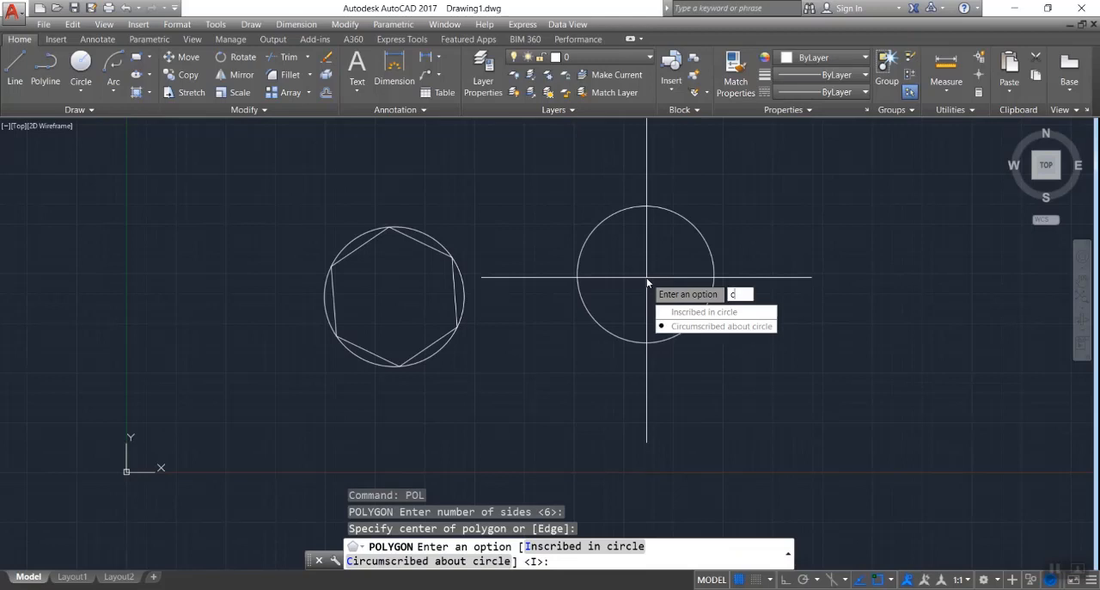
key("Return")
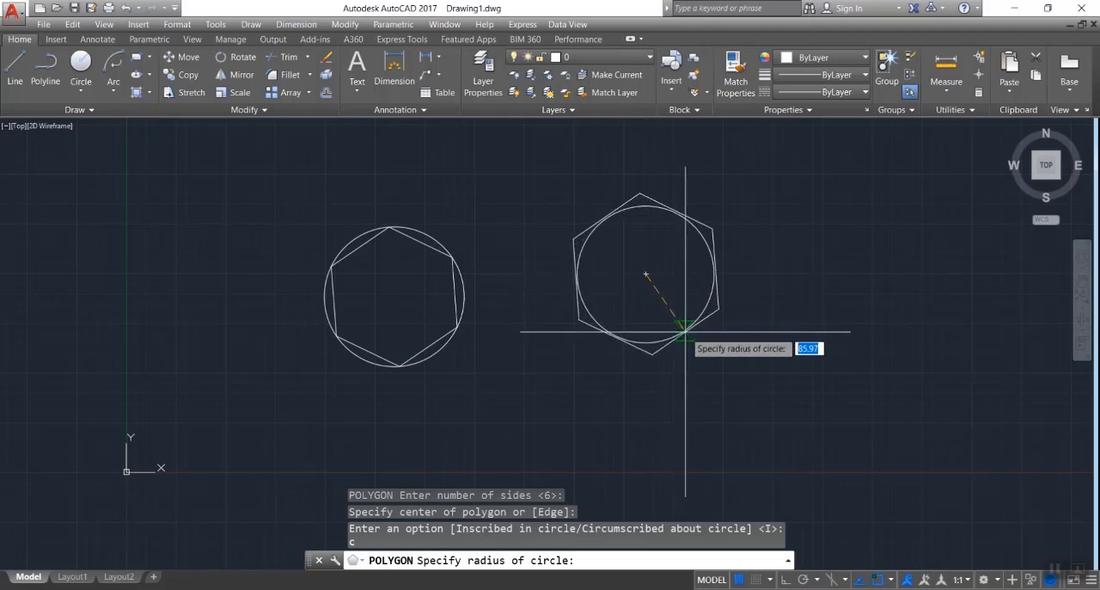
left_click(686, 331)
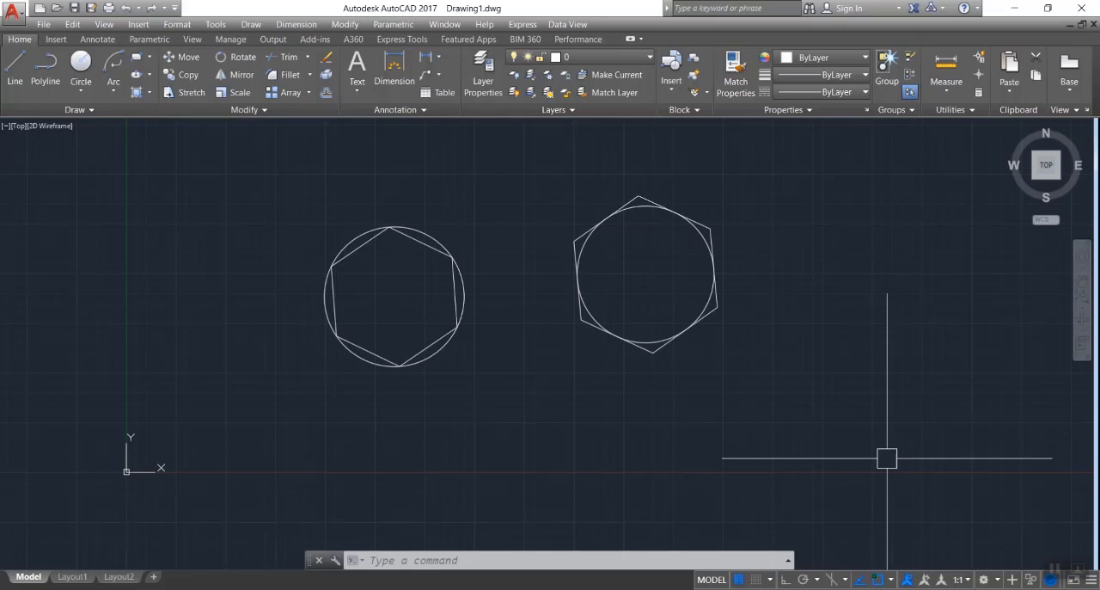
- Delete both circles together with their hexagons
left_click(819, 151)
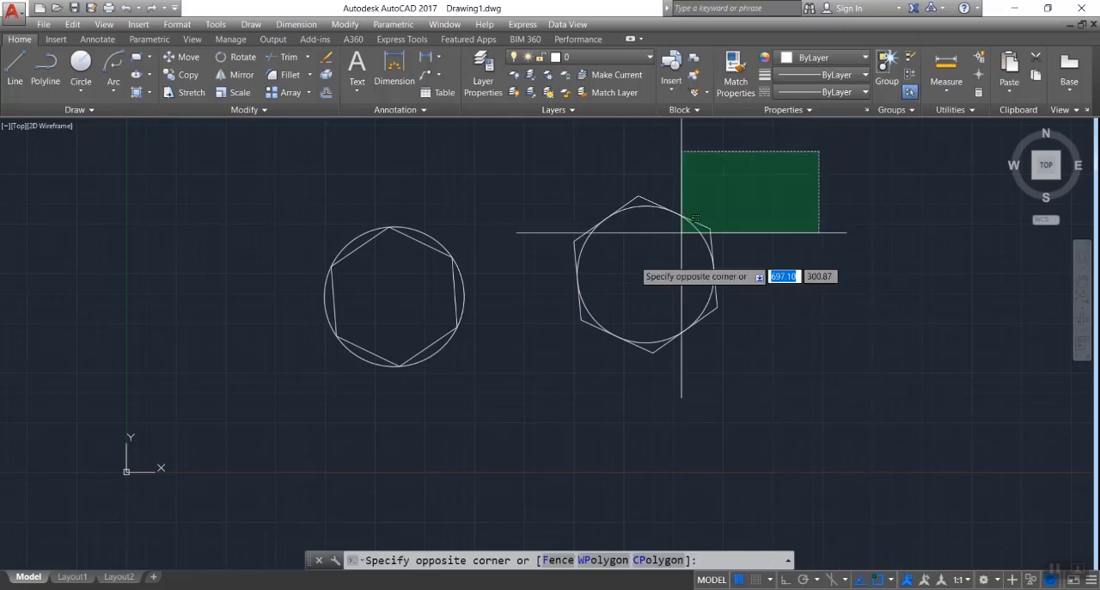
left_click(245, 428)
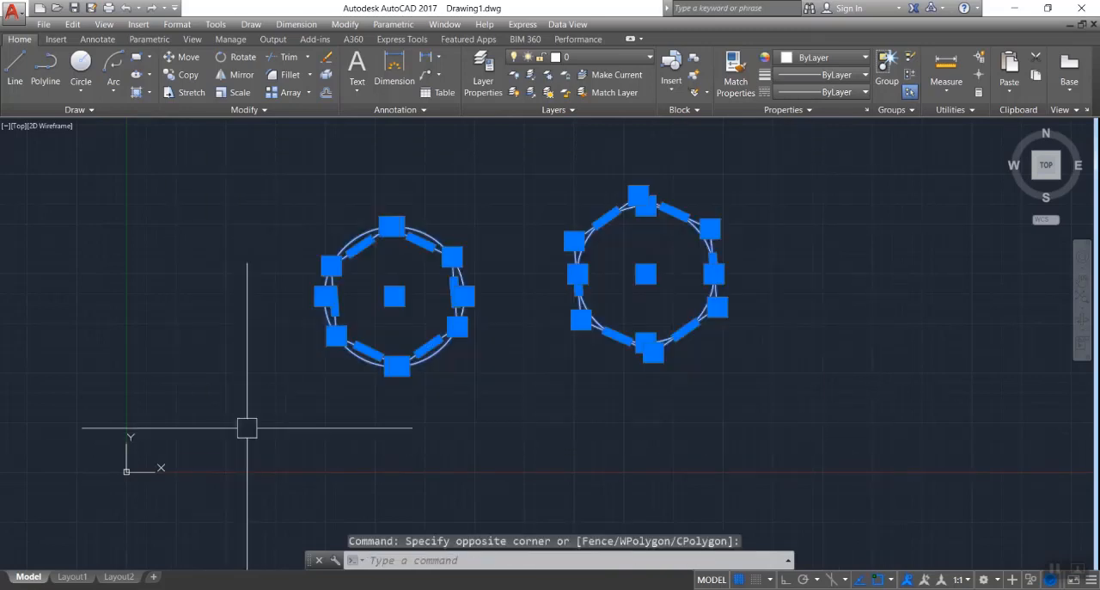
key("Delete")
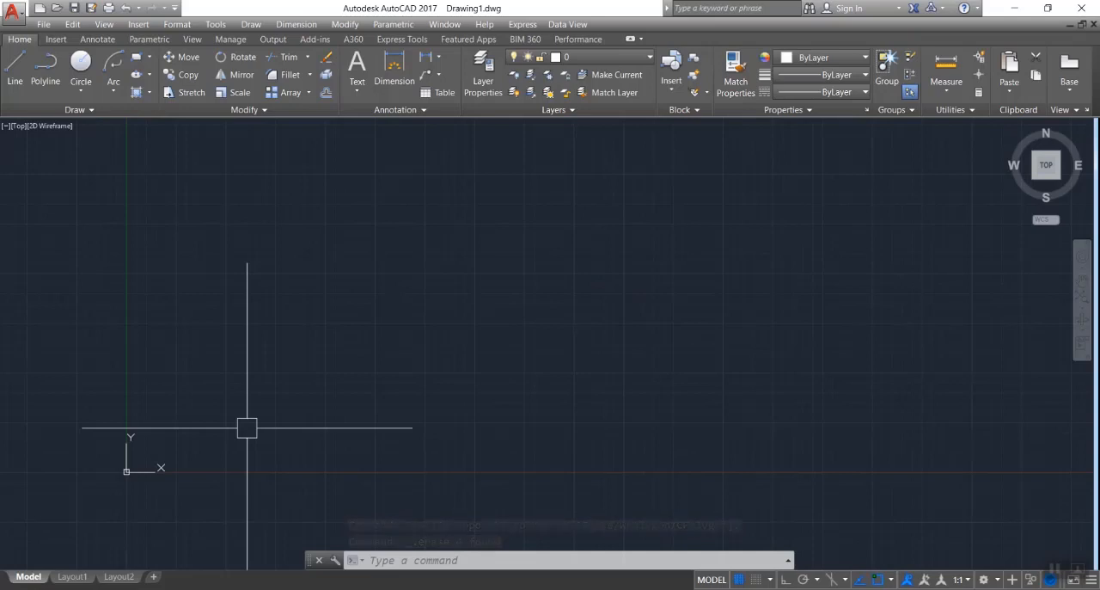
- Draw a wide horizontal rectangle freehand by two opposite corners in the middle of the drawing area
type("REC")
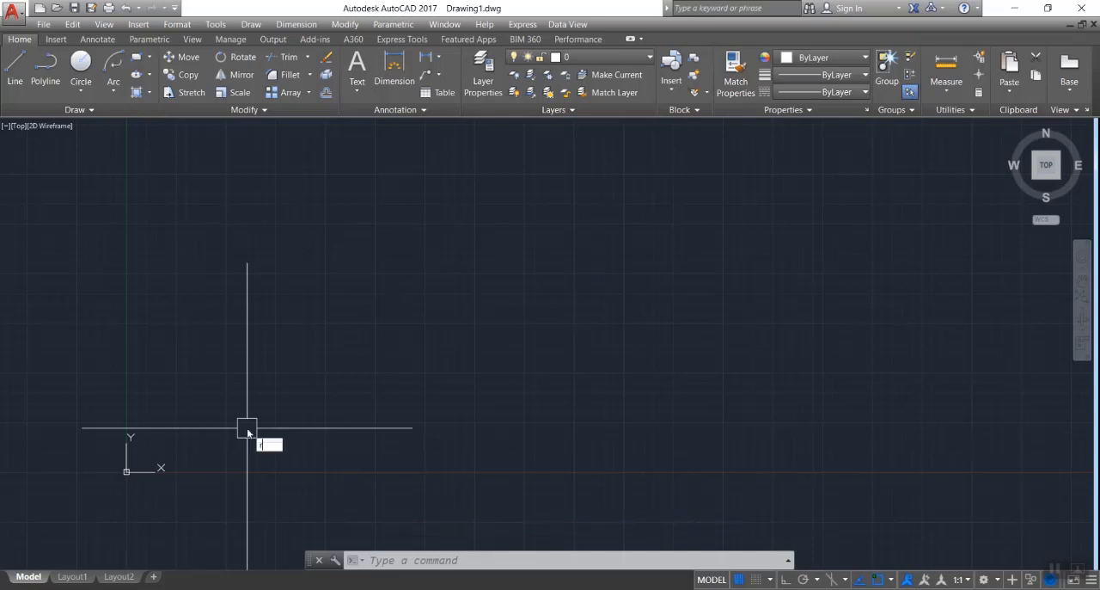
key("Return")
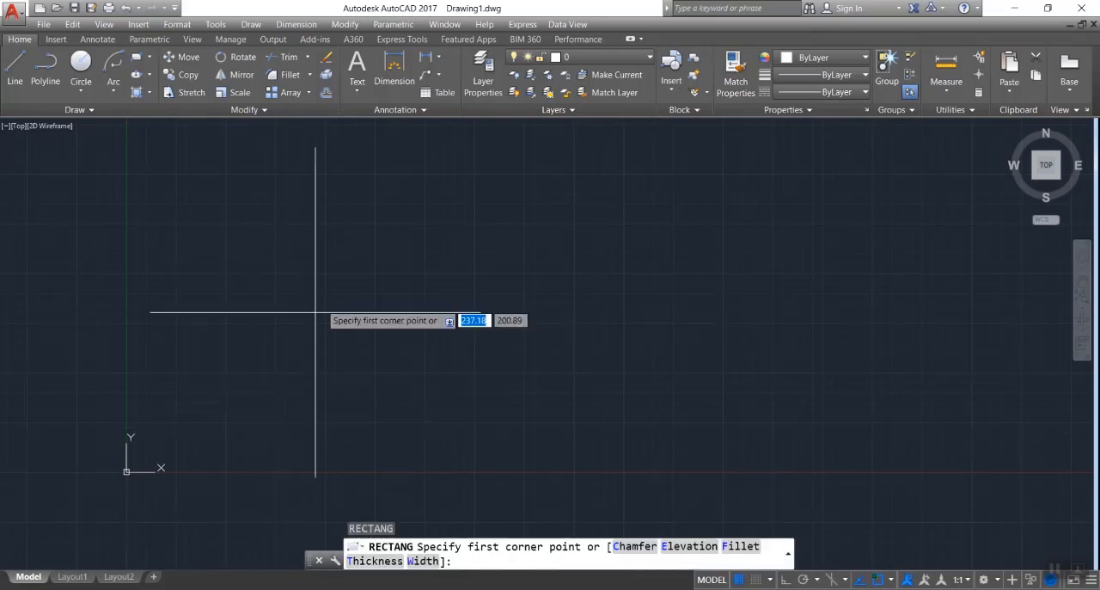
left_click(353, 256)
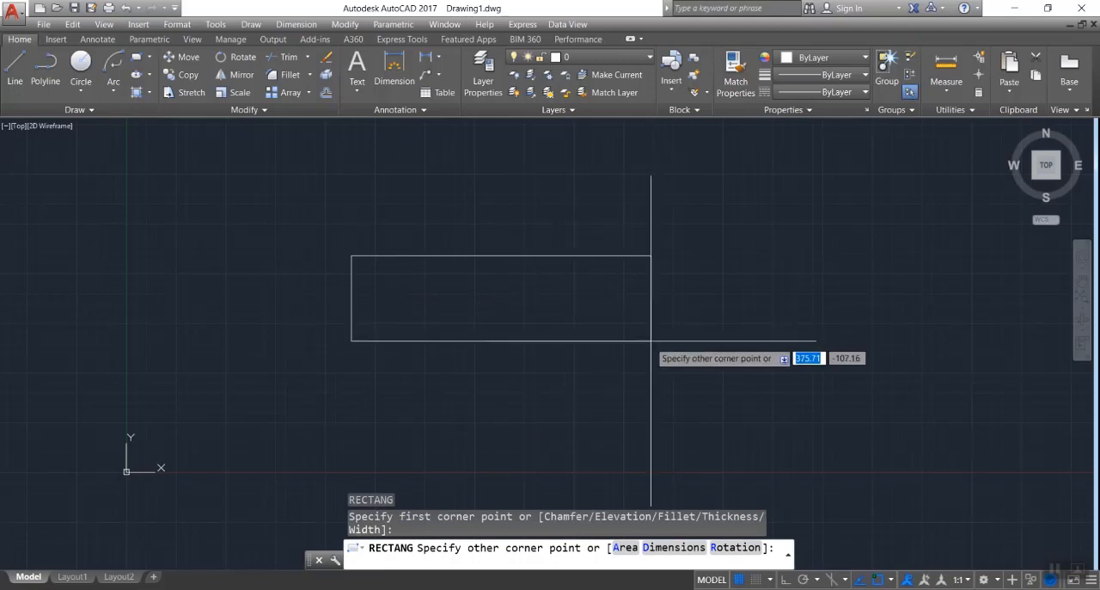
left_click(777, 347)
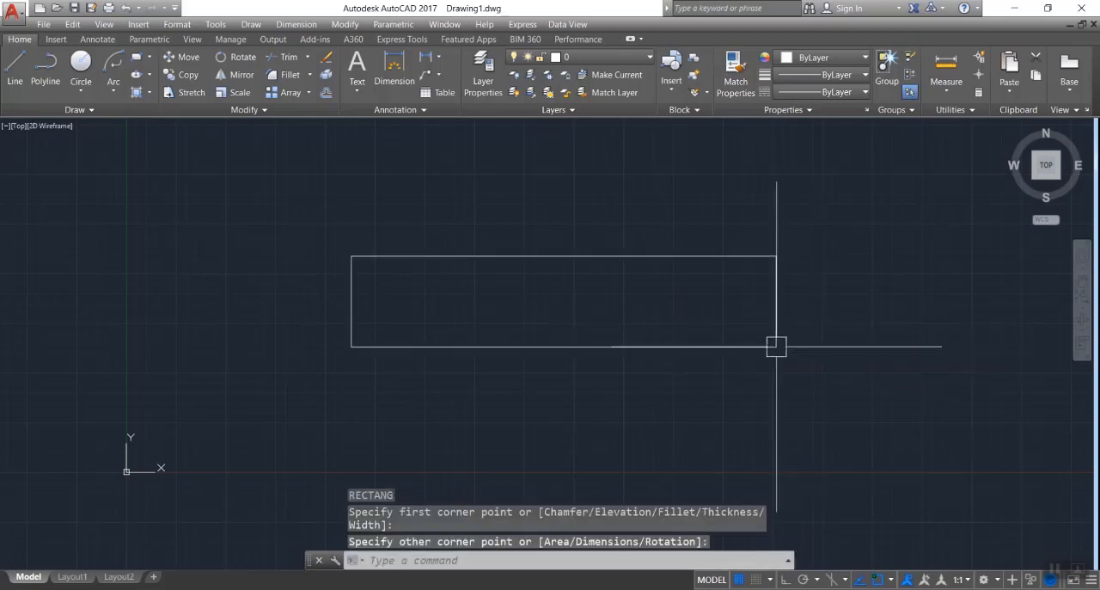
- Delete the wide rectangle drawn by two corners
left_click(877, 179)
left_click(588, 379)
key("Delete")
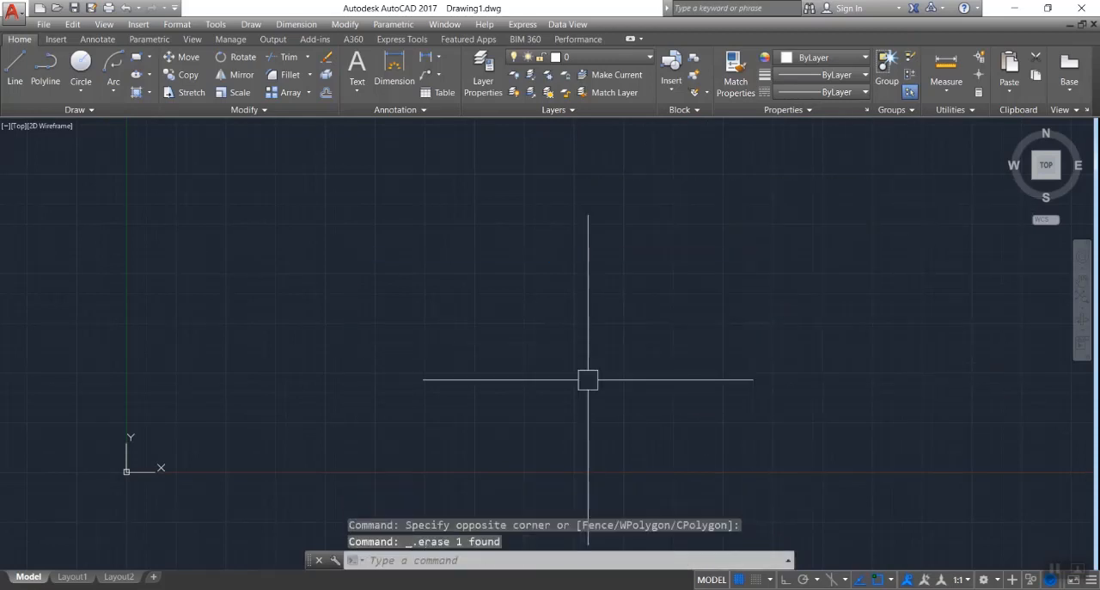
- Draw a rectangle using the Area option, with an area of 500 and dimensions based on a length of 60
type("rec")
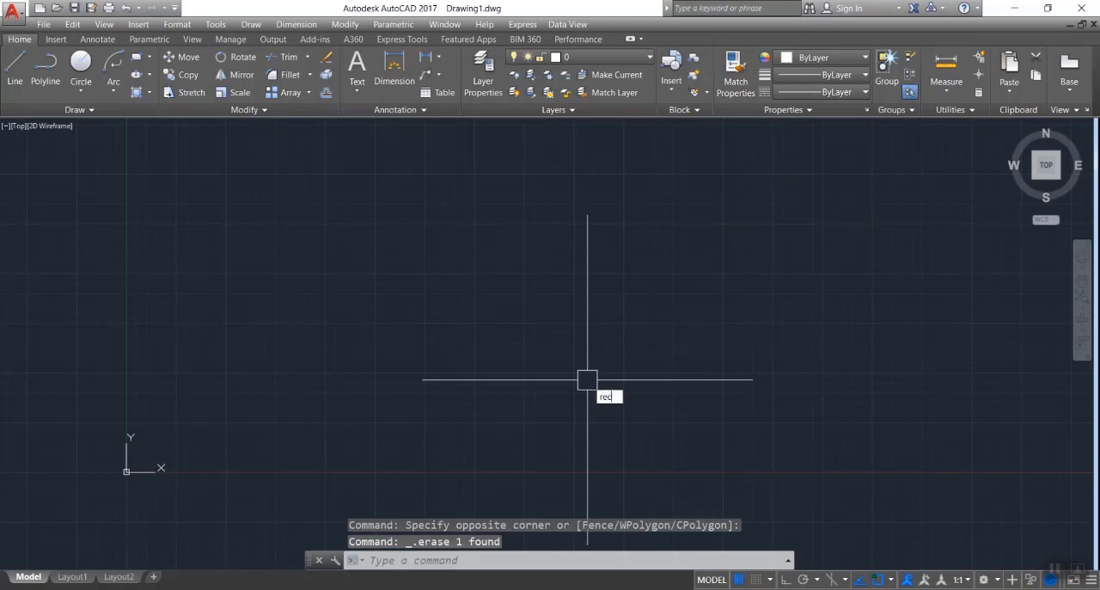
key("Return")
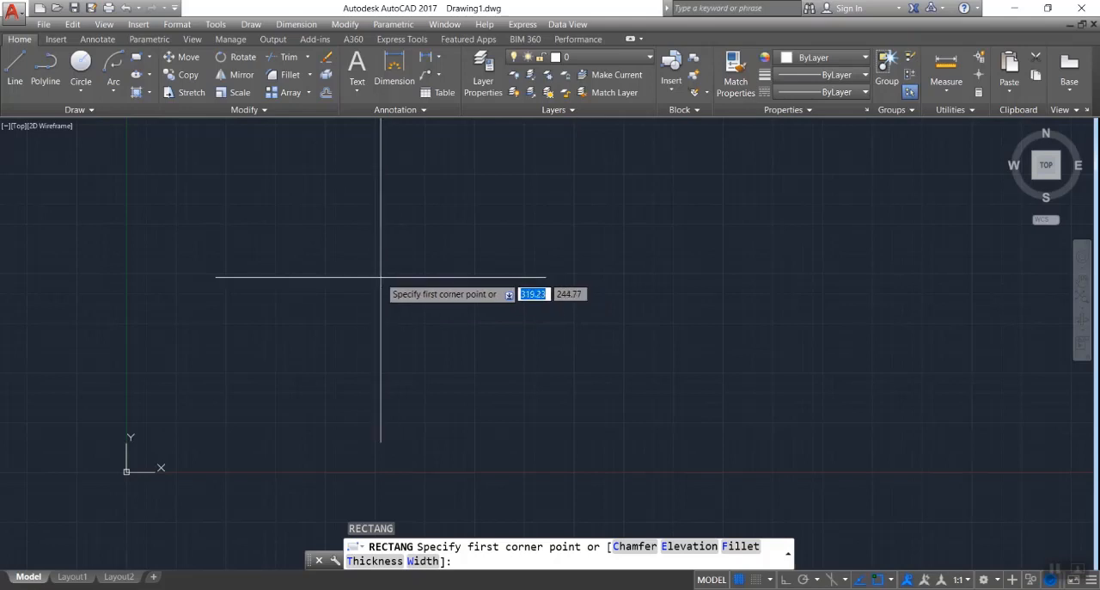
left_click(381, 276)
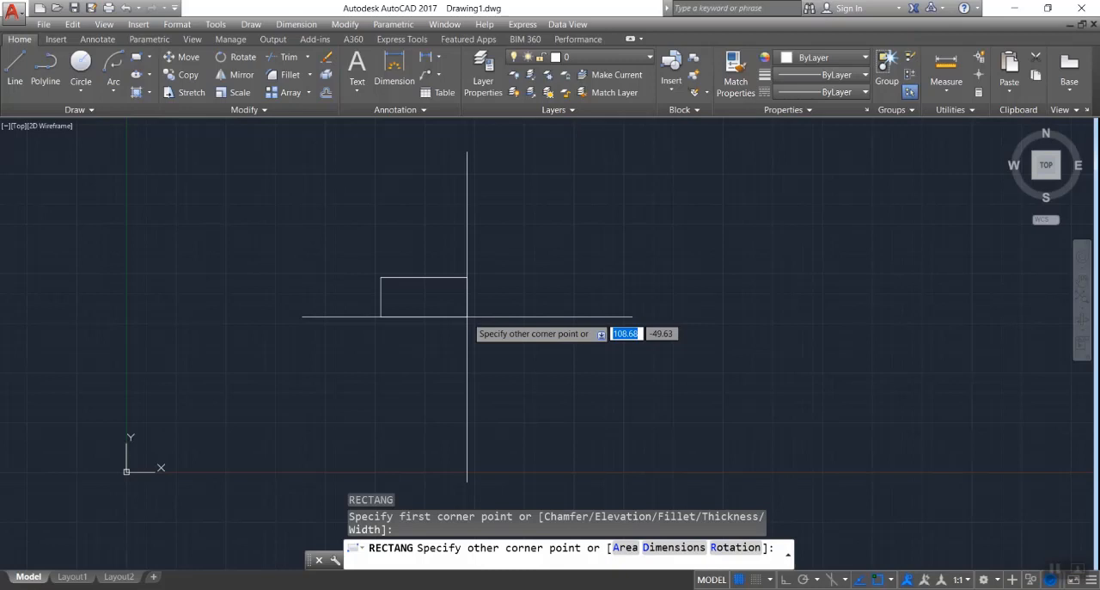
type("a")
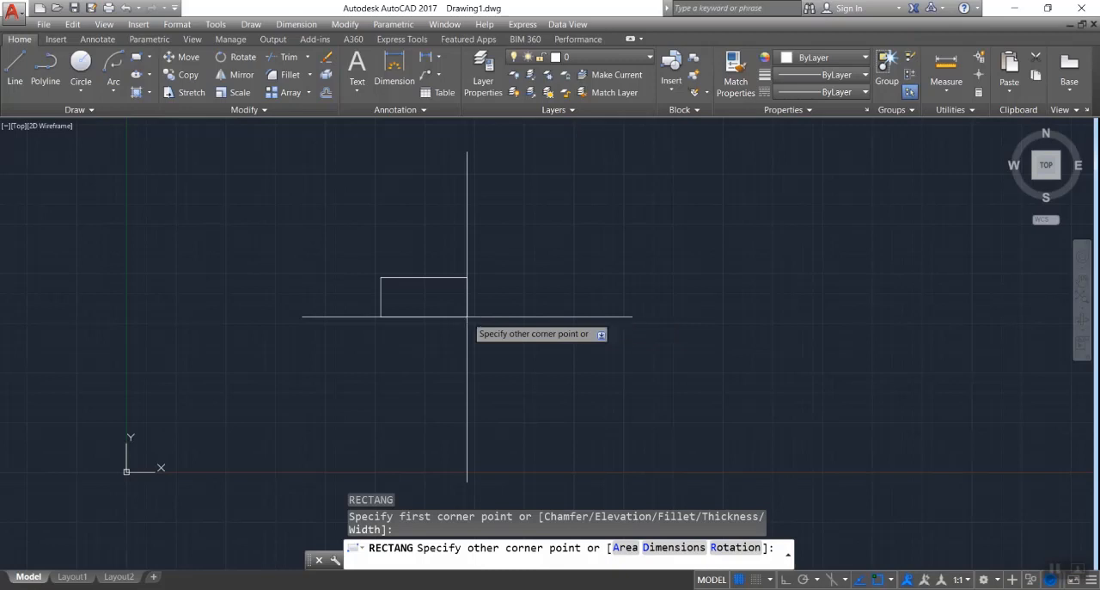
key("Return")
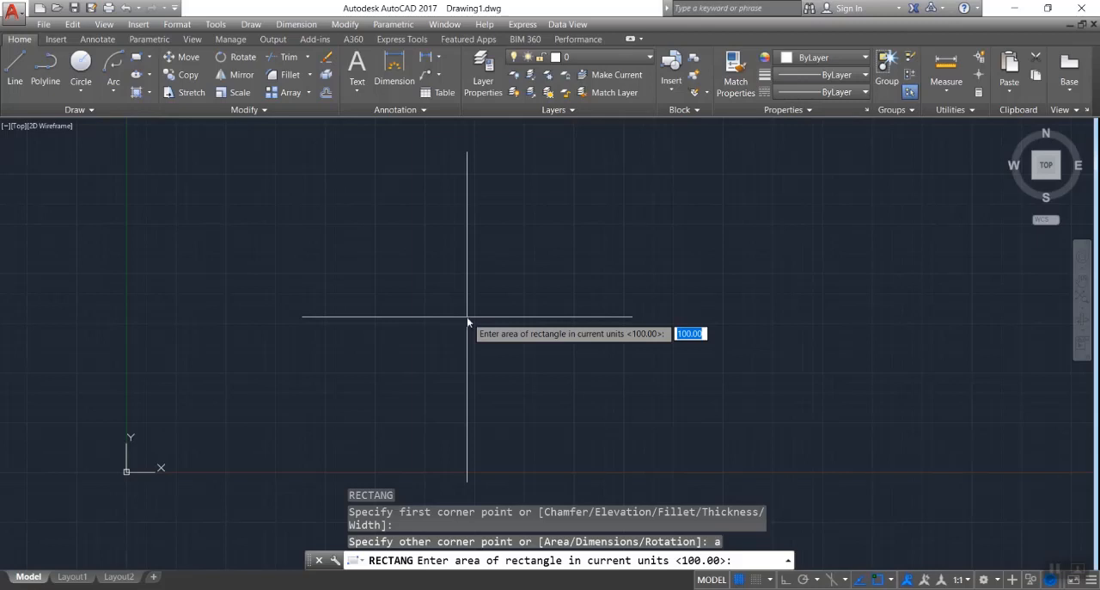
type("500")
key("Return")
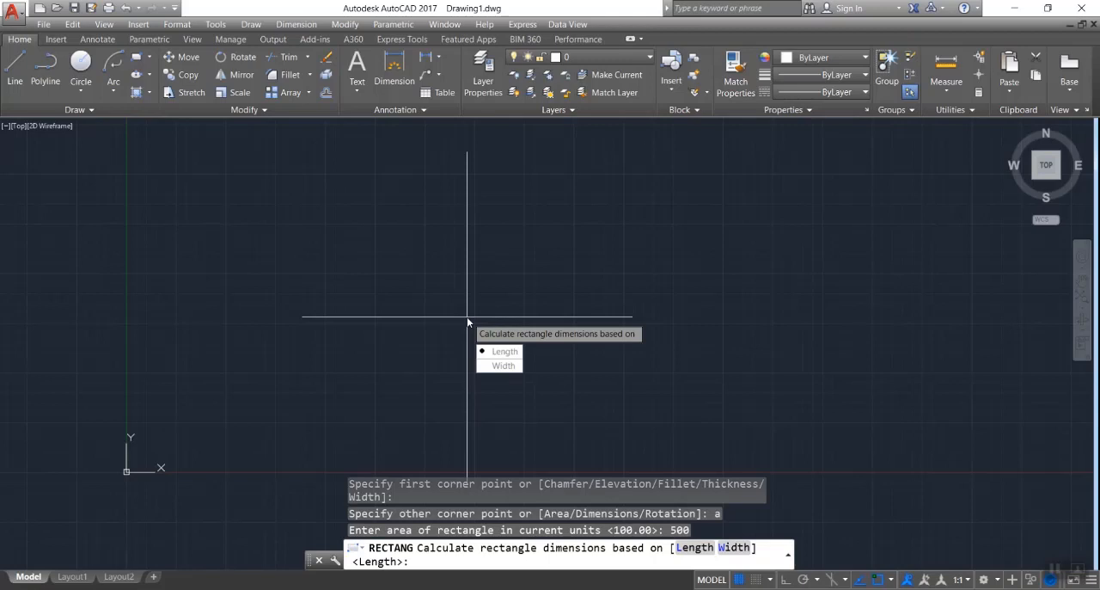
type("l")
key("Return")
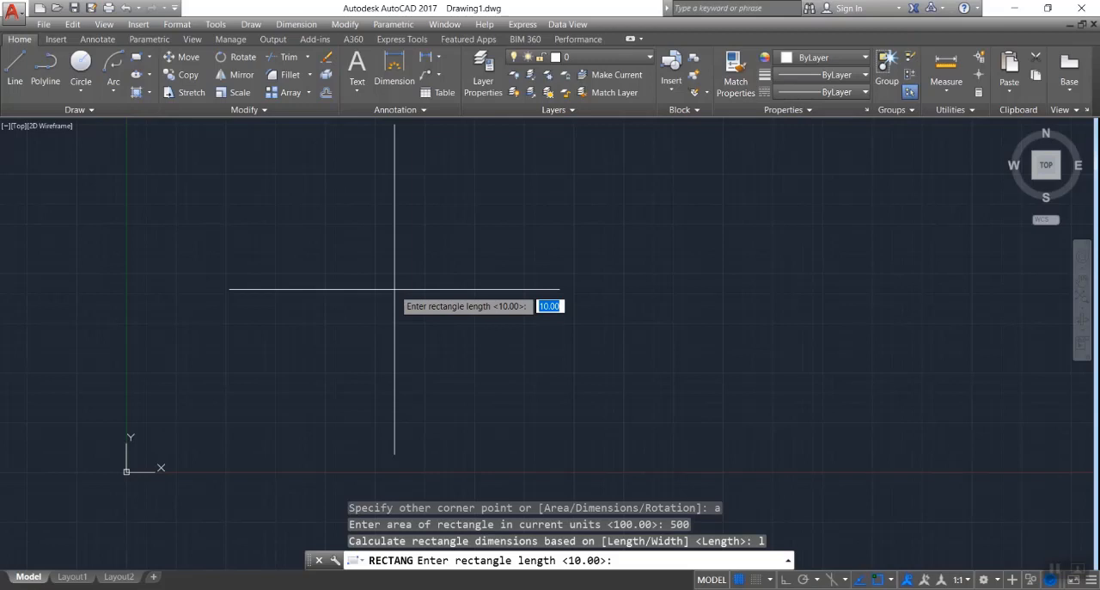
type("60")
key("Return")
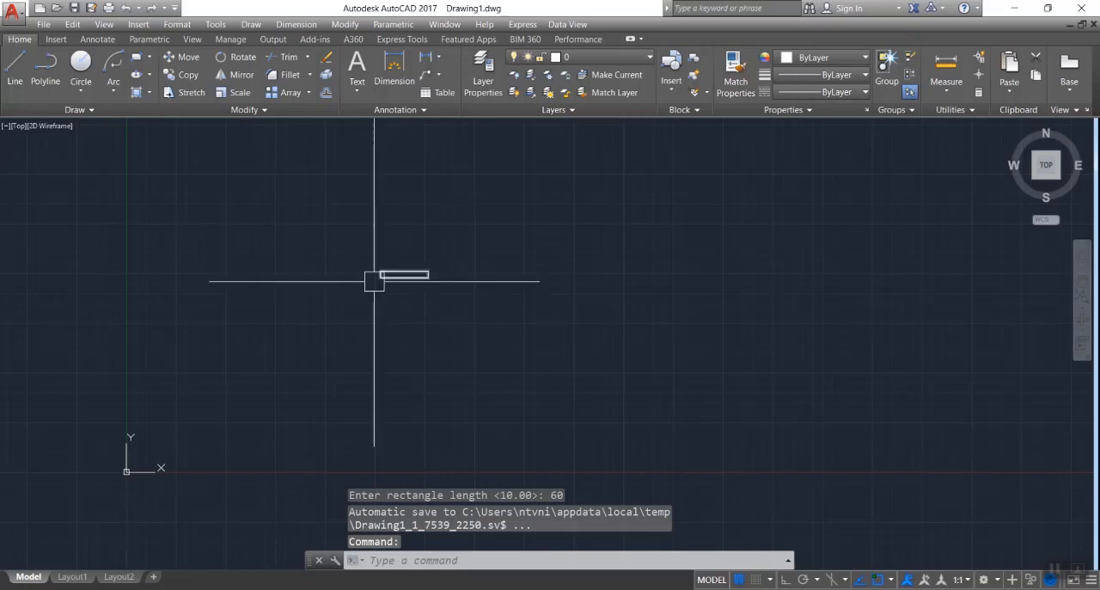
- Check the height of the 60-long rectangle along its left side with the Dimension tool, without placing a dimension
scroll(373, 278, "up", 5)
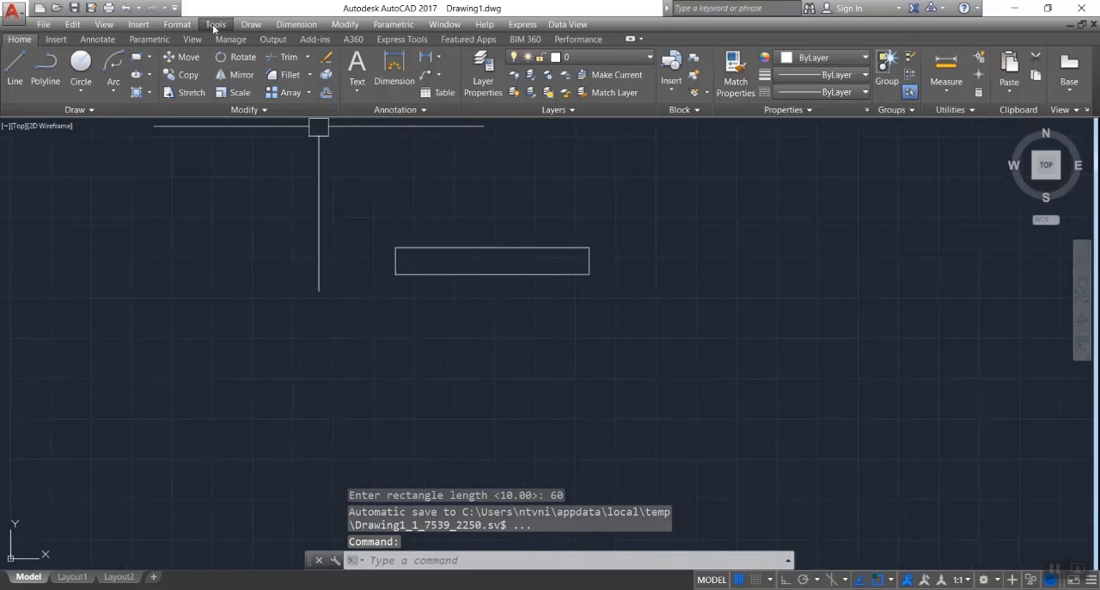
left_click(394, 69)
left_click(395, 247)
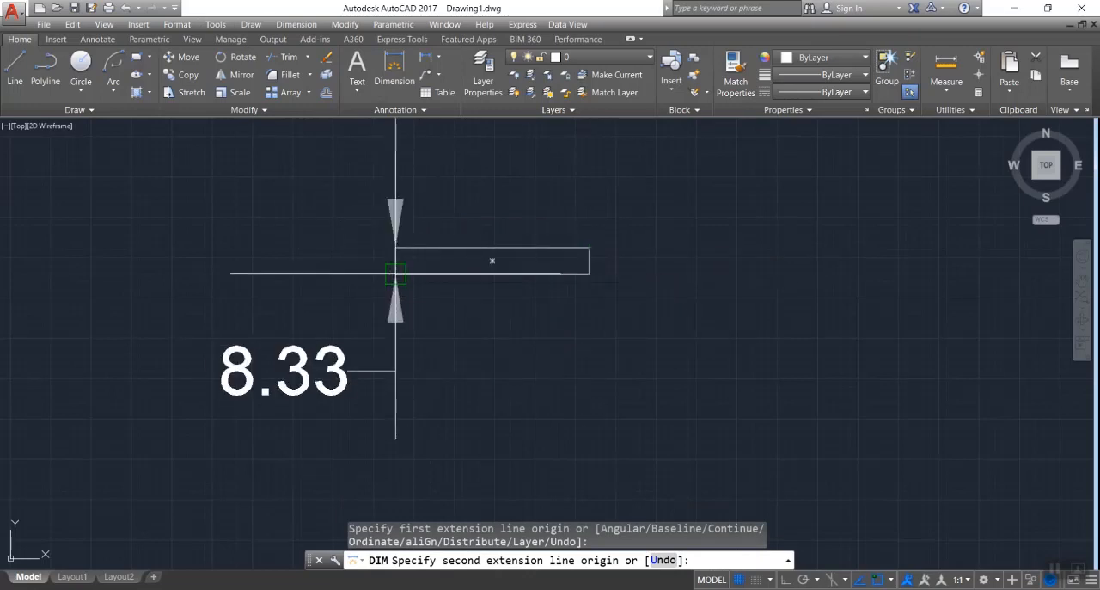
key("Escape")
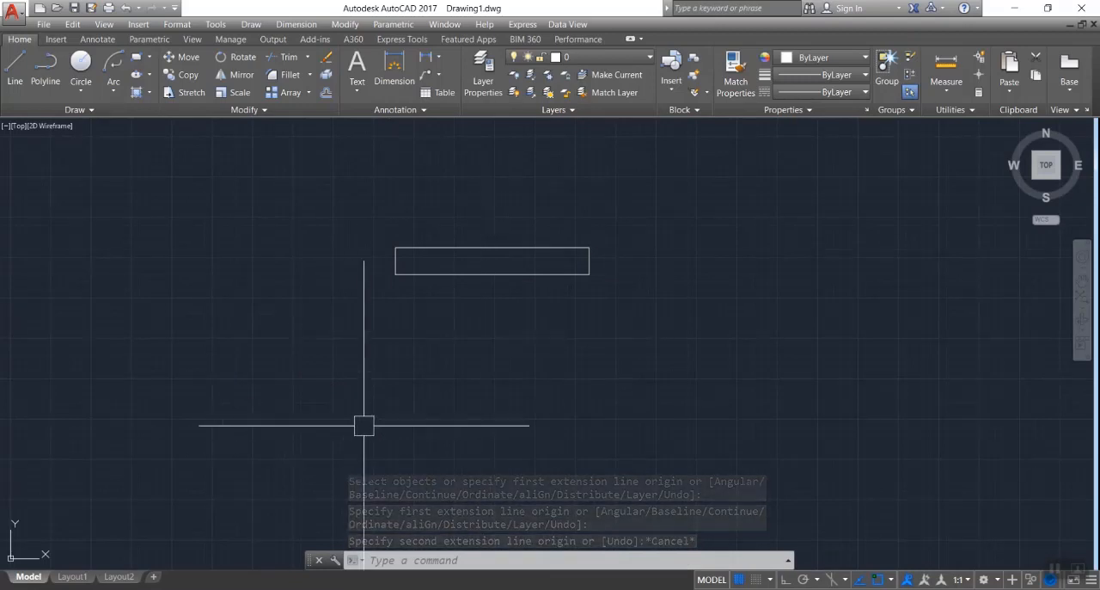
- Draw a second rectangle to the right of the first using the Area option, with an area of 500 and a width of 30
type("rec")
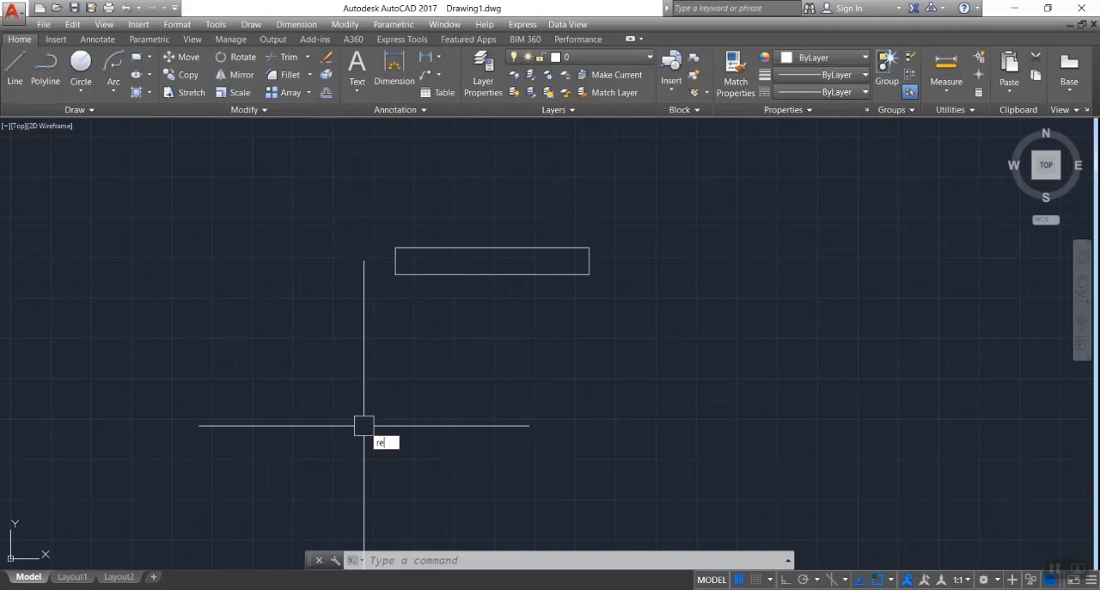
key("Return")
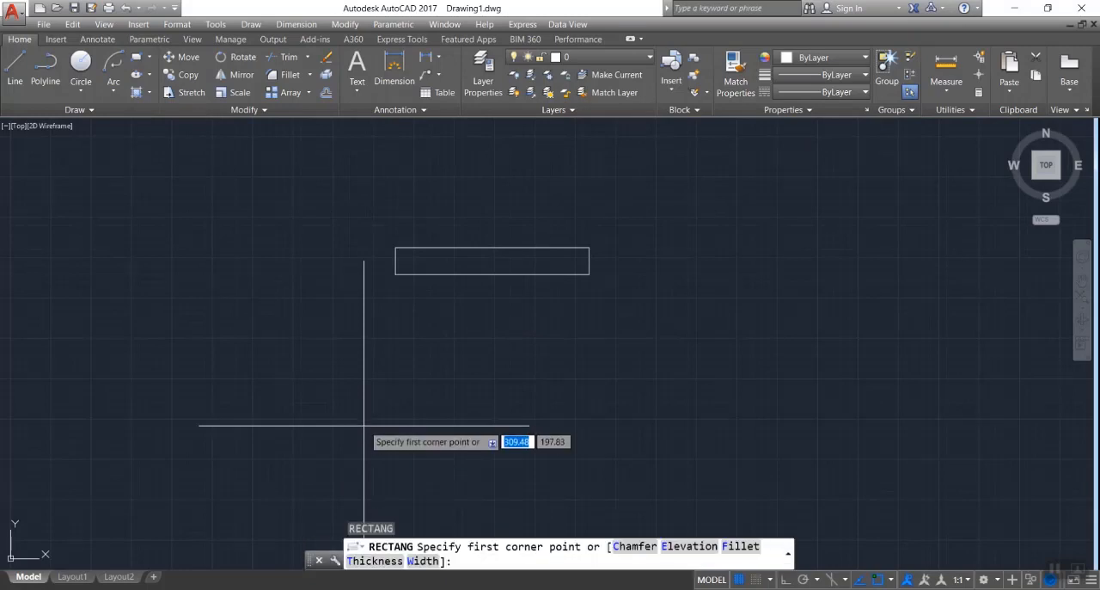
left_click(670, 246)
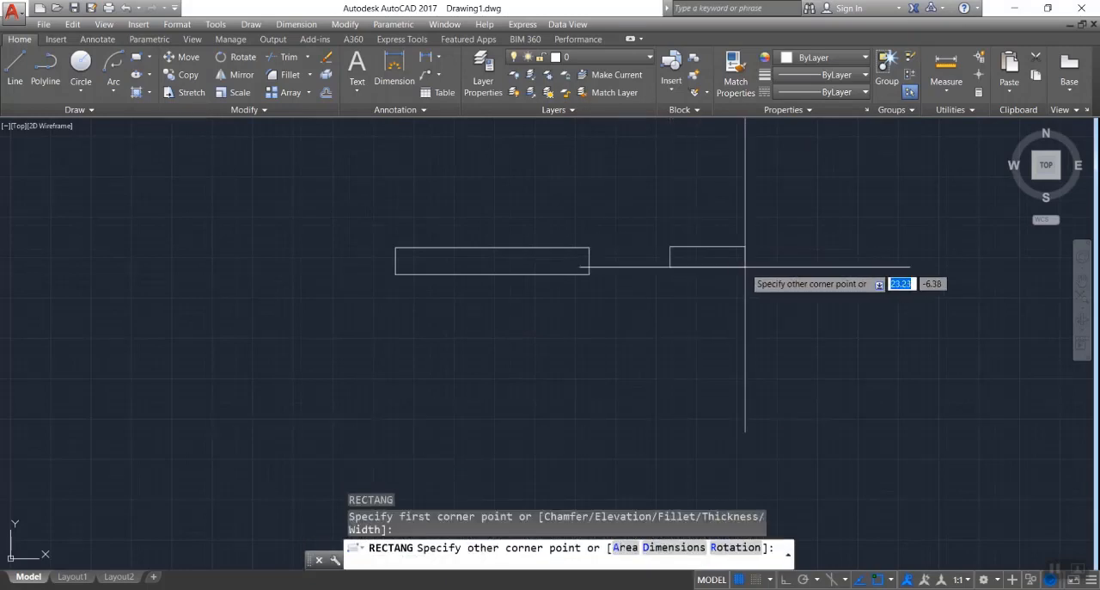
type("a")
key("Return")
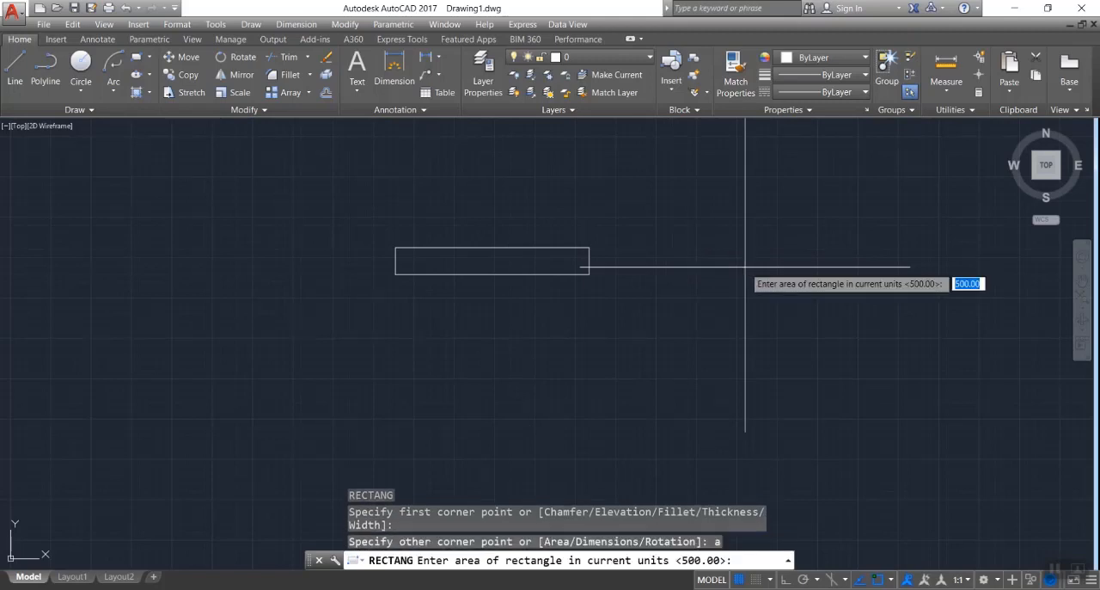
key("Return")
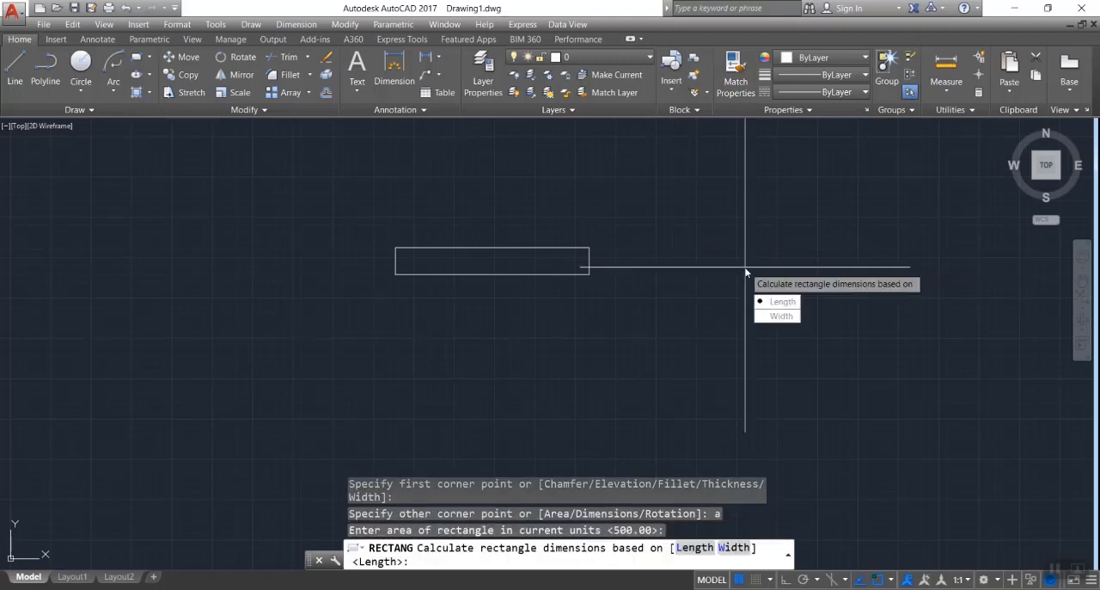
type("w")
key("Return")
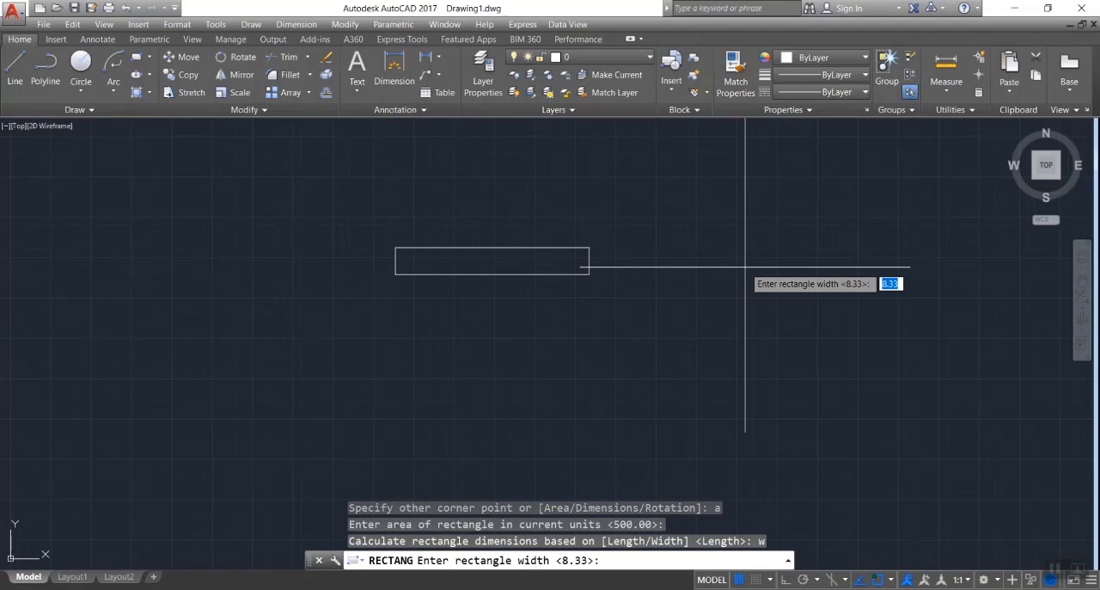
type("30")
key("Return")
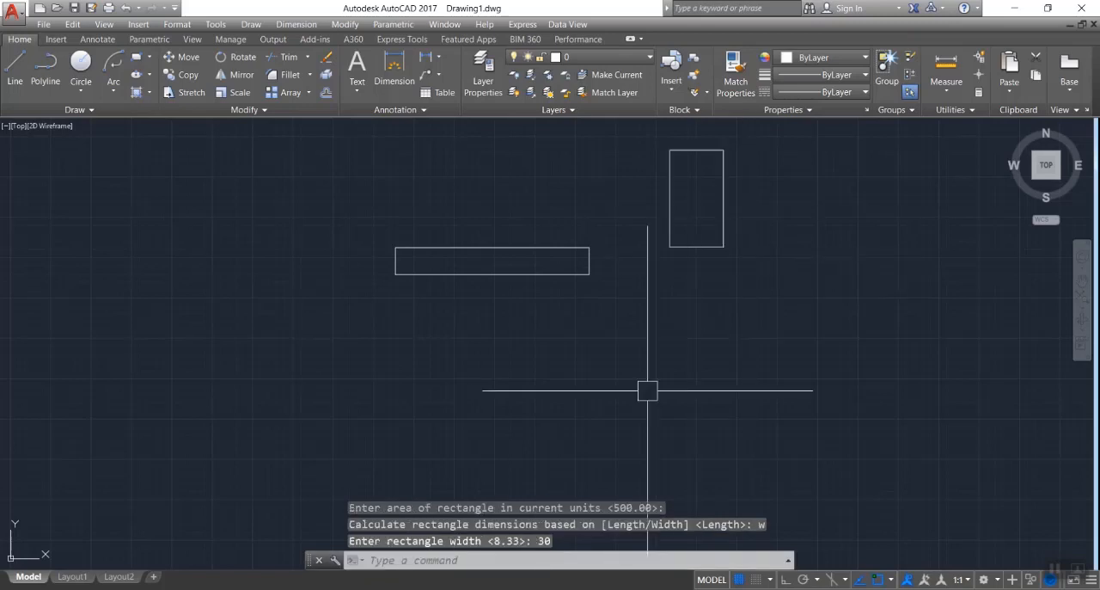
- Check the upright rectangle's left side with the Dimension tool, without placing a dimension
scroll(646, 390, "down", 2)
scroll(742, 275, "up", 2)
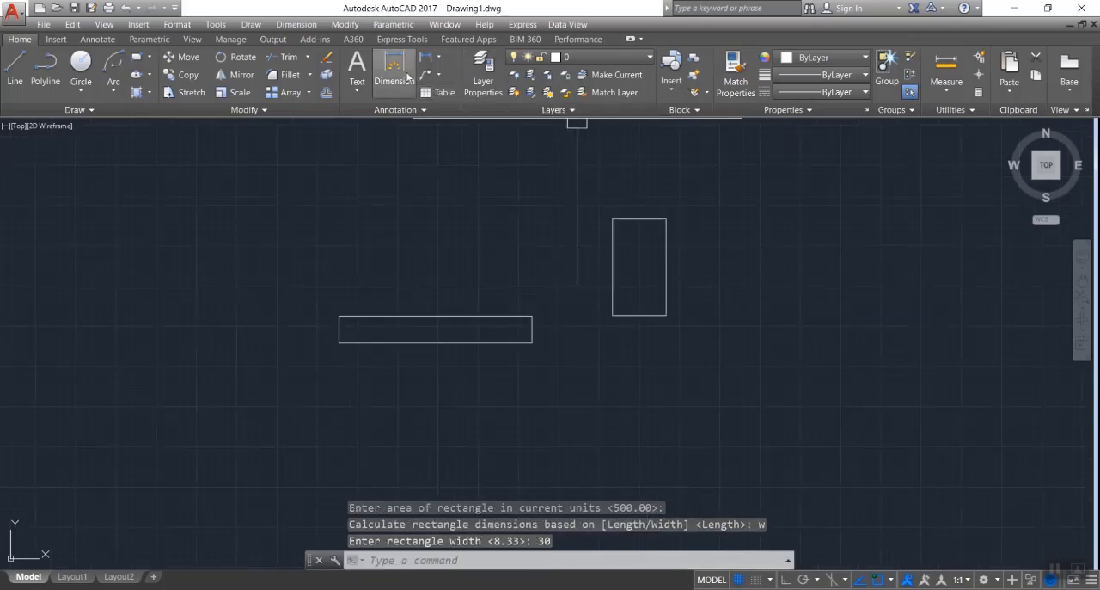
left_click(395, 65)
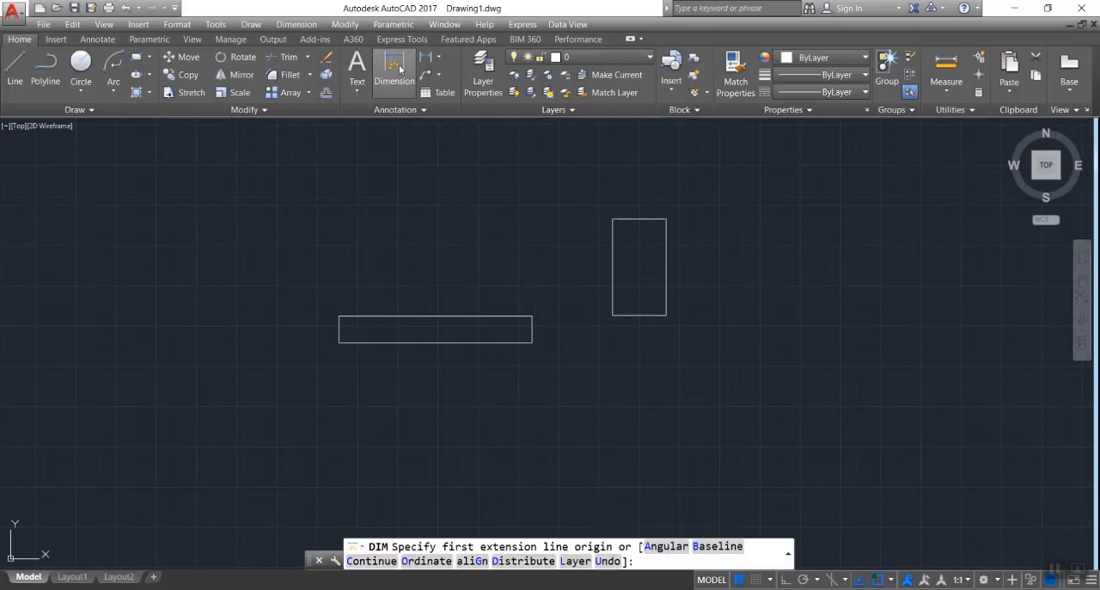
left_click(612, 219)
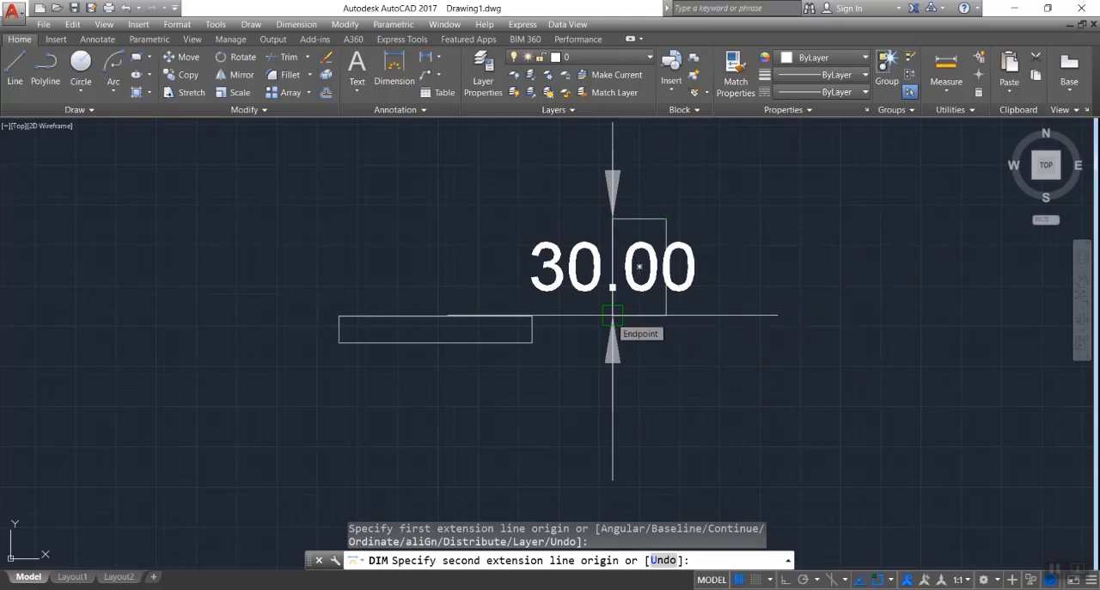
key("Escape")
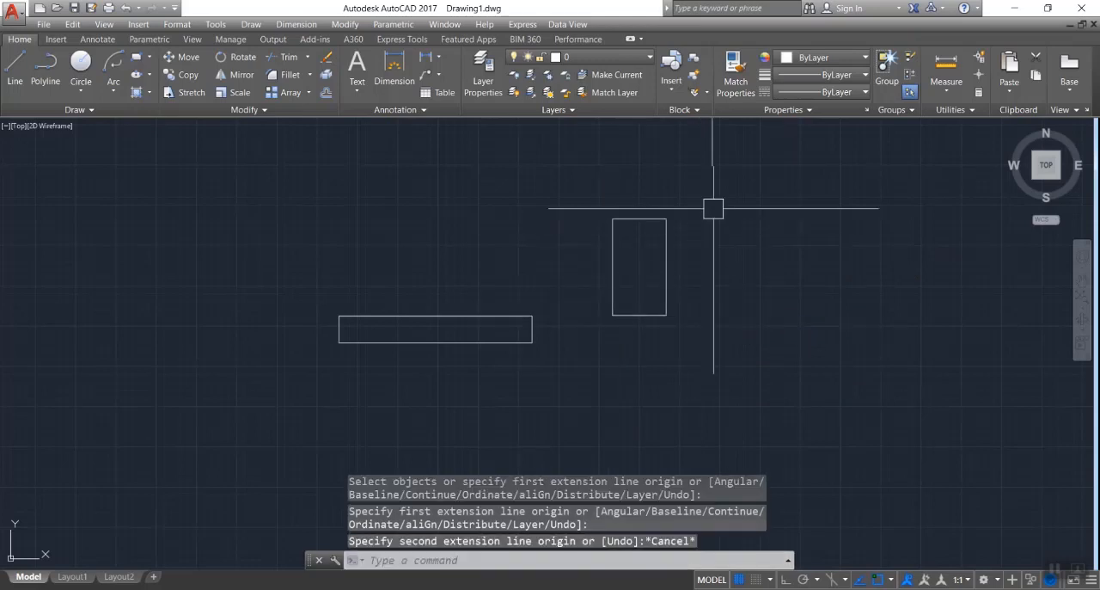
- Delete both rectangles drawn with the Area option
left_click(749, 146)
left_click(246, 409)
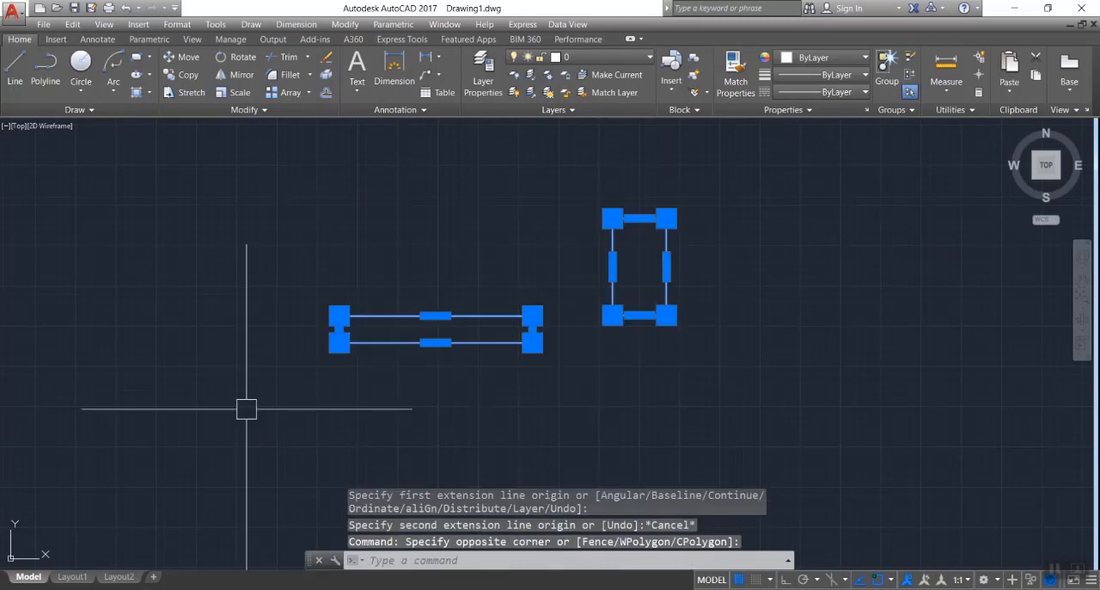
key("Delete")
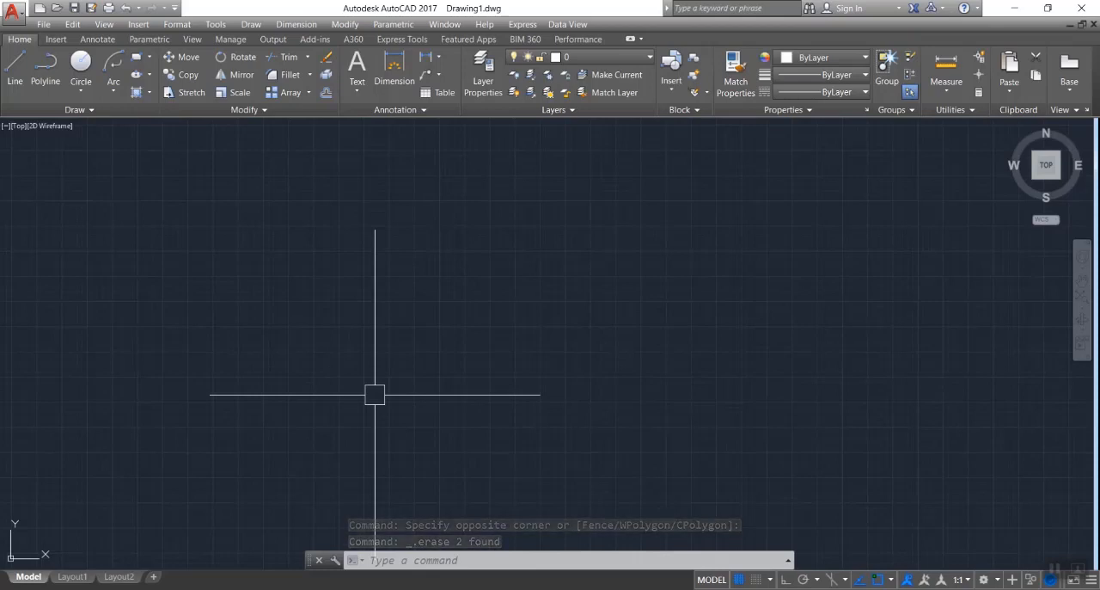
- Draw a rectangle using the Dimensions option, with length 100 and width 50, extending right and down from its first corner
type("rec")
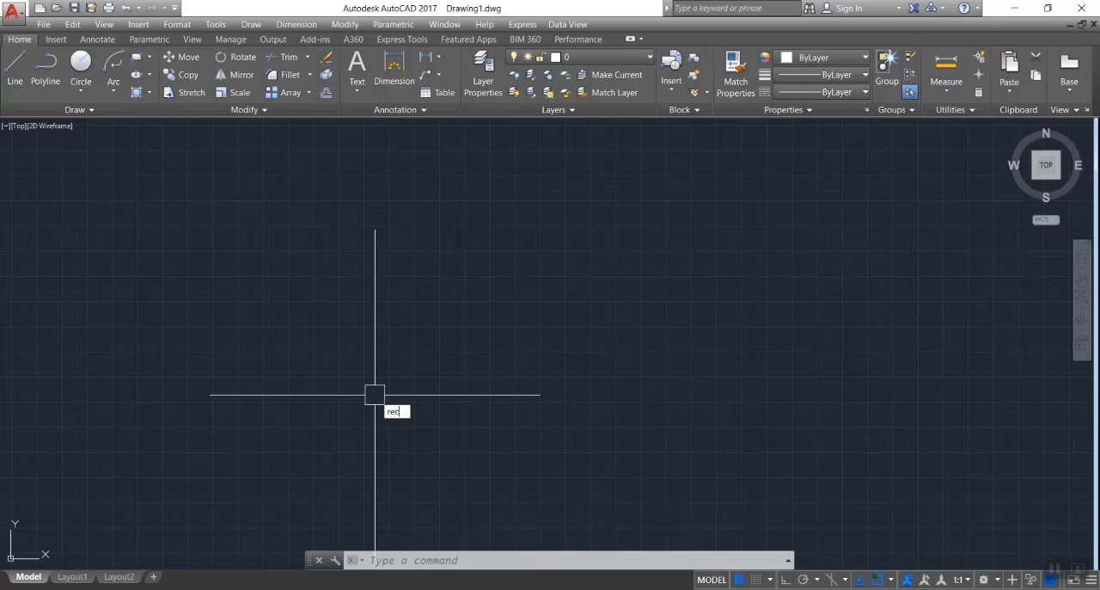
key("Return")
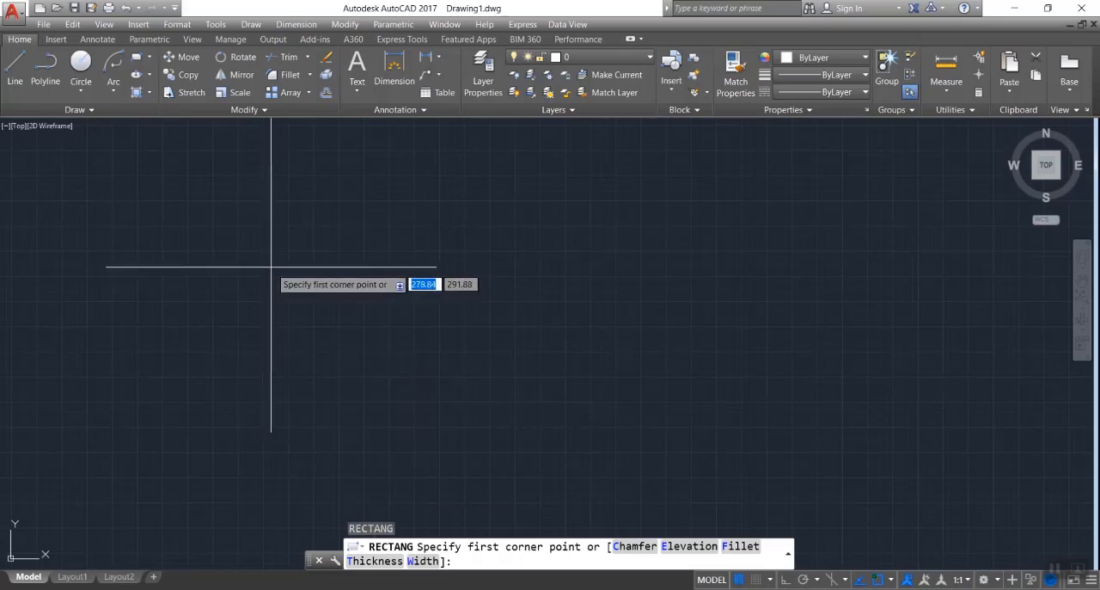
left_click(274, 293)
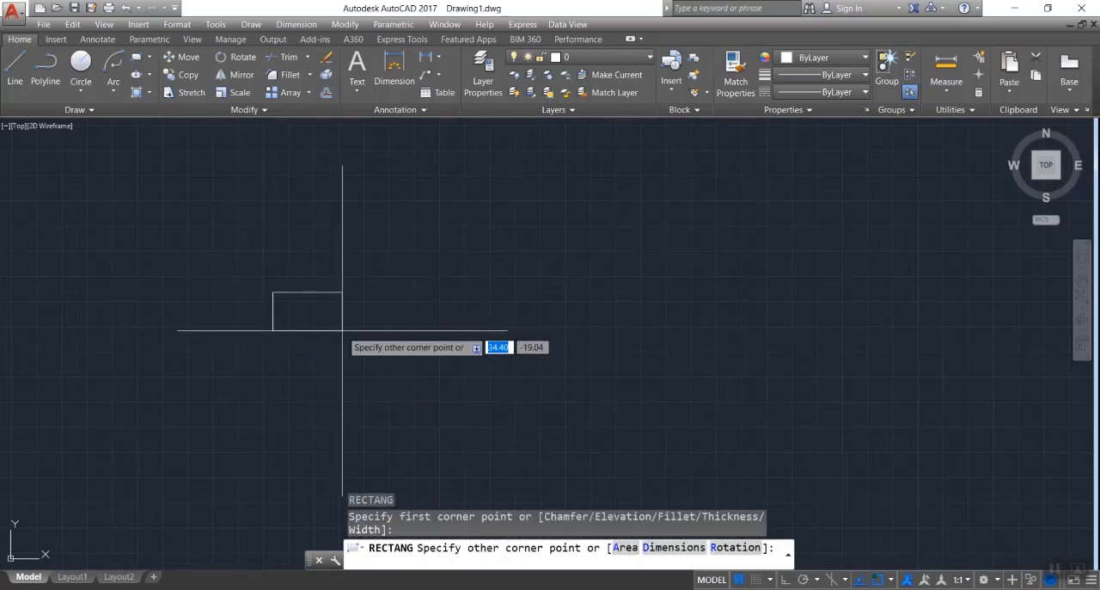
type("d")
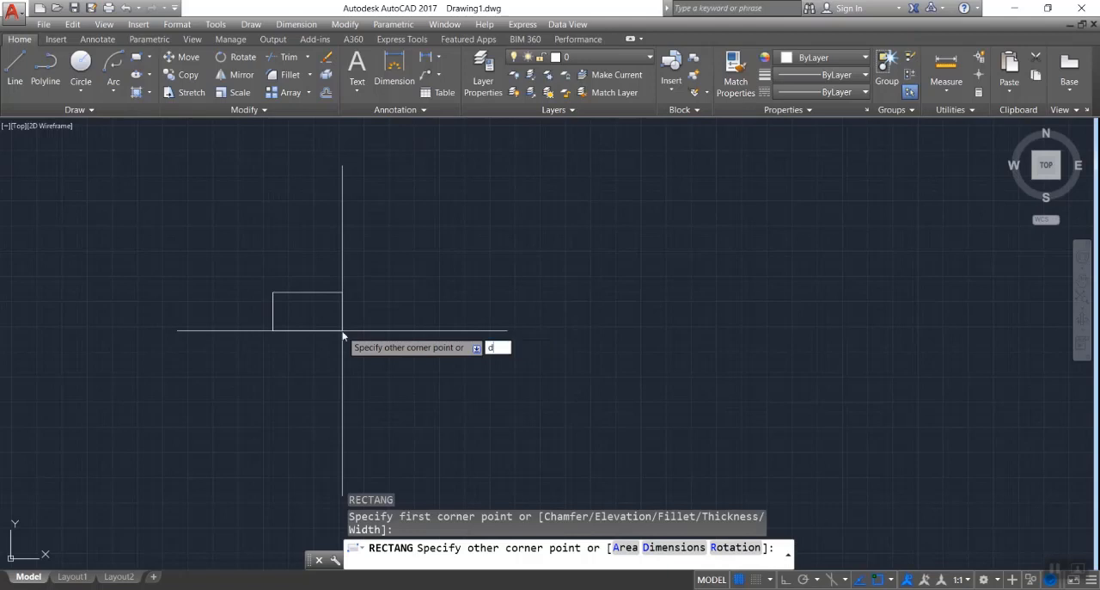
key("Return")
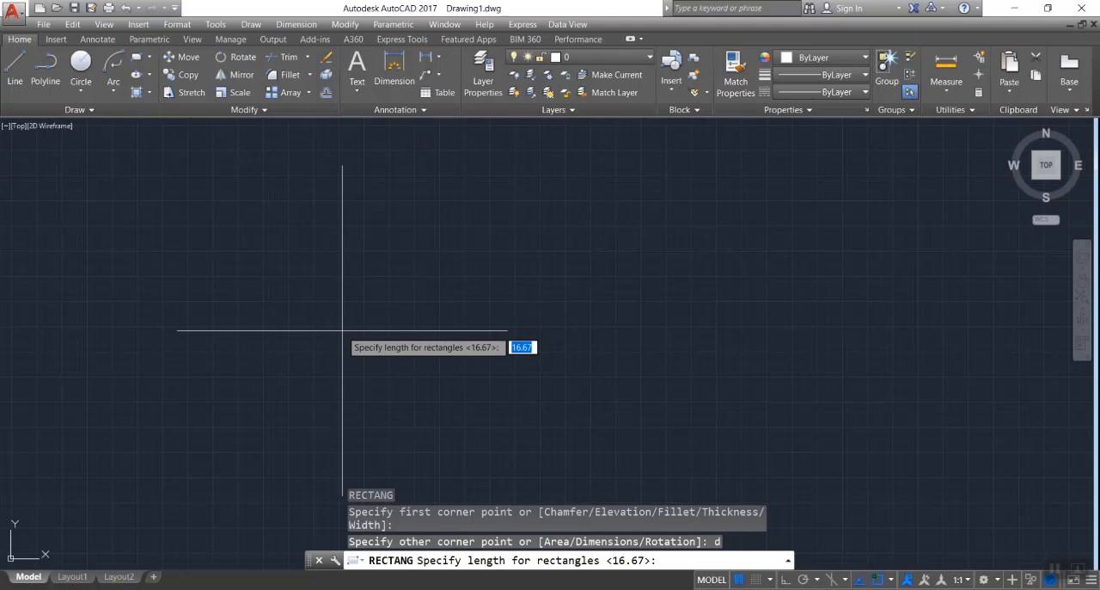
type("100")
key("Return")
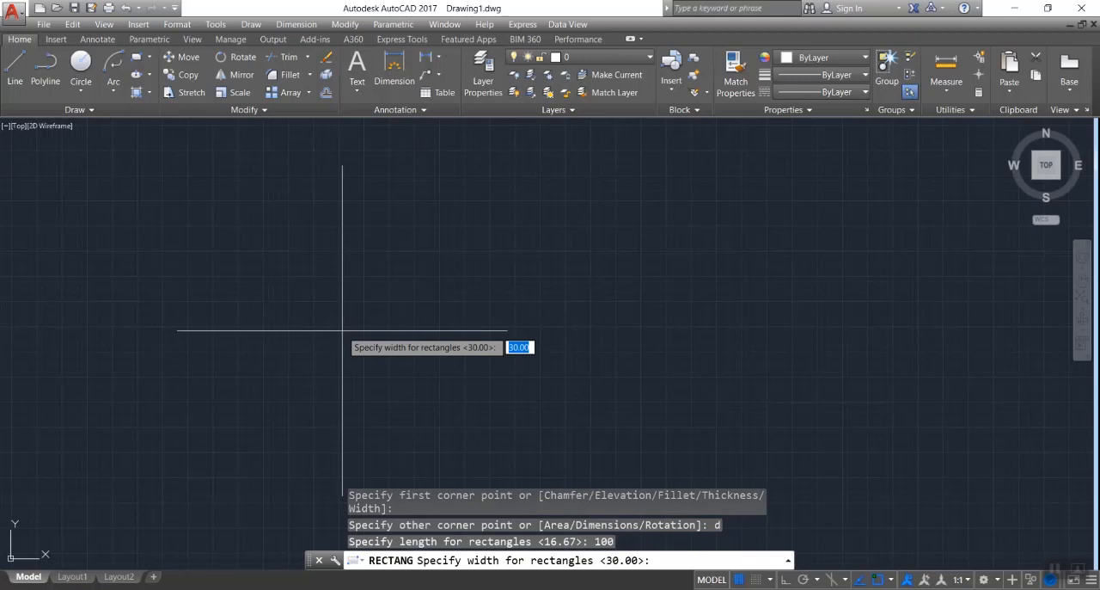
type("50")
key("Return")
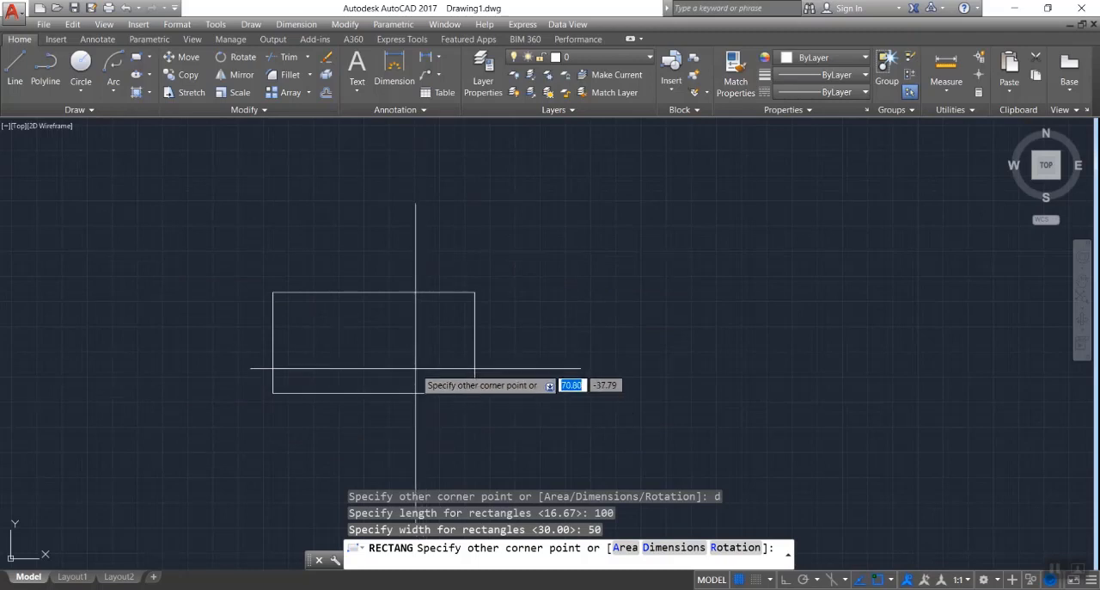
left_click(386, 330)
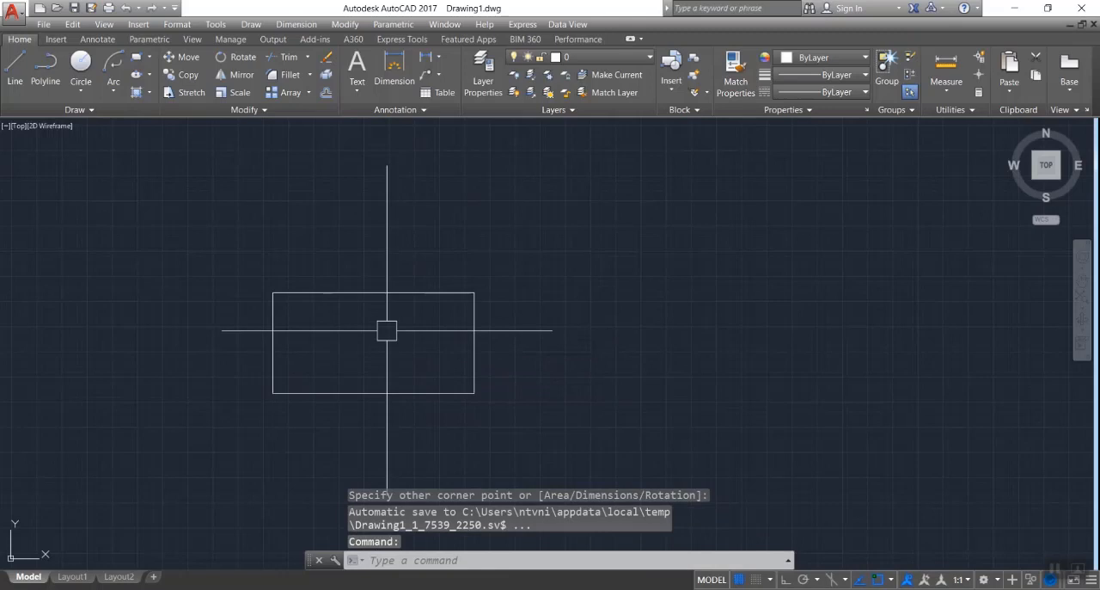
- Draw a single vertical line as the digit 1 beyond the rectangle's upper-right corner
type("l")
key("Return")
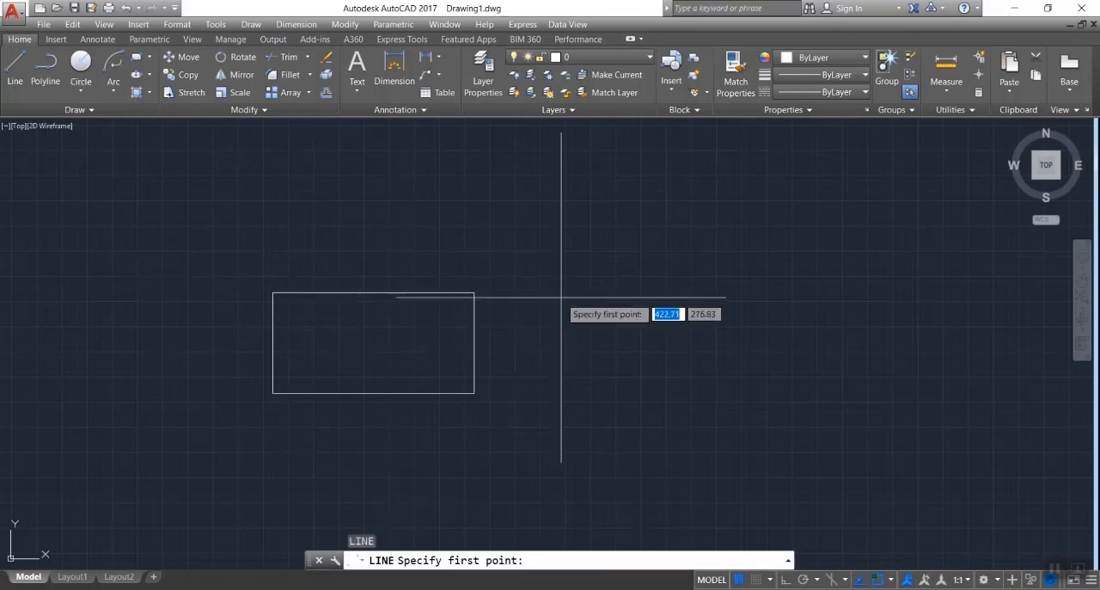
left_click(524, 297)
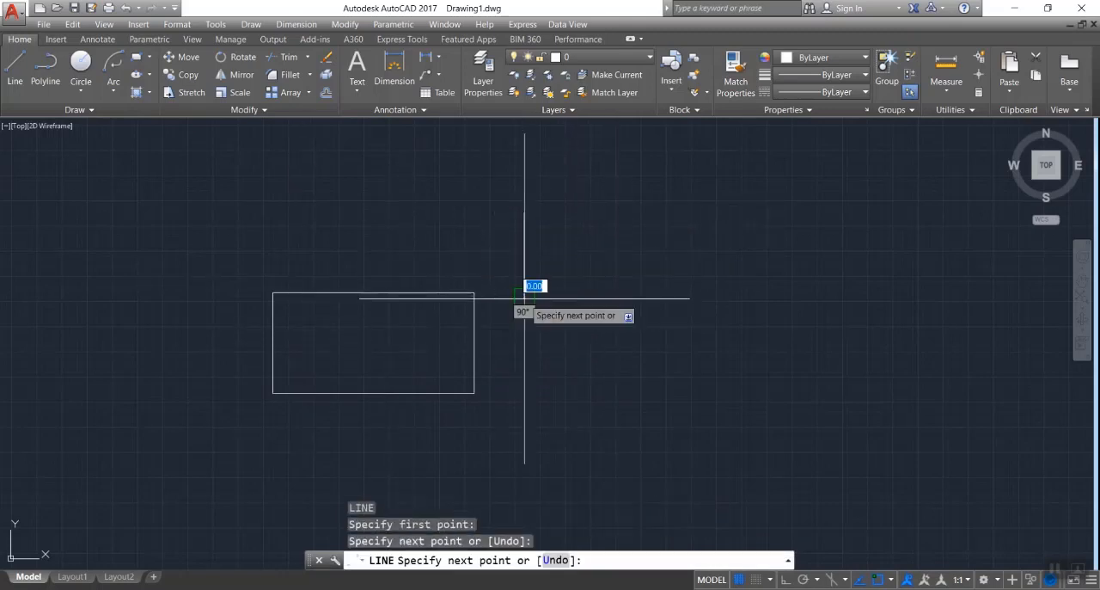
key("Escape")
- Draw a Z-shaped digit 2 from three connected lines beyond the rectangle's upper-left corner
key("Return")
left_click(163, 243)
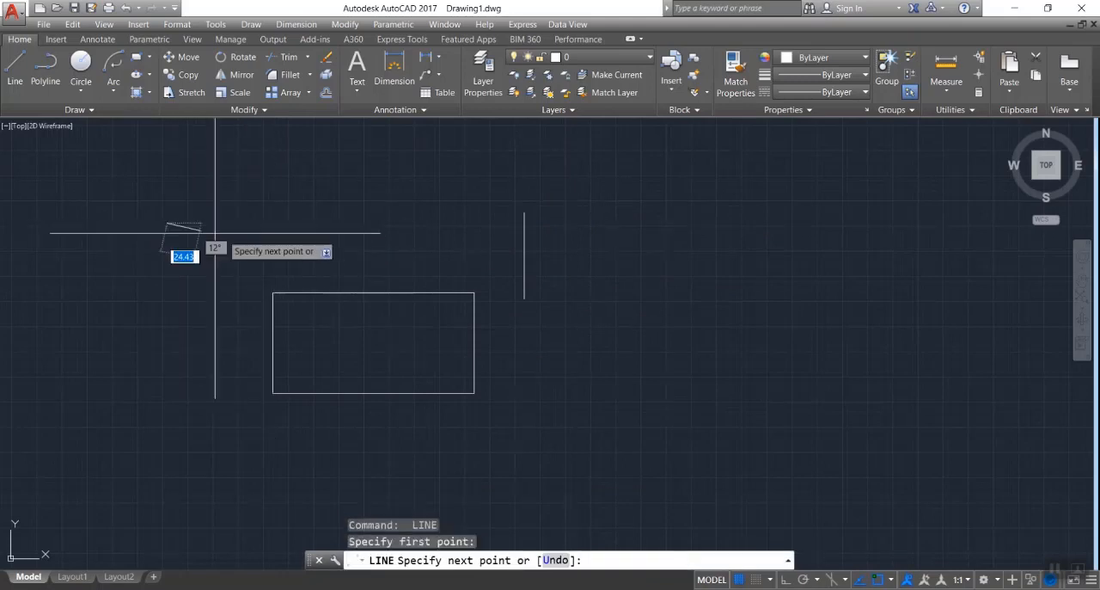
left_click(258, 222)
left_click(166, 312)
left_click(247, 312)
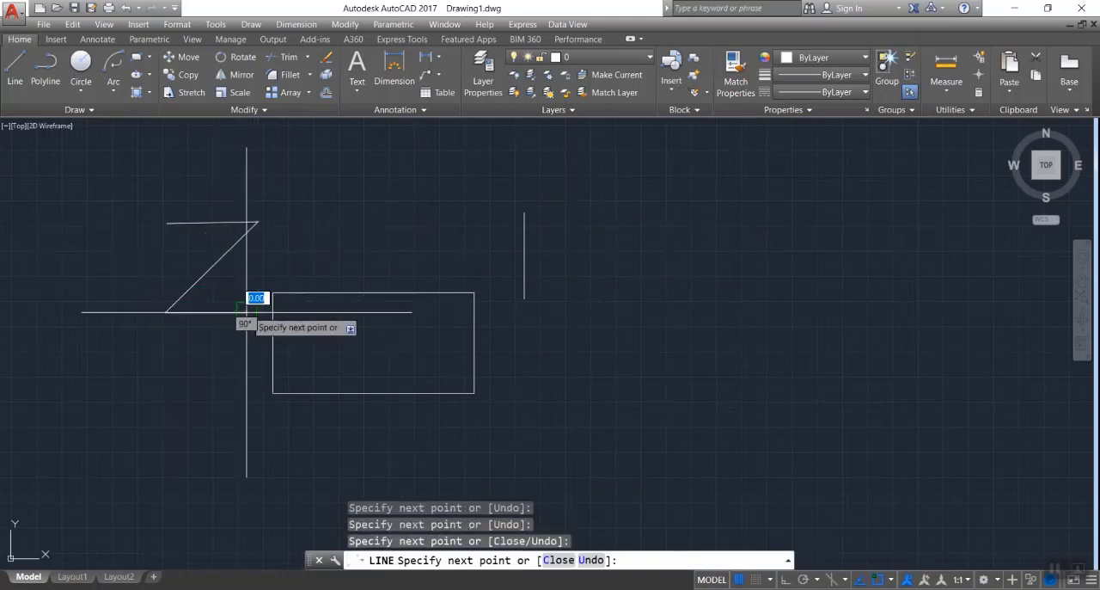
key("Return")
- Draw a zigzag digit 3 from four connected lines below the rectangle's lower-left corner
left_click(197, 438)
left_click(273, 436)
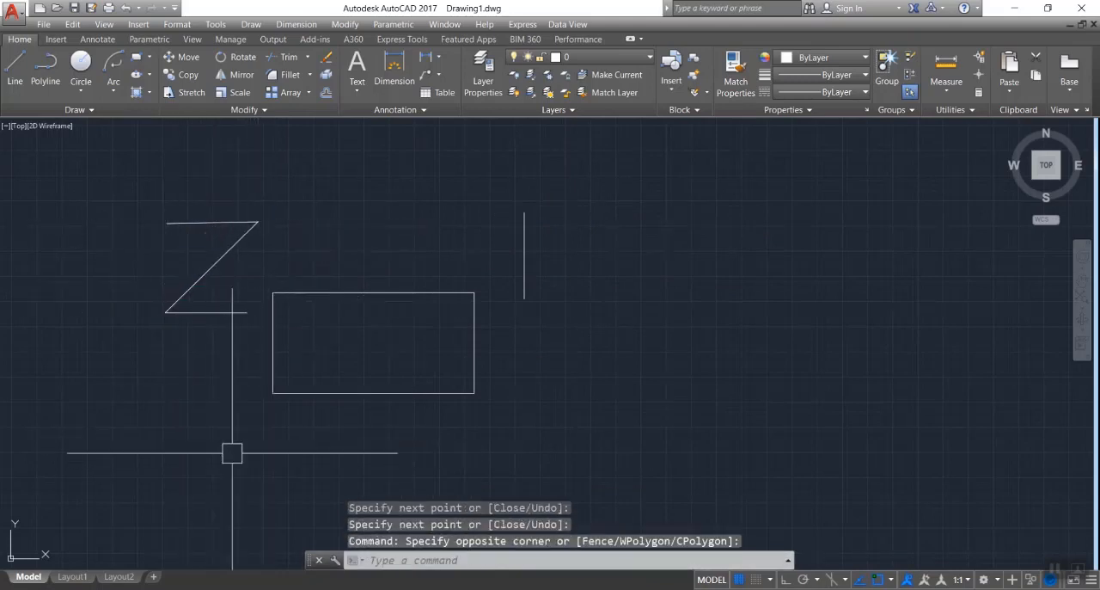
key("Return")
left_click(160, 424)
left_click(272, 424)
left_click(194, 470)
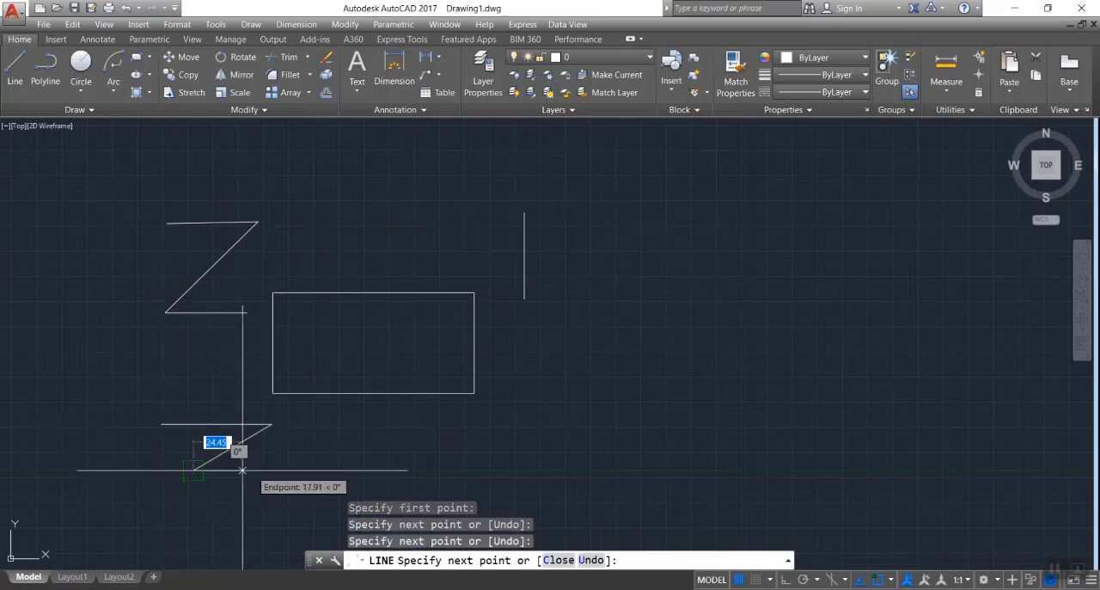
left_click(276, 470)
left_click(185, 514)
key("Return")
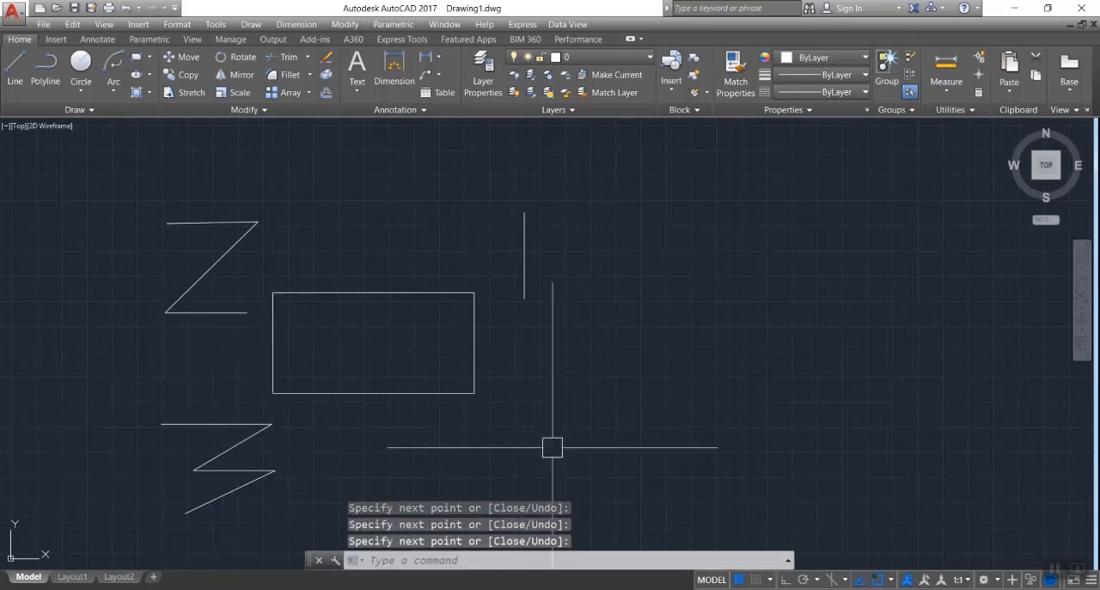
- Draw the digit 4 below the rectangle's lower-right corner, using an L-shaped pair of lines and a short crossing stroke
key("Return")
left_click(514, 480)
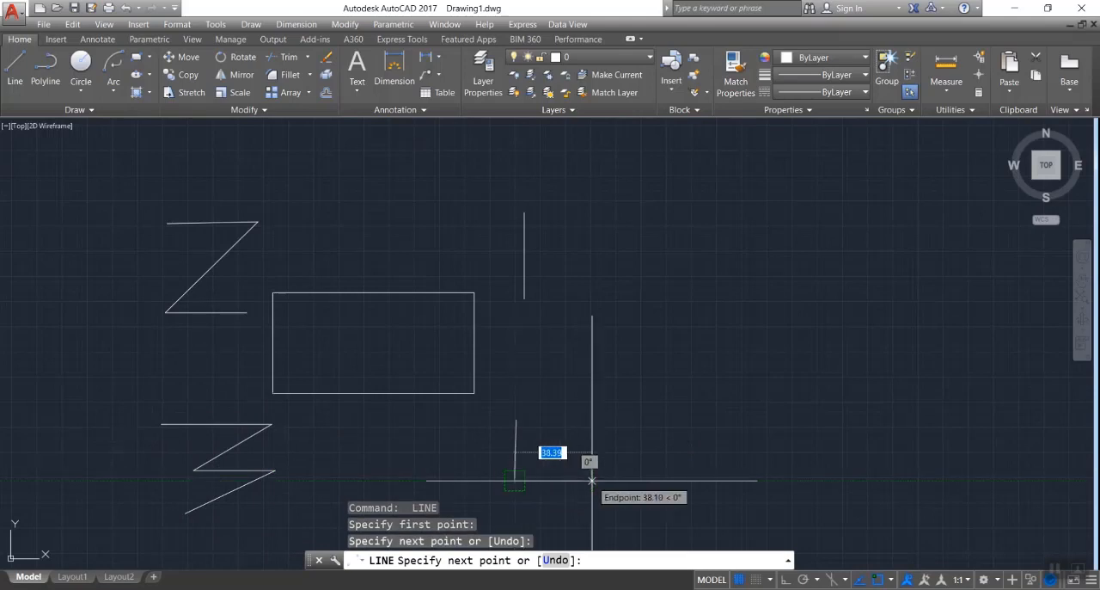
left_click(591, 480)
key("Return")
key("Return")
left_click(555, 456)
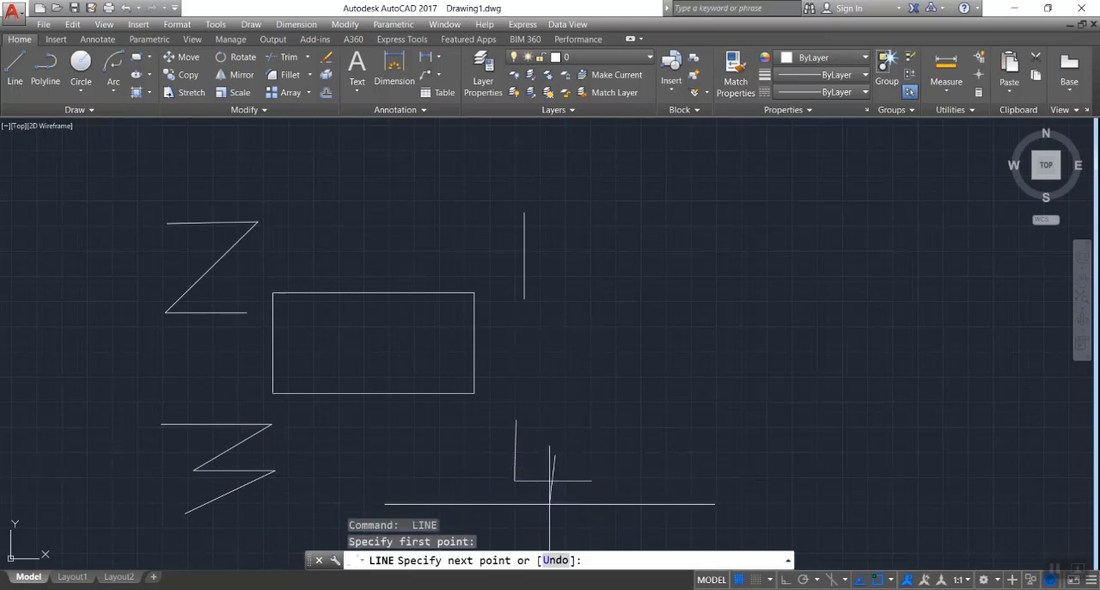
left_click(551, 504)
key("Escape")
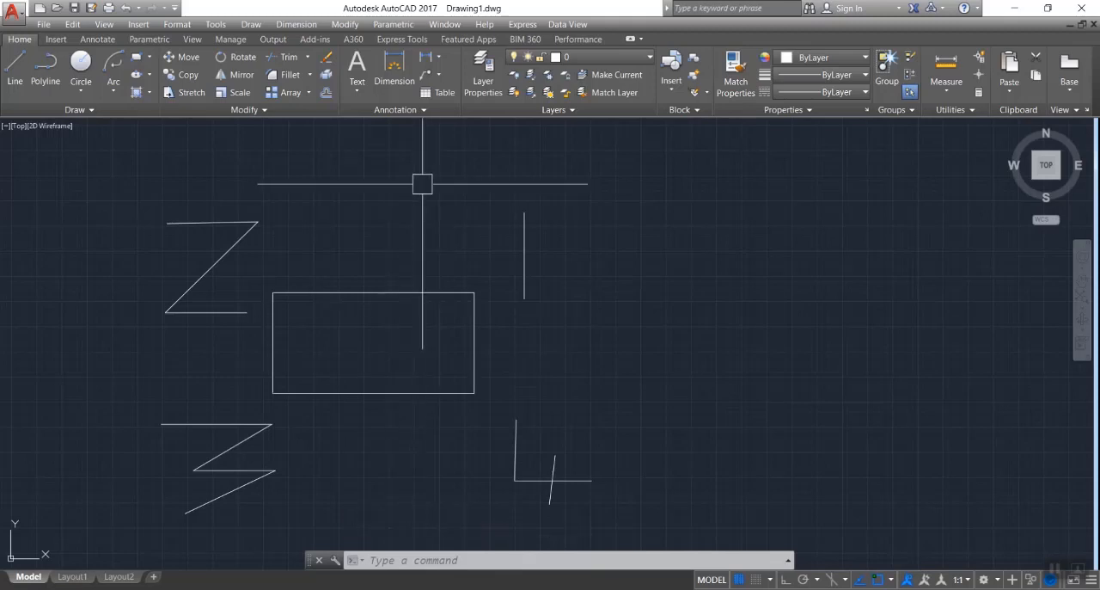
left_click_drag(422, 184, 630, 331)
left_click(630, 331)
left_click(377, 356)
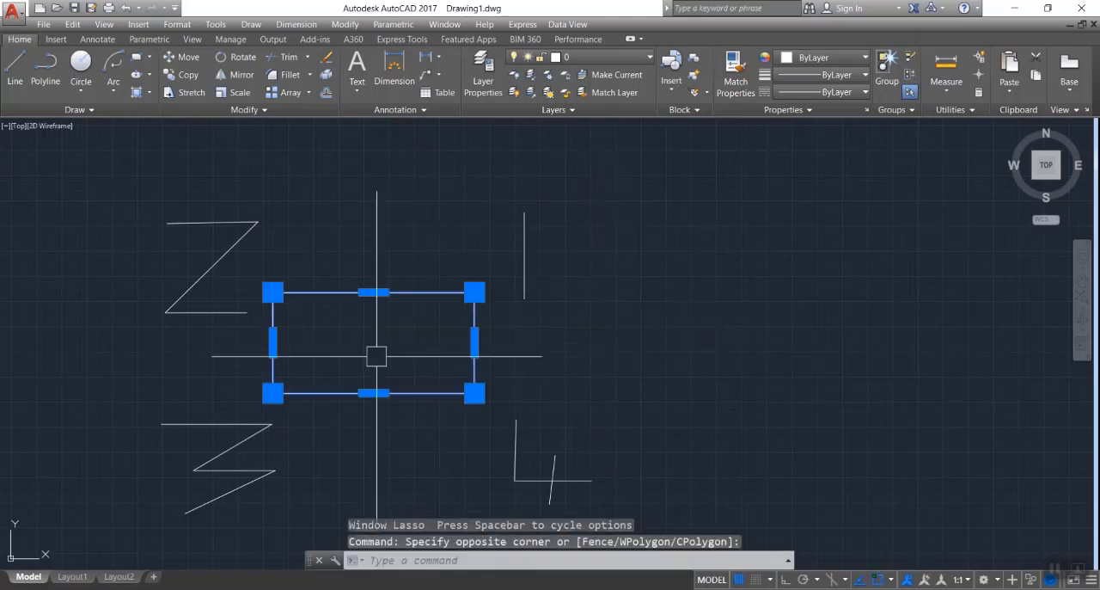
key("Escape")
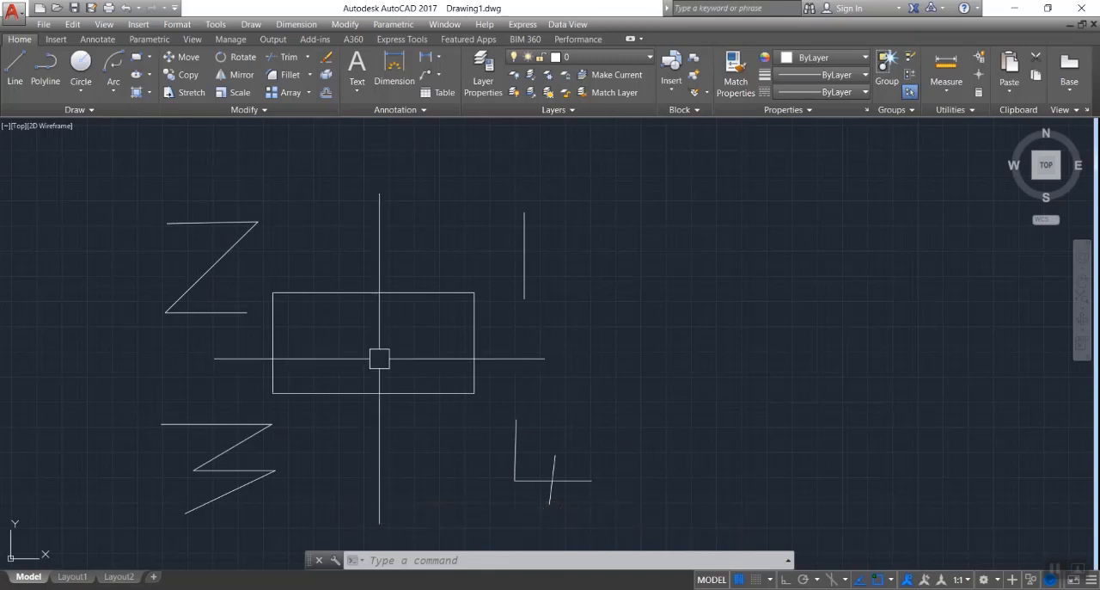
type("rec")
key("Return")
type("d")
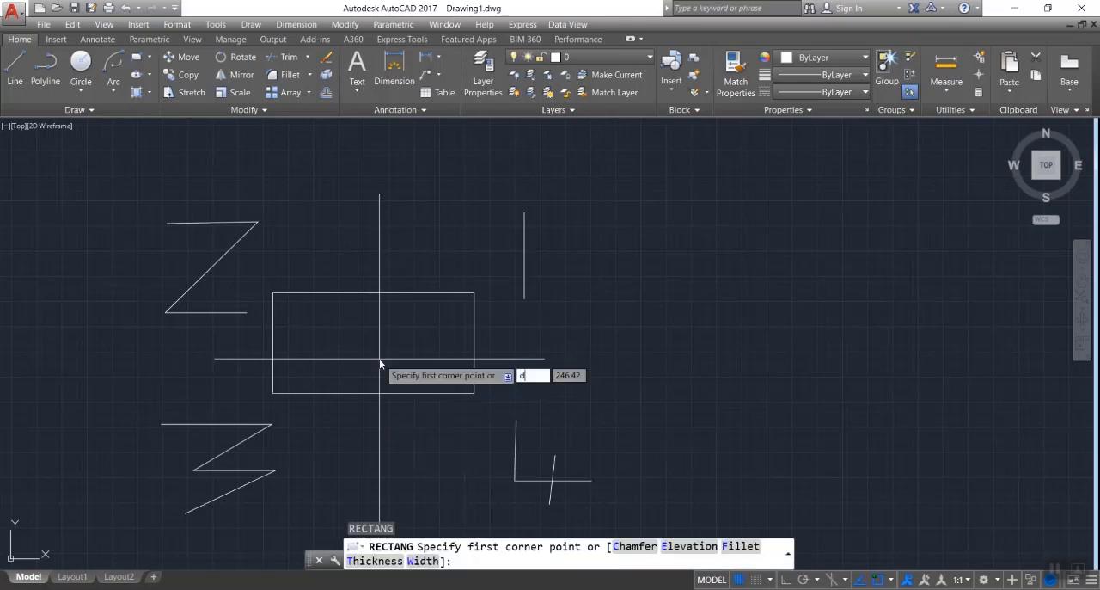
key("Escape")
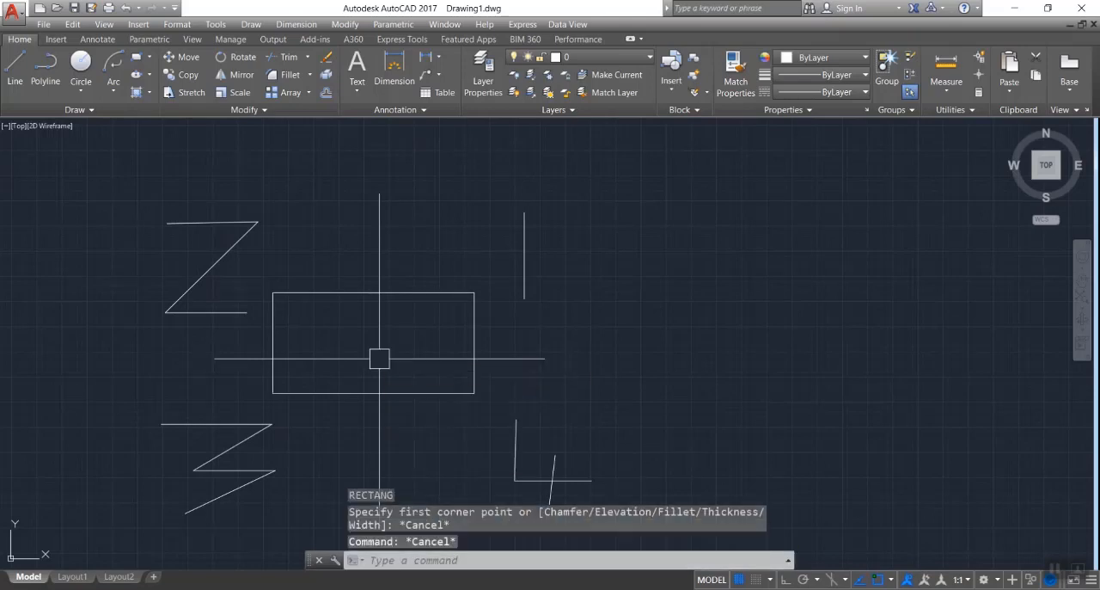
- Draw a rectangle with the Dimensions option, length 50 and width 30, extending up-left from a corner picked inside the existing rectangle
type("rec")
key("Return")
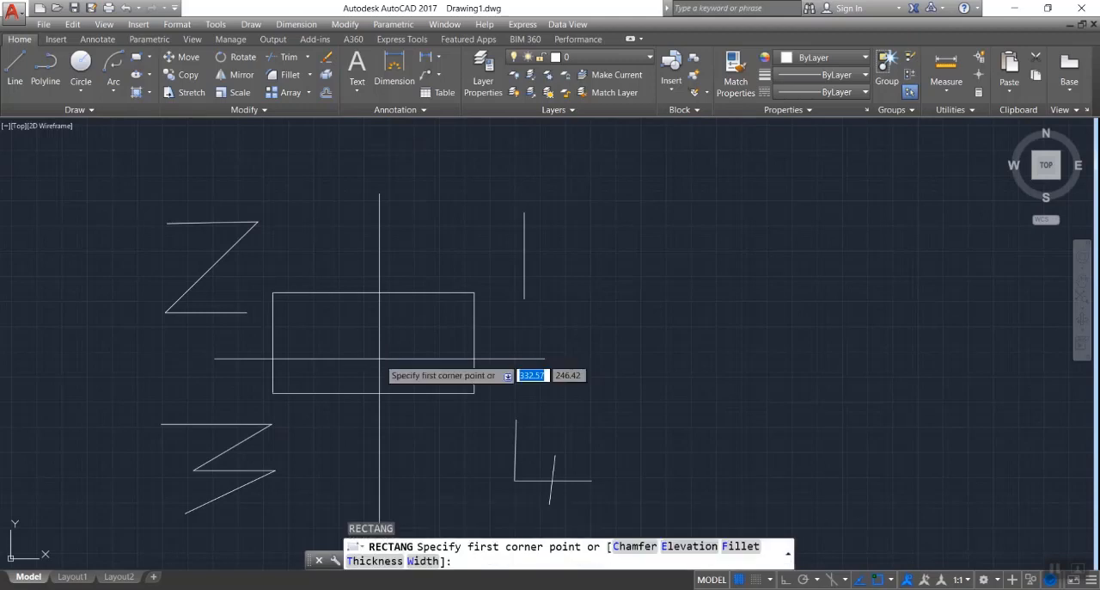
left_click(378, 349)
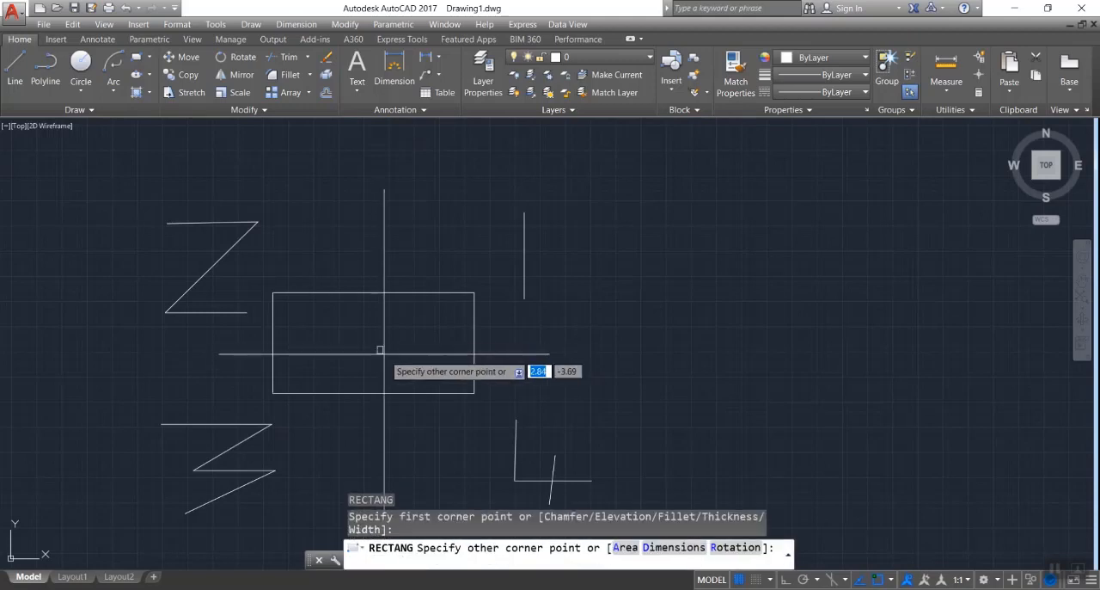
type("d")
key("Return")
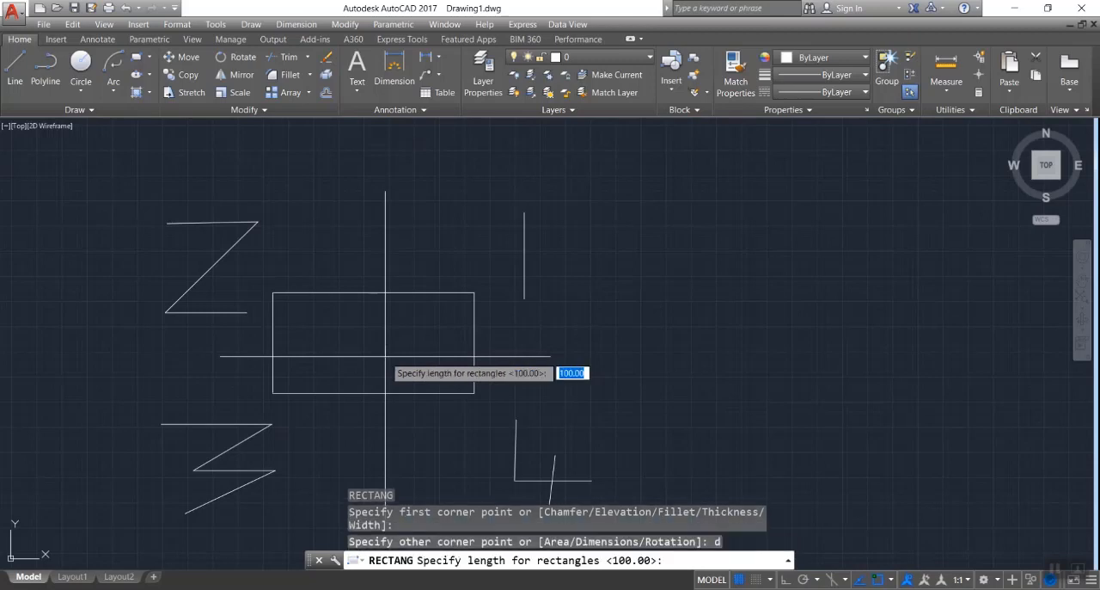
type("50")
key("Return")
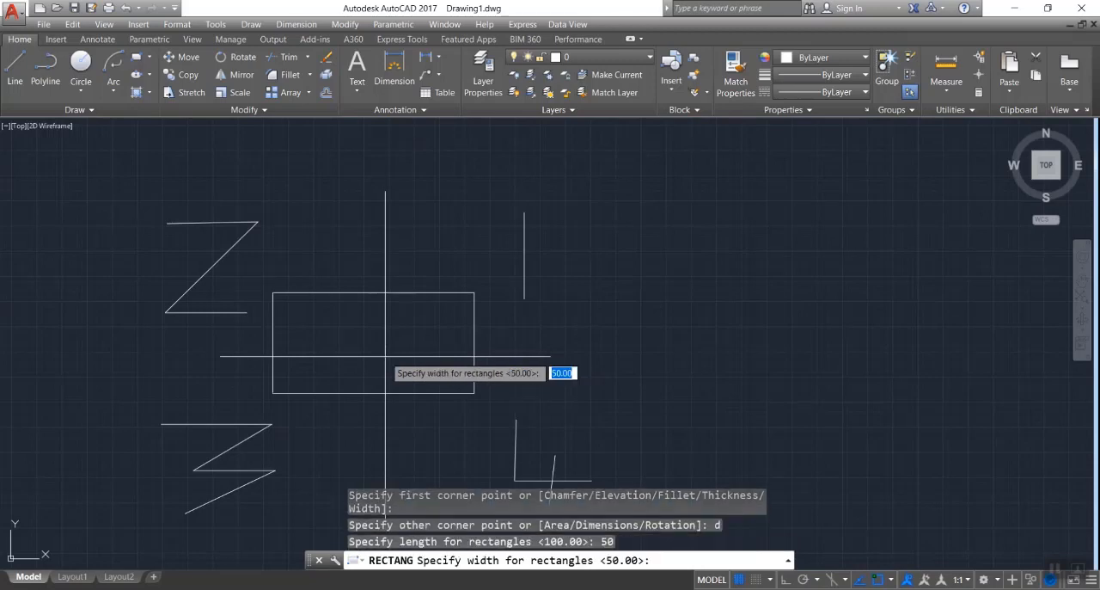
type("30")
key("Return")
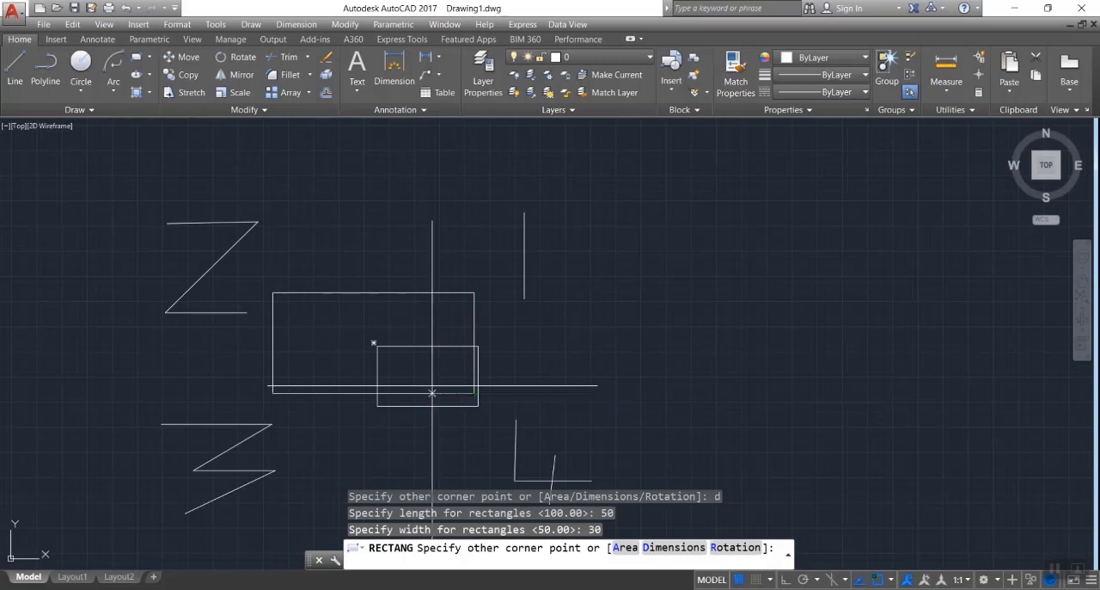
left_click(348, 333)
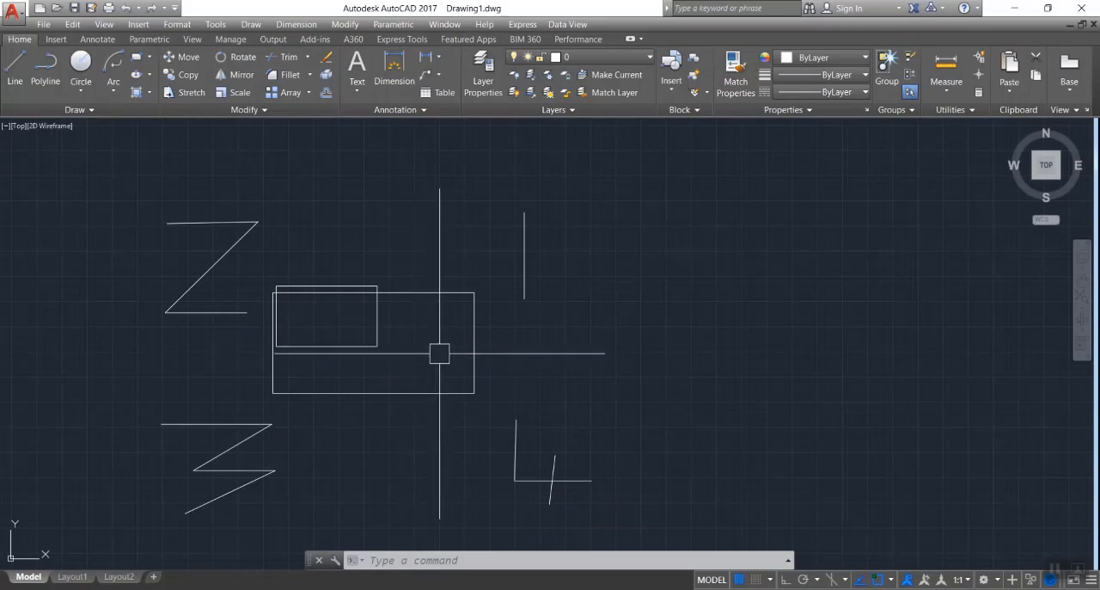
- Delete both rectangles and the four line-drawn digits around them
left_click(96, 161)
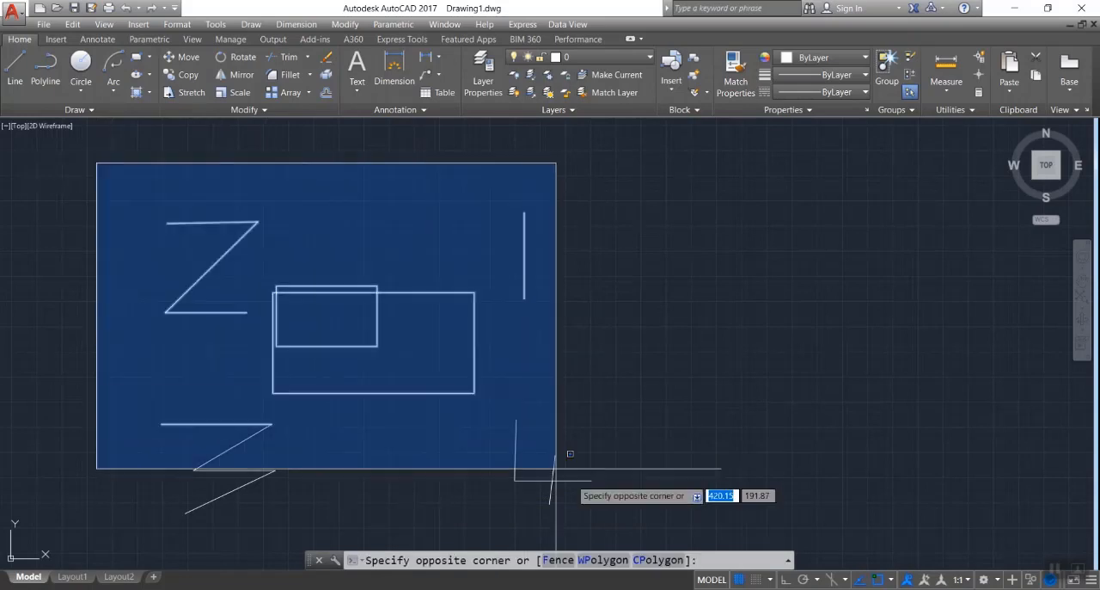
left_click(659, 526)
key("Delete")
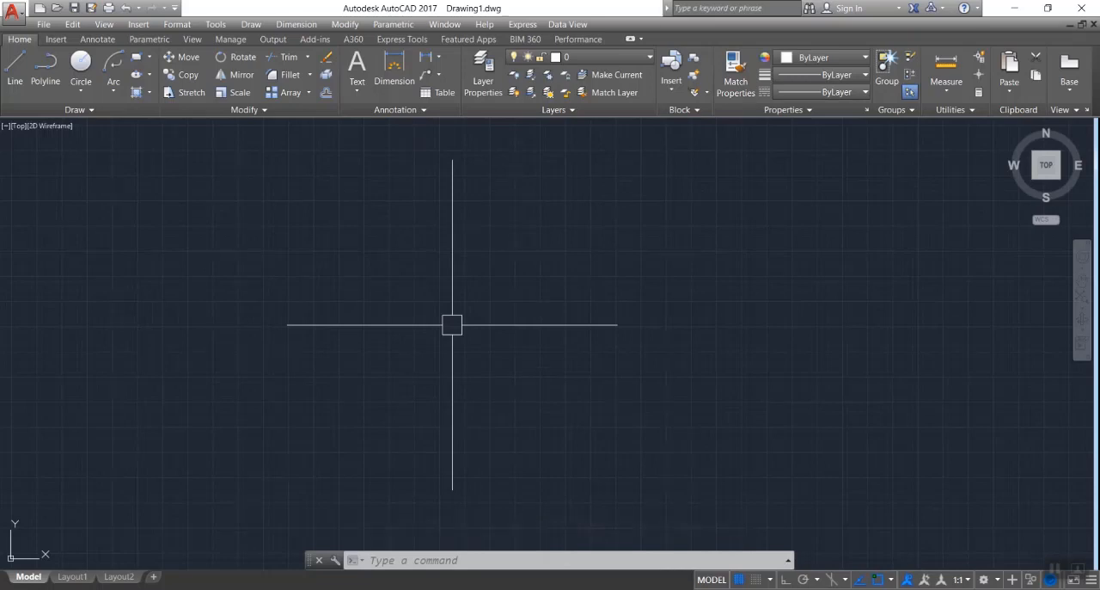
- Begin a new rectangle near the middle of the empty drawing area and set its rotation angle to 45 degrees
type("rec")
key("Return")
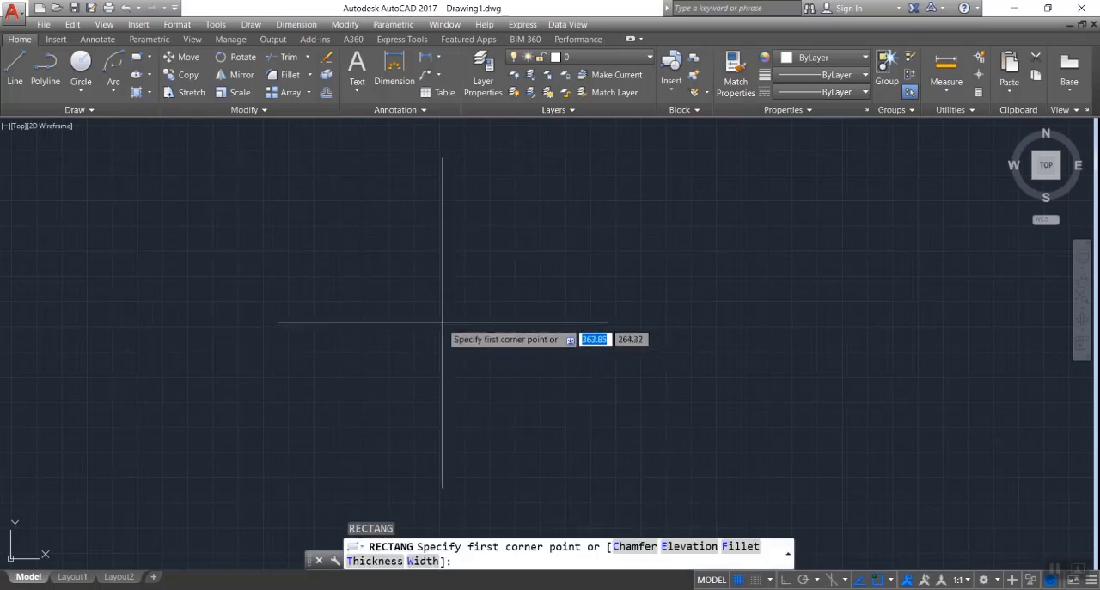
left_click(430, 314)
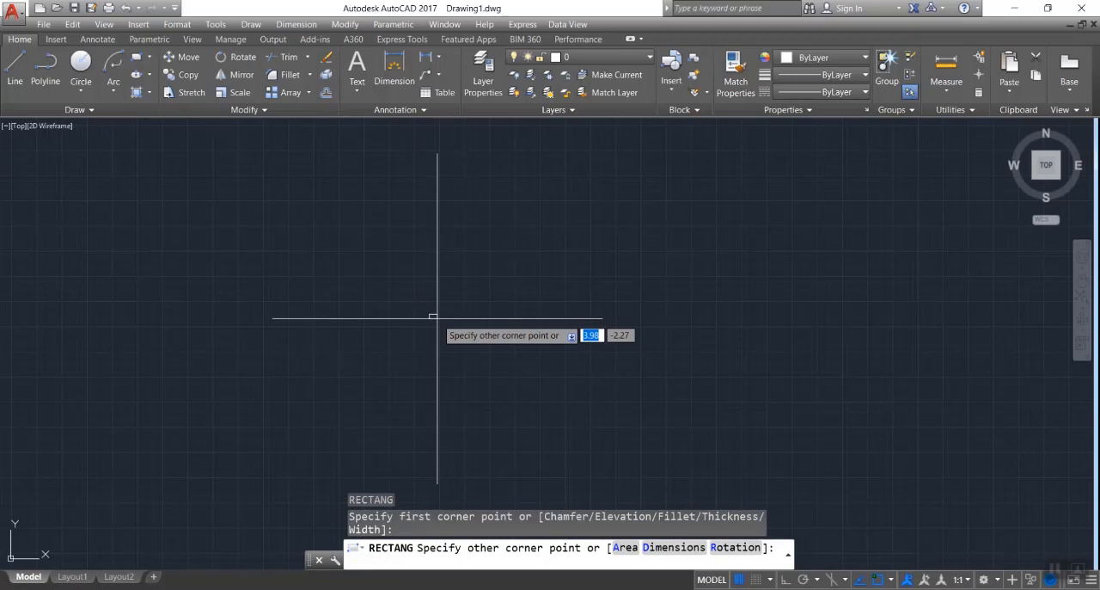
type("r")
key("Return")
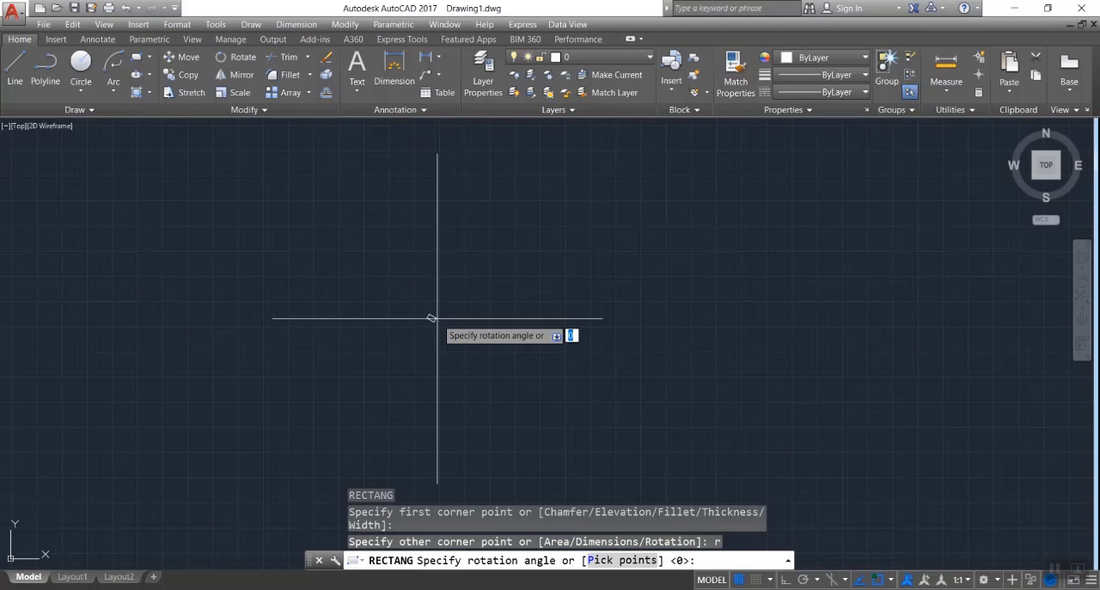
type("45")
key("Return")
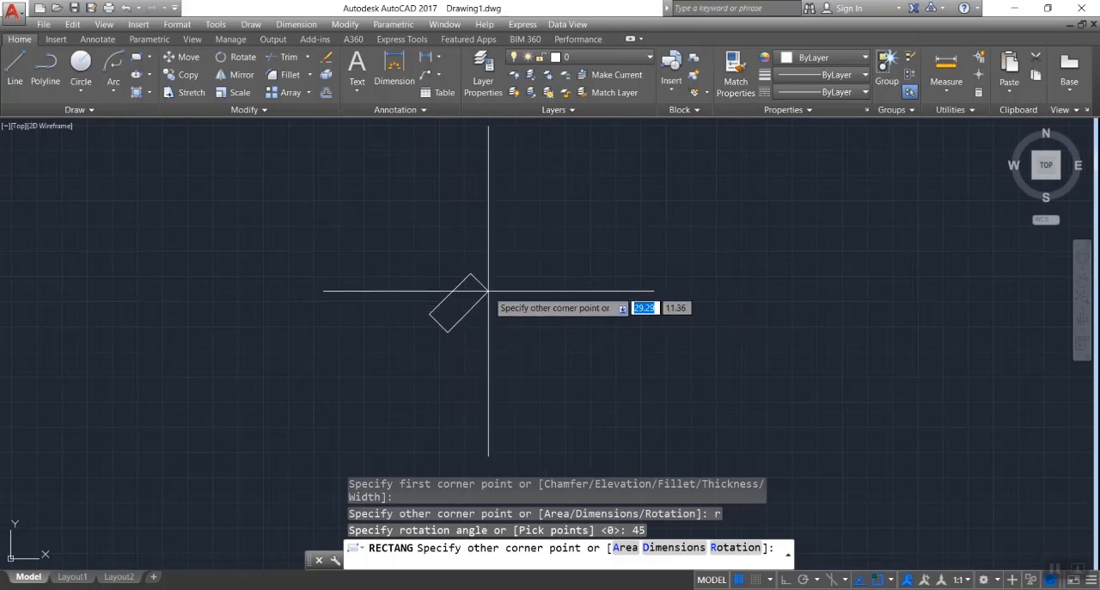
- Give the rotated rectangle a length of 90 and a width of 40, and place it down-left of its first corner
type("d")
key("Return")
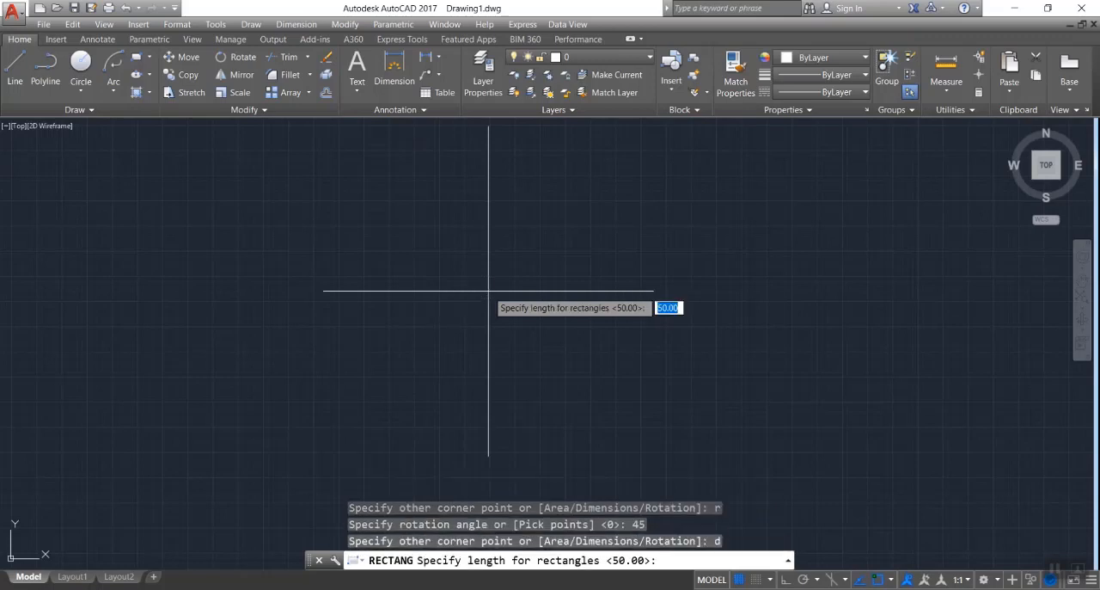
type("90")
key("Return")
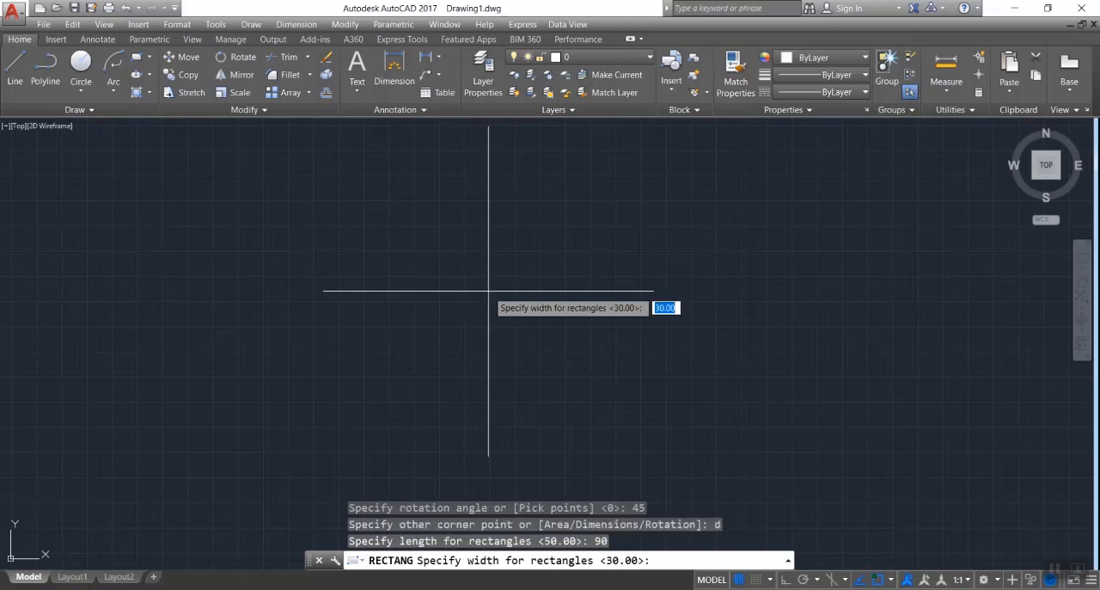
type("40")
key("Return")
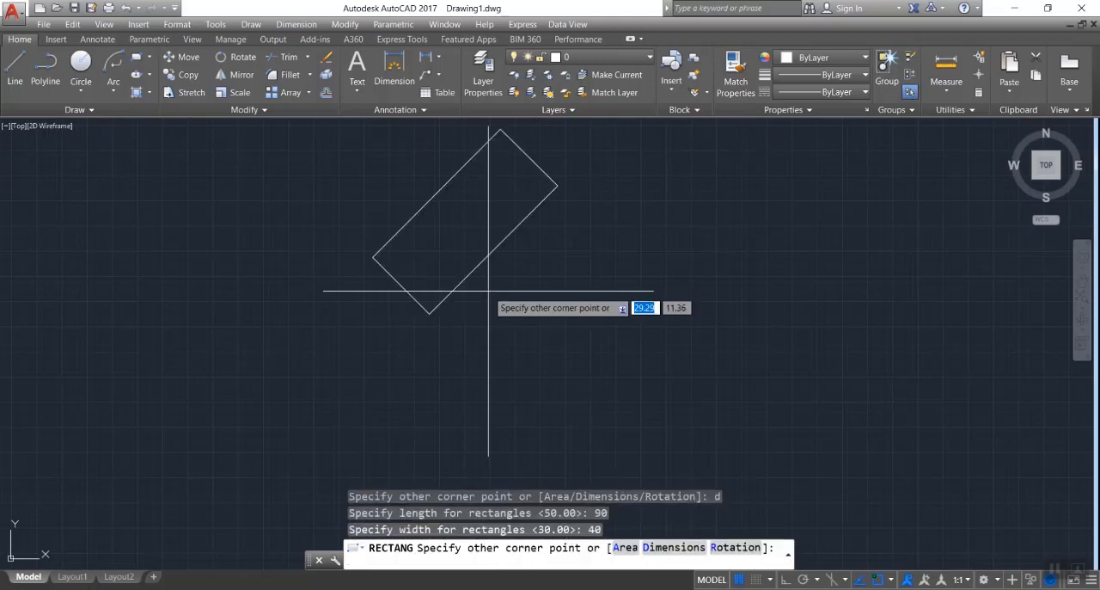
scroll(492, 309, "down", 1)
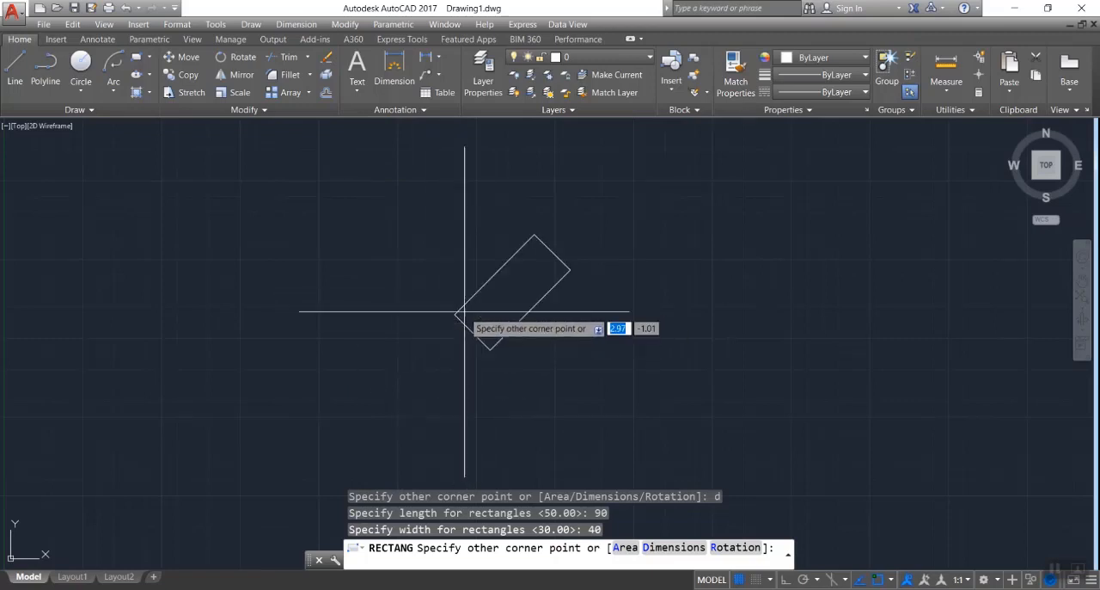
left_click(440, 299)
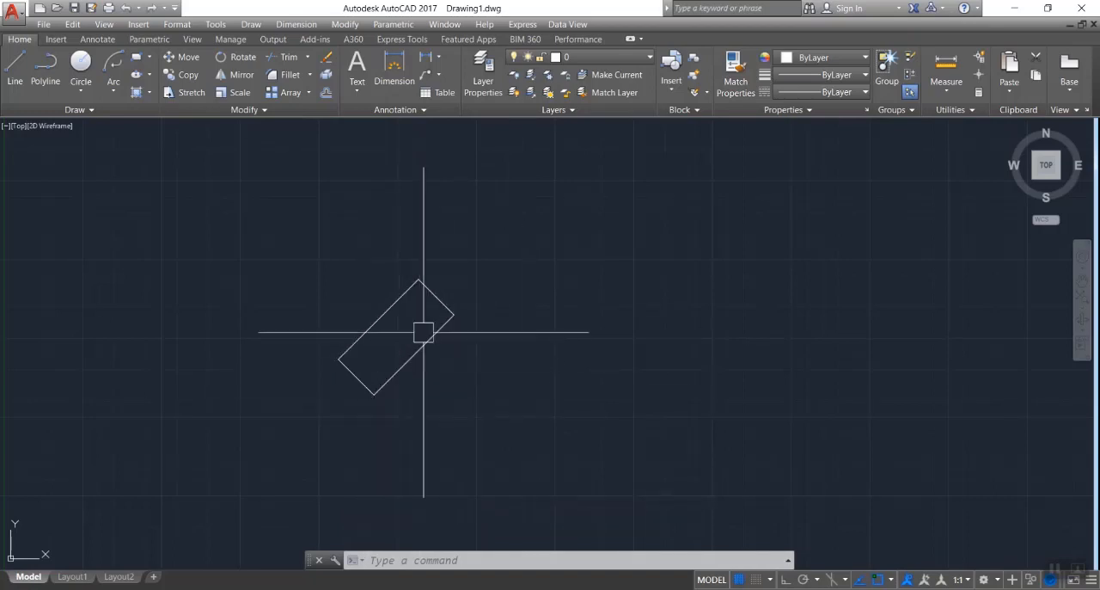
left_click(402, 39)
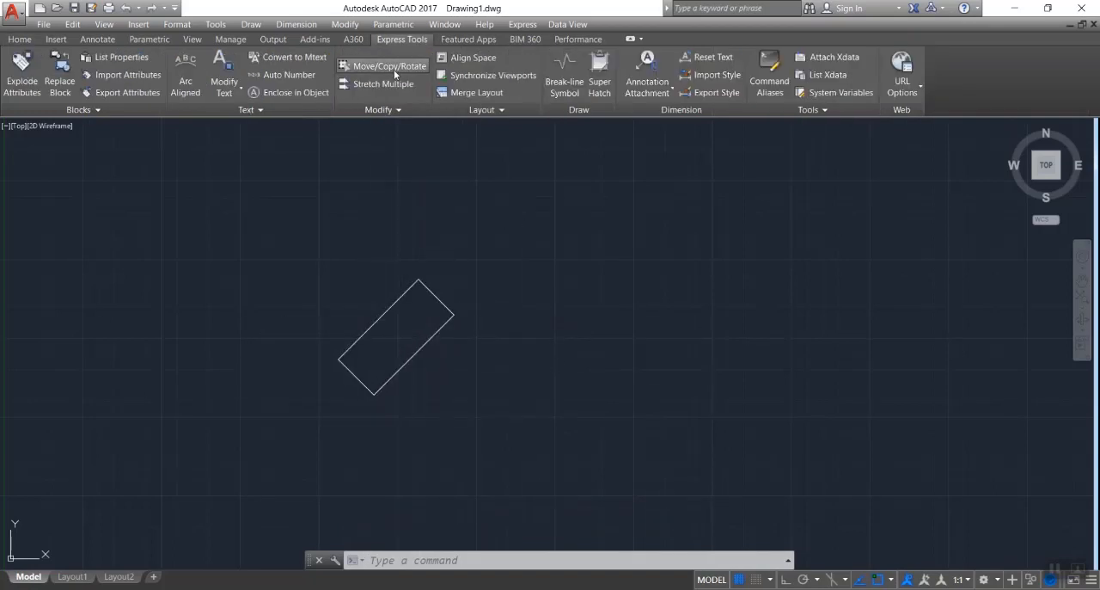
left_click(391, 67)
key("Escape")
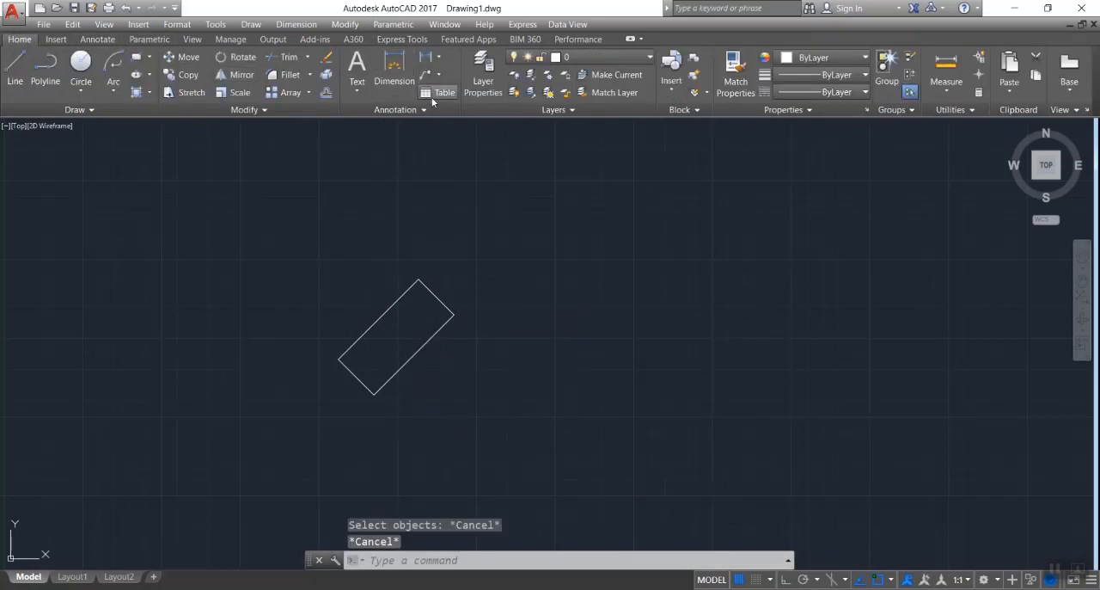
- Preview a dimension along the rotated rectangle's lower-left short side without placing it
left_click(395, 69)
key("Return")
left_click(374, 388)
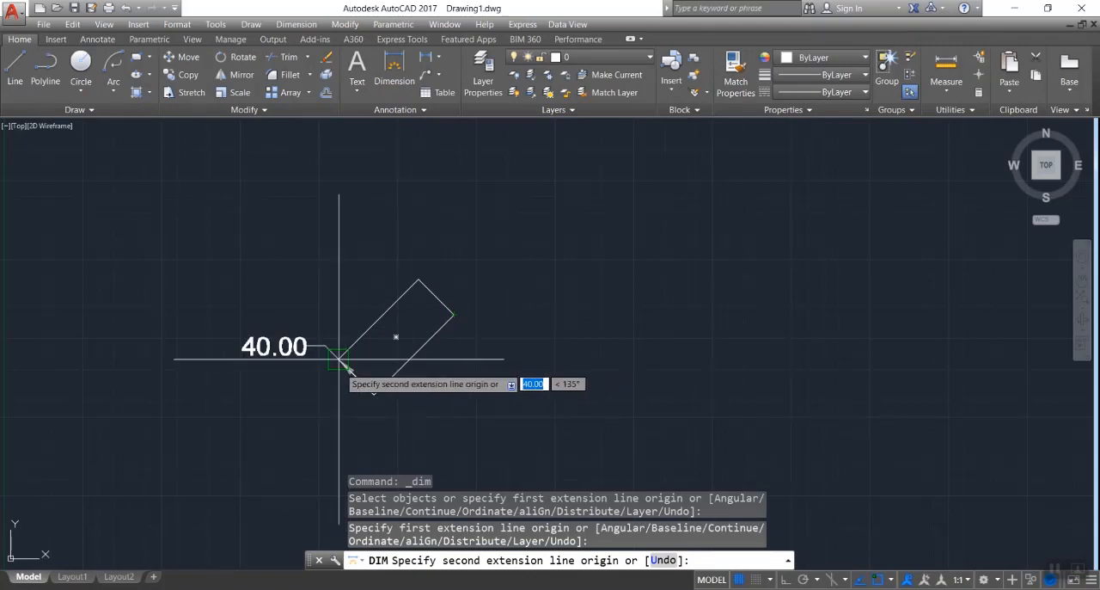
key("Escape")
- Delete the rotated rectangle
left_click(565, 238)
left_click(447, 318)
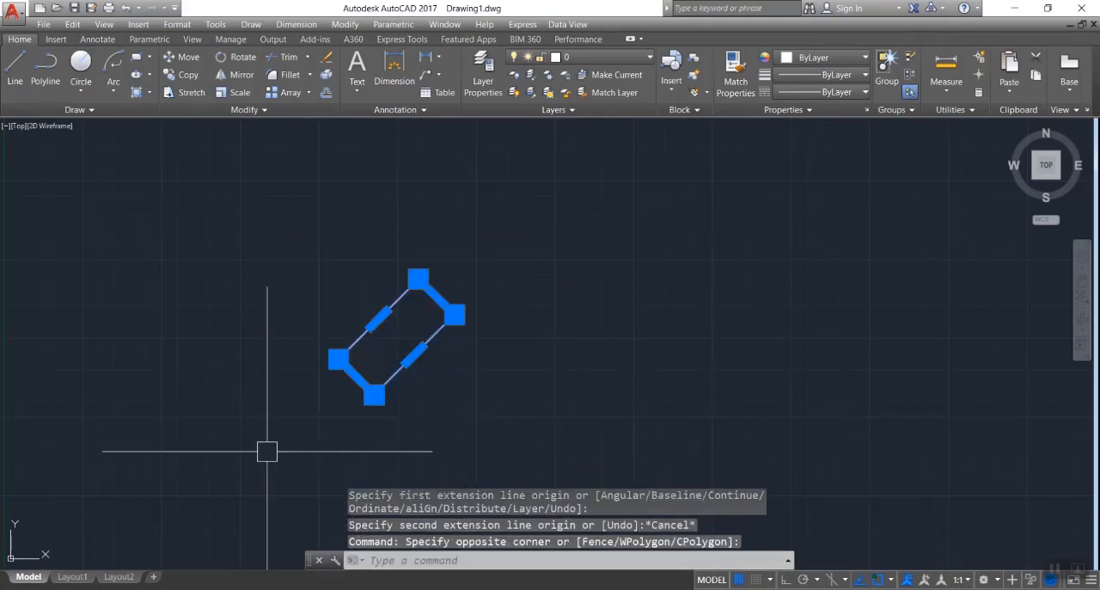
key("Delete")
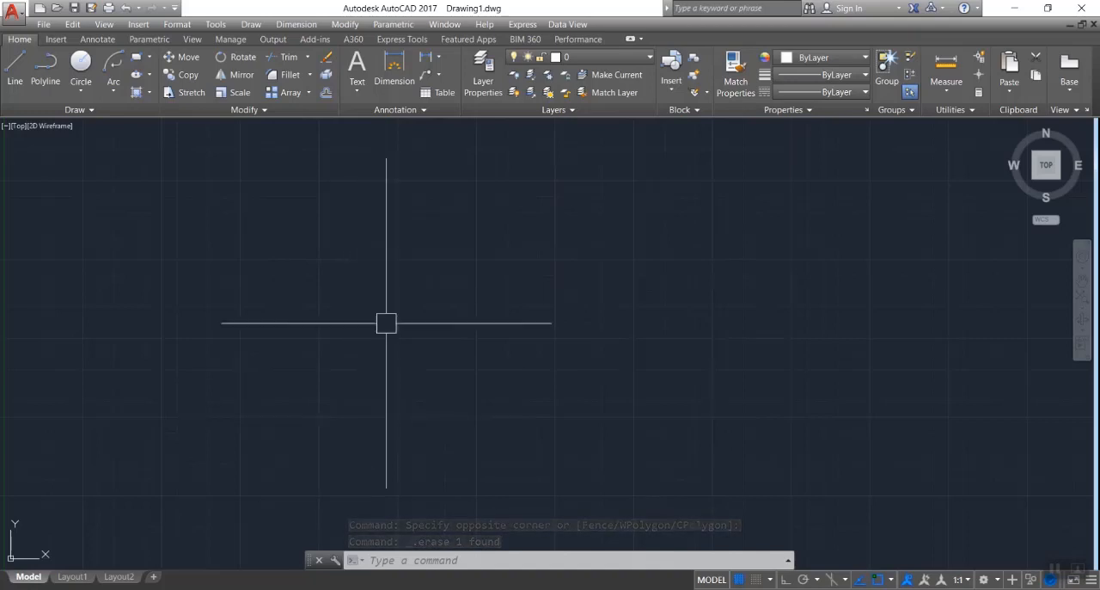
left_click(117, 90)
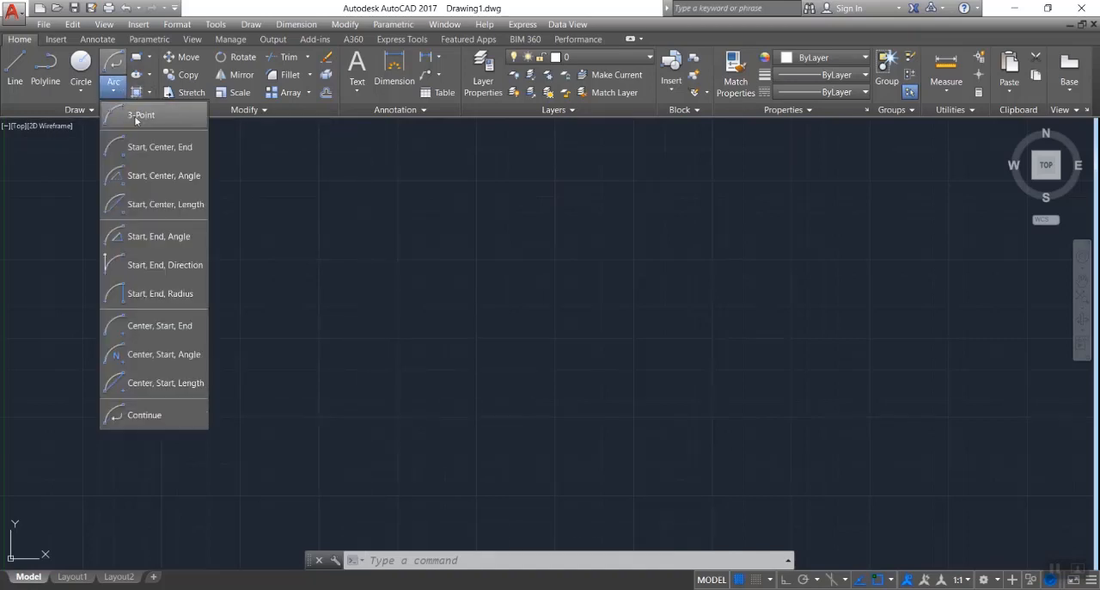
left_click(129, 115)
left_click(114, 94)
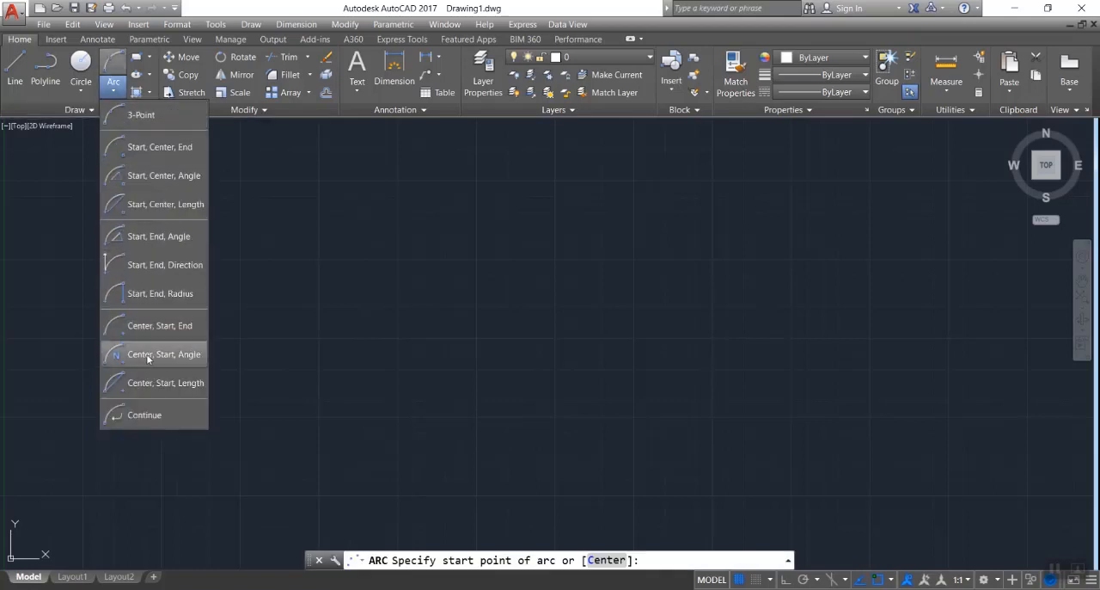
left_click(382, 358)
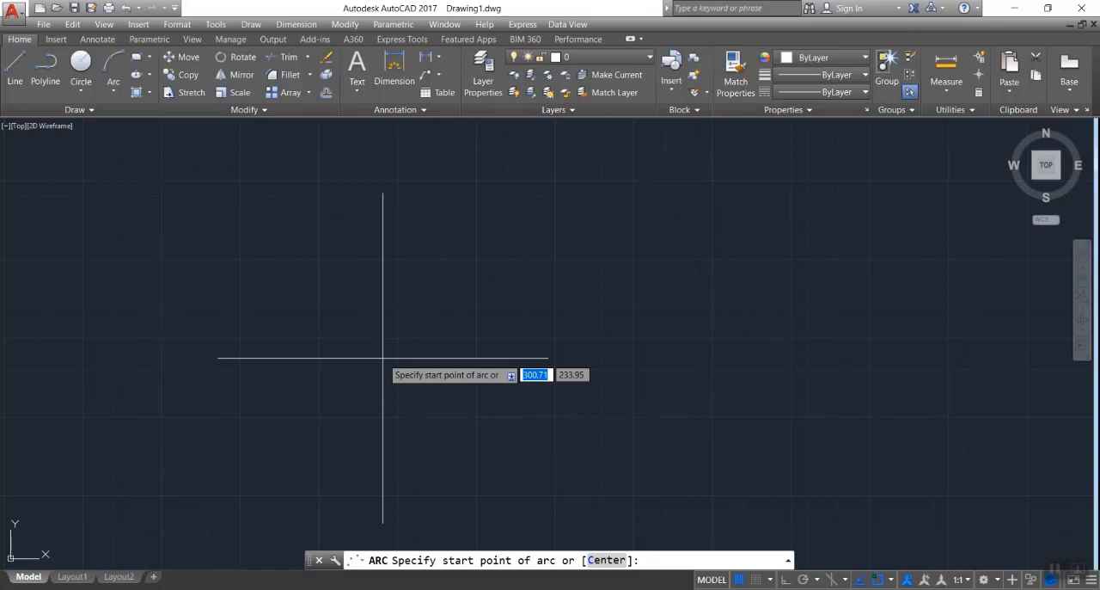
key("Escape")
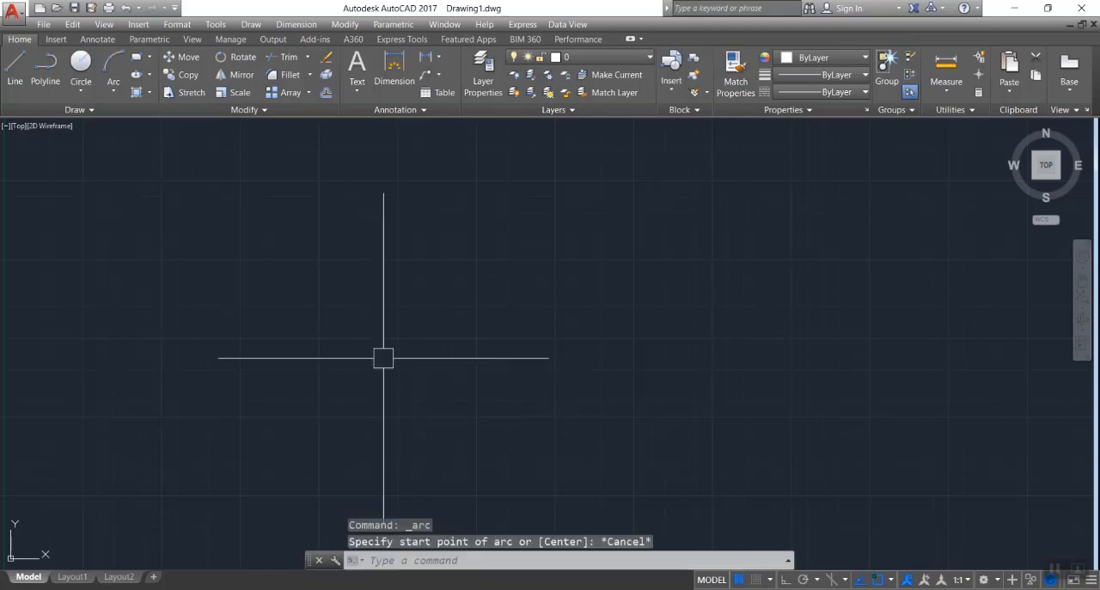
type("a")
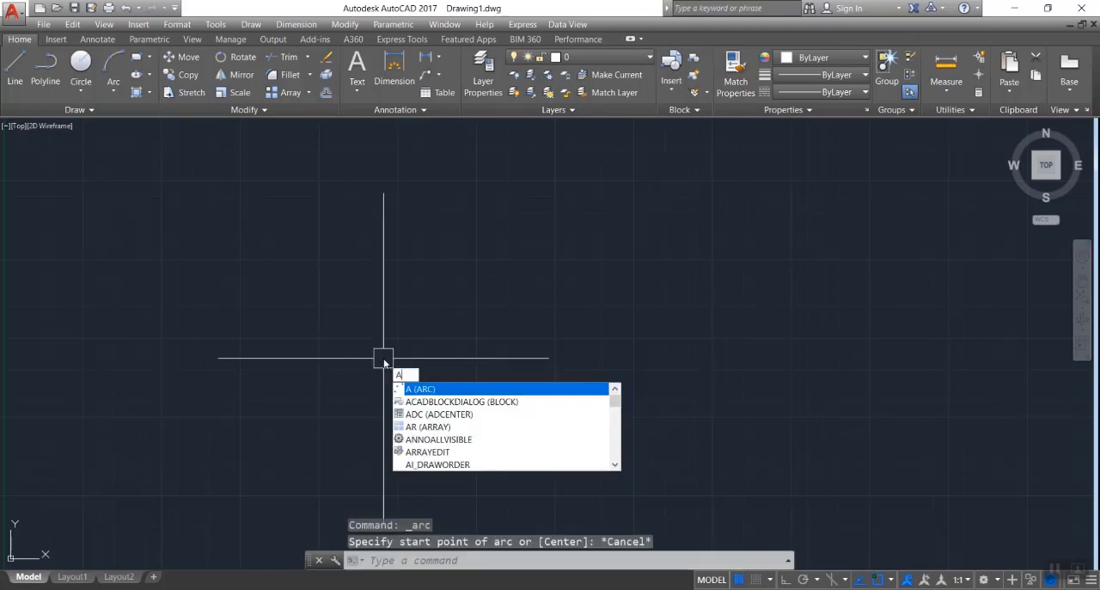
key("Return")
key("Escape")
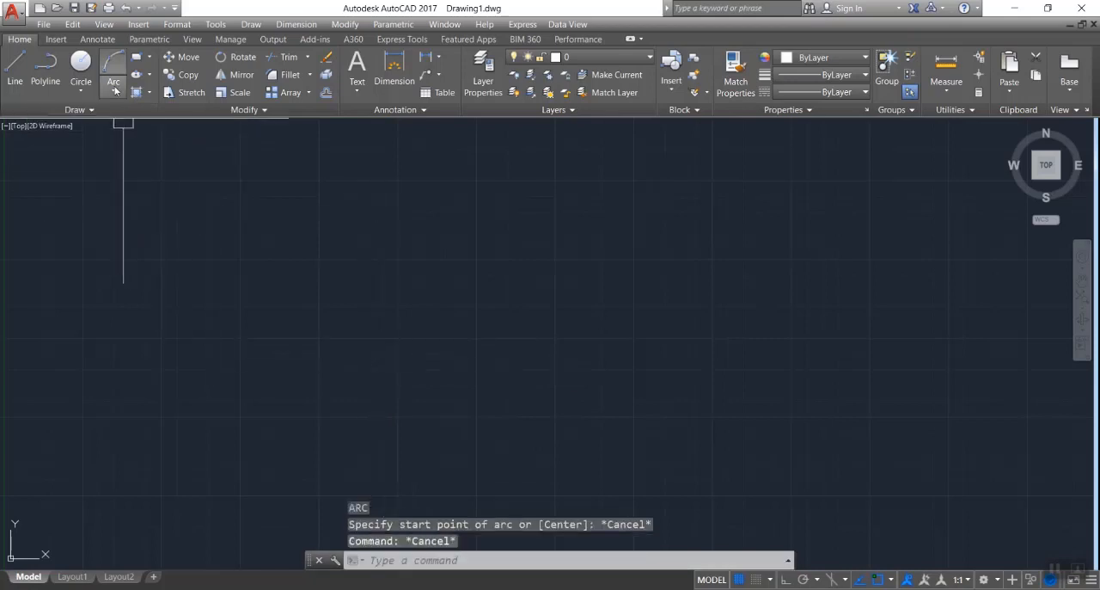
- Review the Arc command's construction methods, from 3-Point through Continue
left_click(115, 91)
left_click(116, 89)
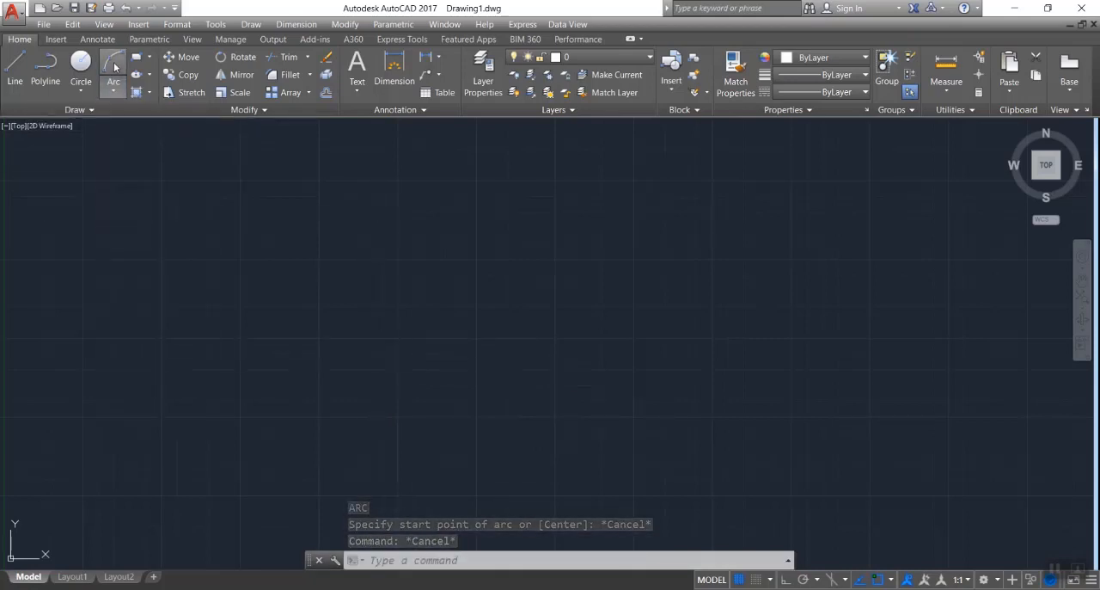
left_click(114, 90)
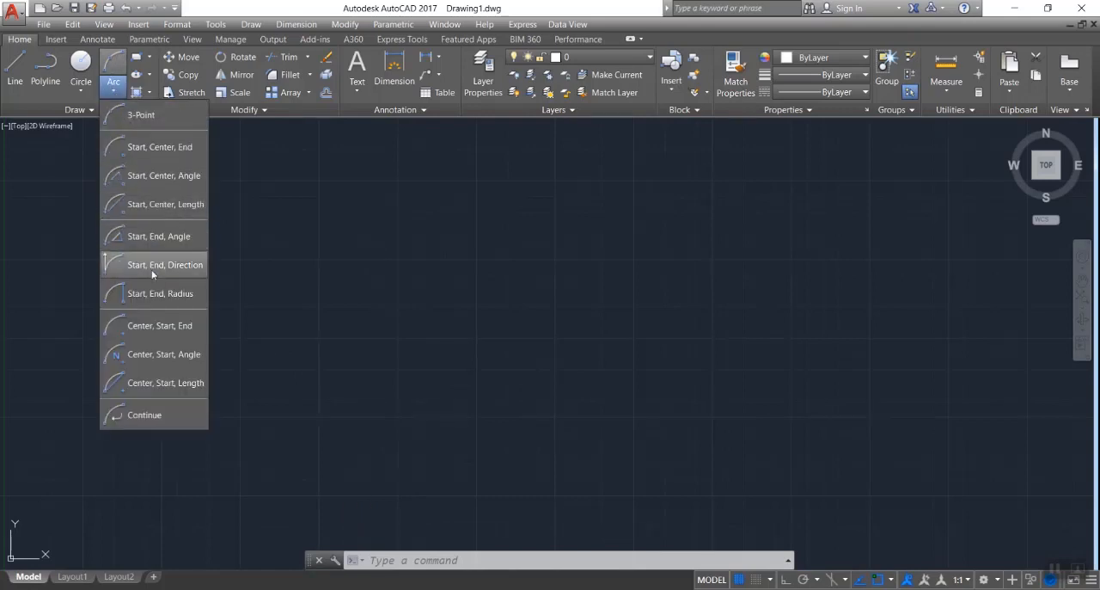
left_click(143, 117)
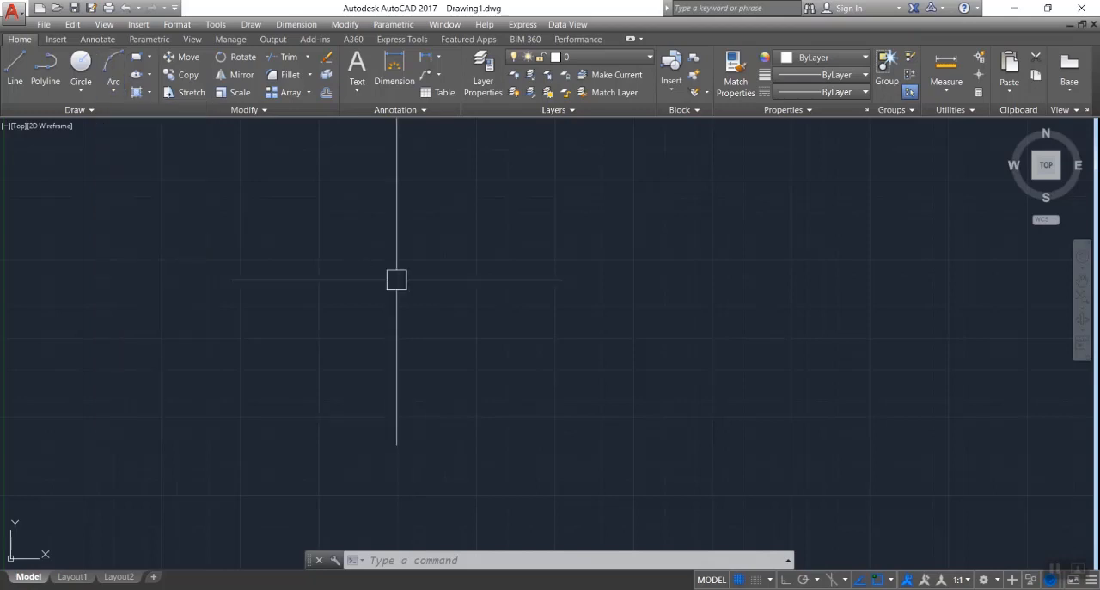
- Draw two separate, nearly horizontal lines side by side, leaving a gap between their inner ends
type("l")
key("Return")
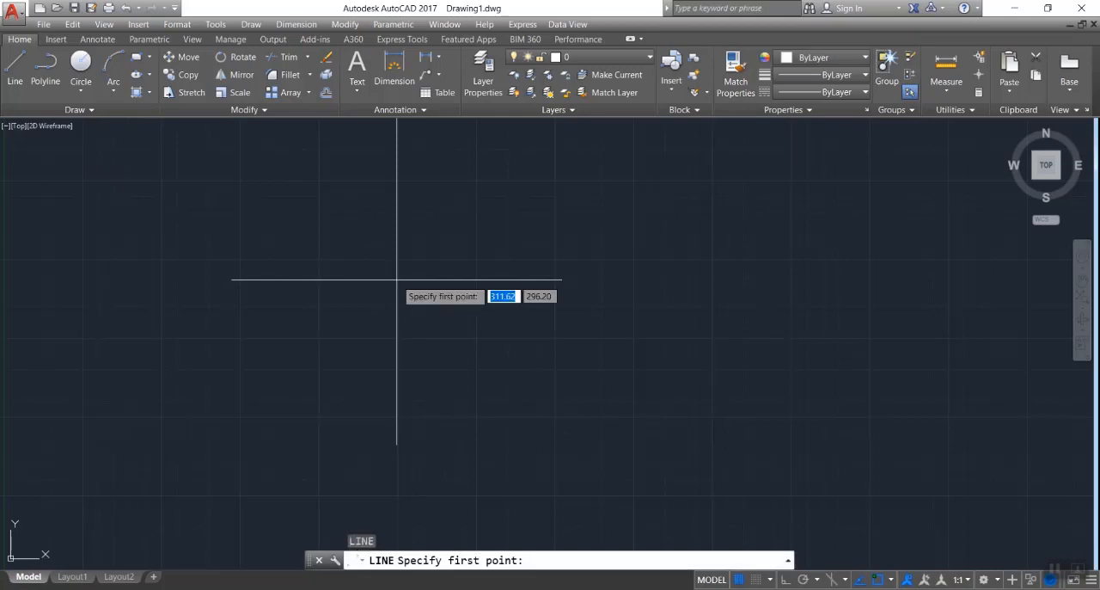
left_click(230, 317)
left_click(435, 315)
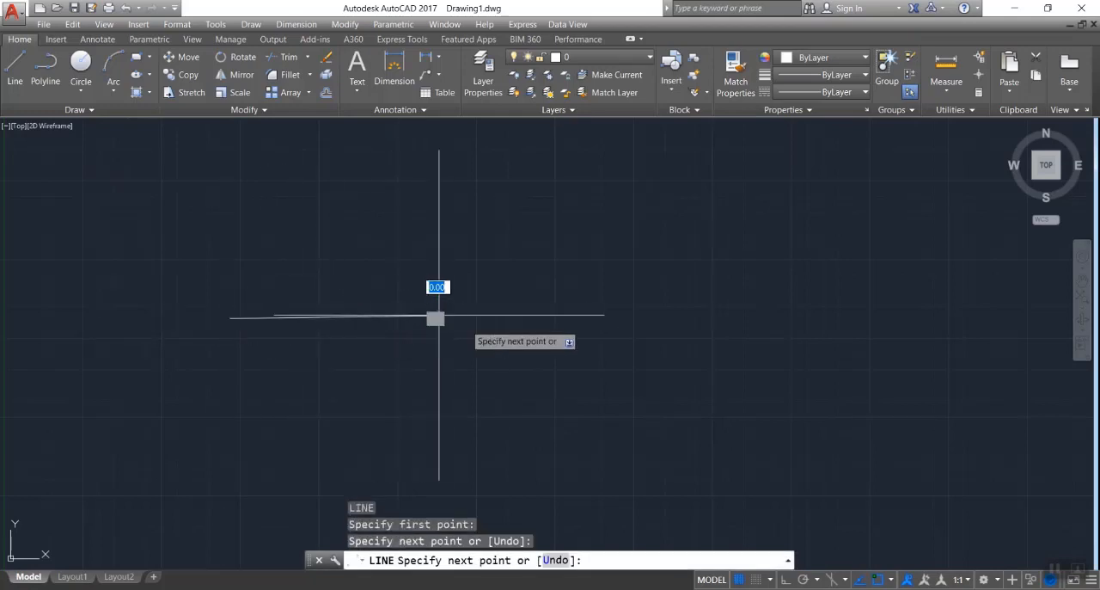
key("Return")
key("Return")
left_click(573, 316)
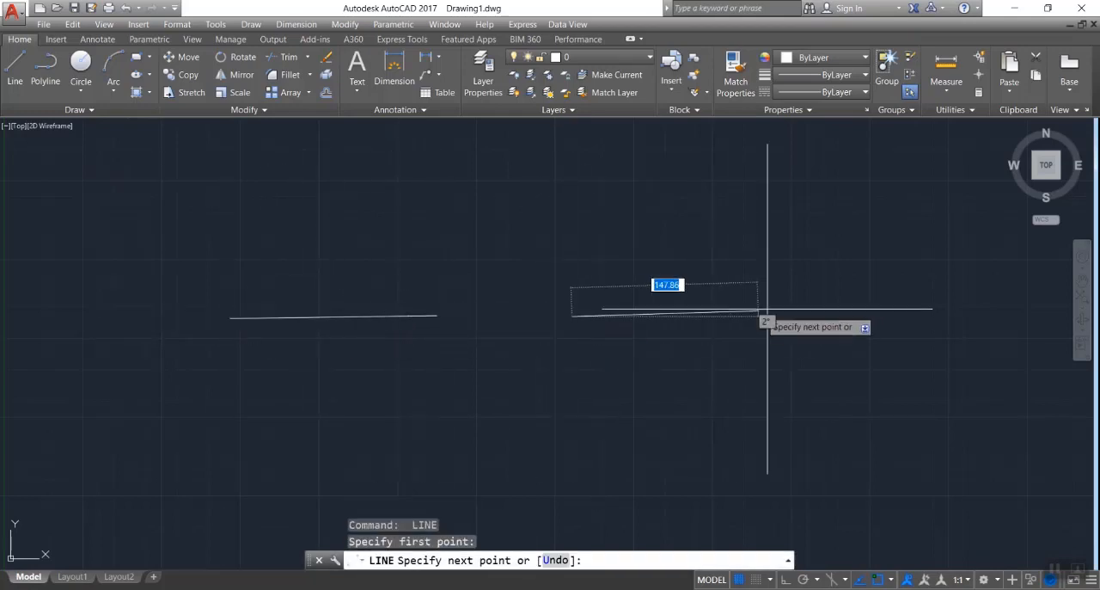
left_click(787, 315)
key("Escape")
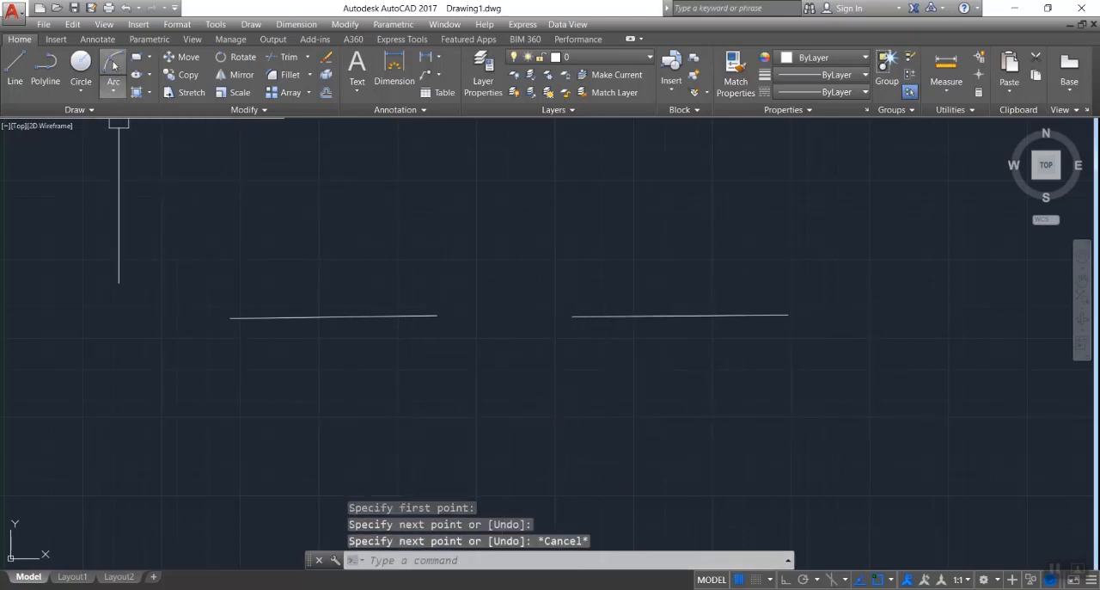
- Draw a three-point arc bulging upward across the gap between the lines' inner ends, and delete it
type("a")
key("Return")
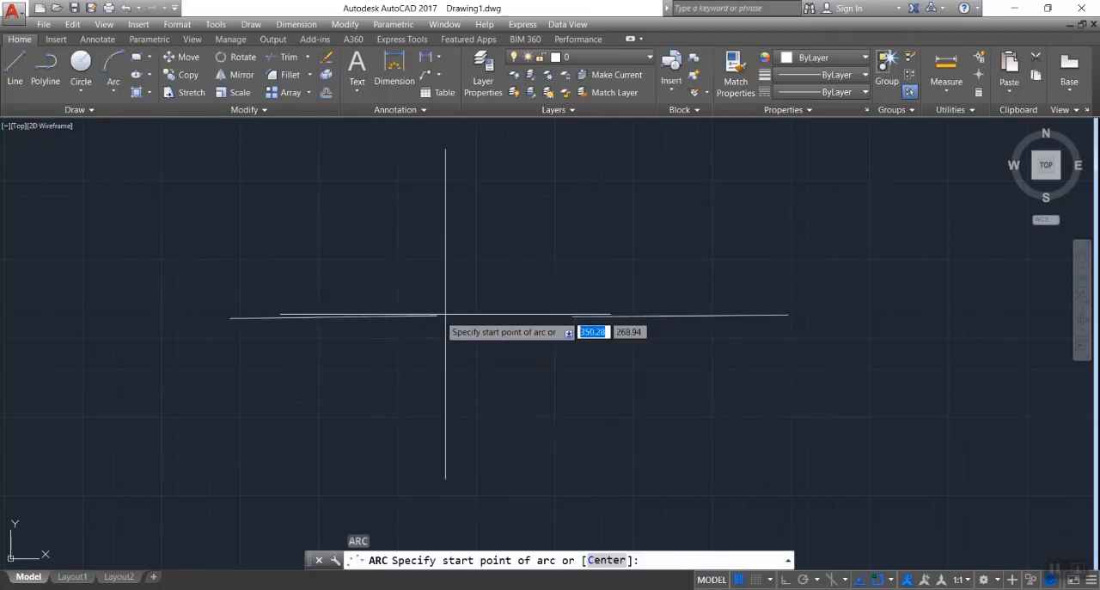
left_click(438, 315)
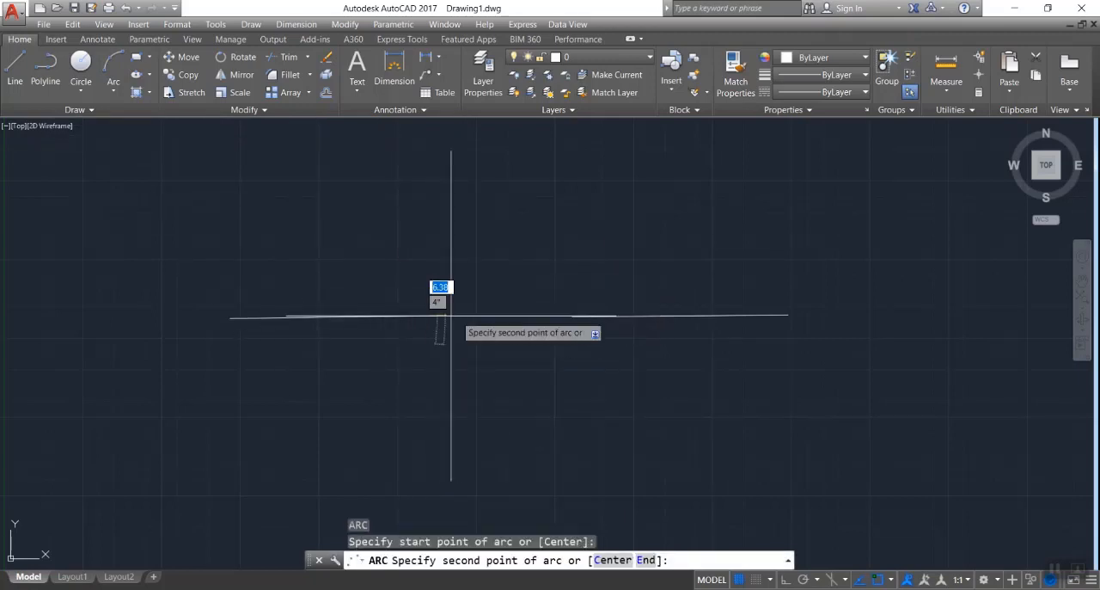
left_click(506, 284)
left_click(572, 314)
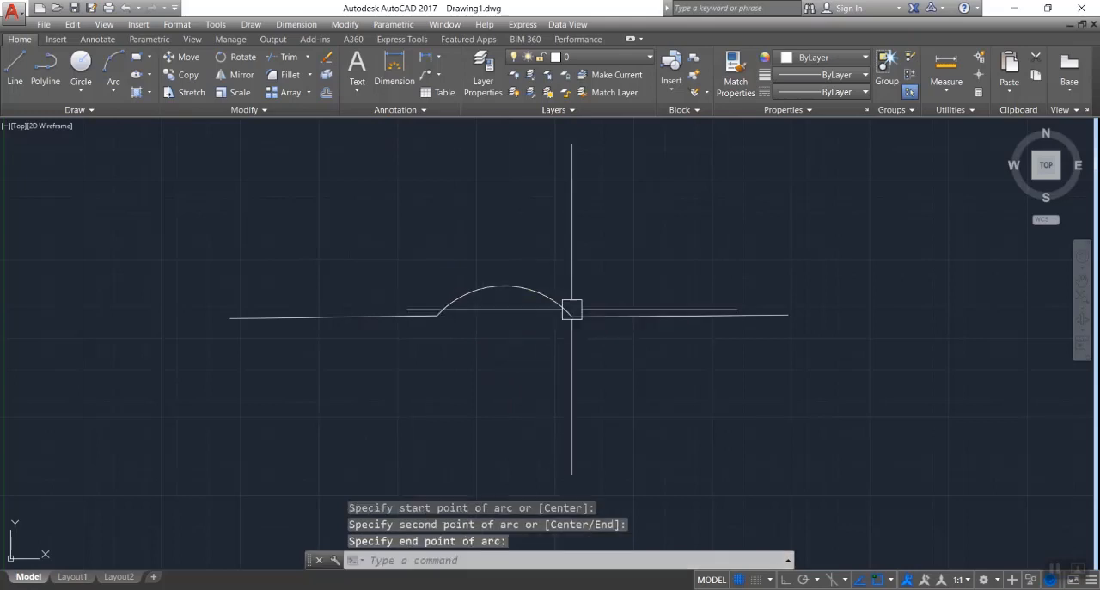
left_click(504, 285)
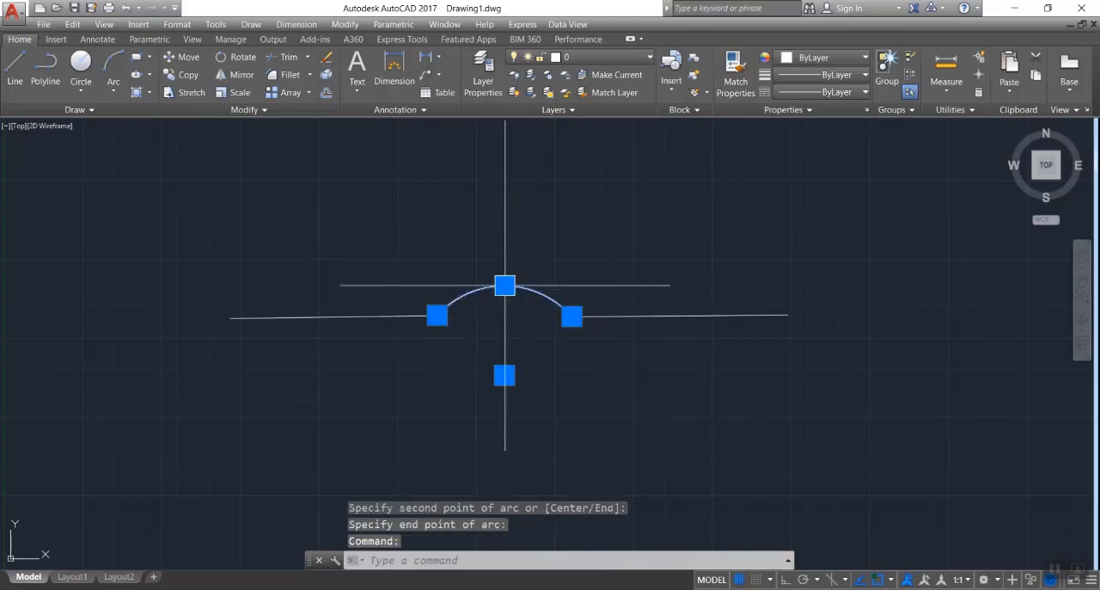
mouse_move(511, 290)
key("Delete")
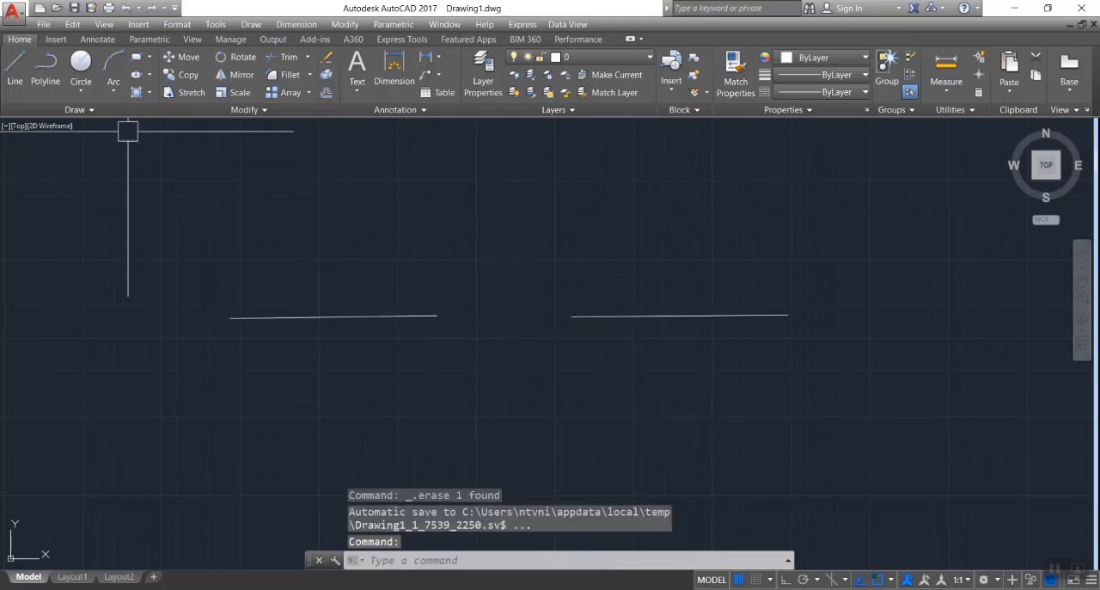
- Draw a Start, Center, End arc from the left line's inner end toward the right line, centered above the gap, and delete it
left_click(113, 88)
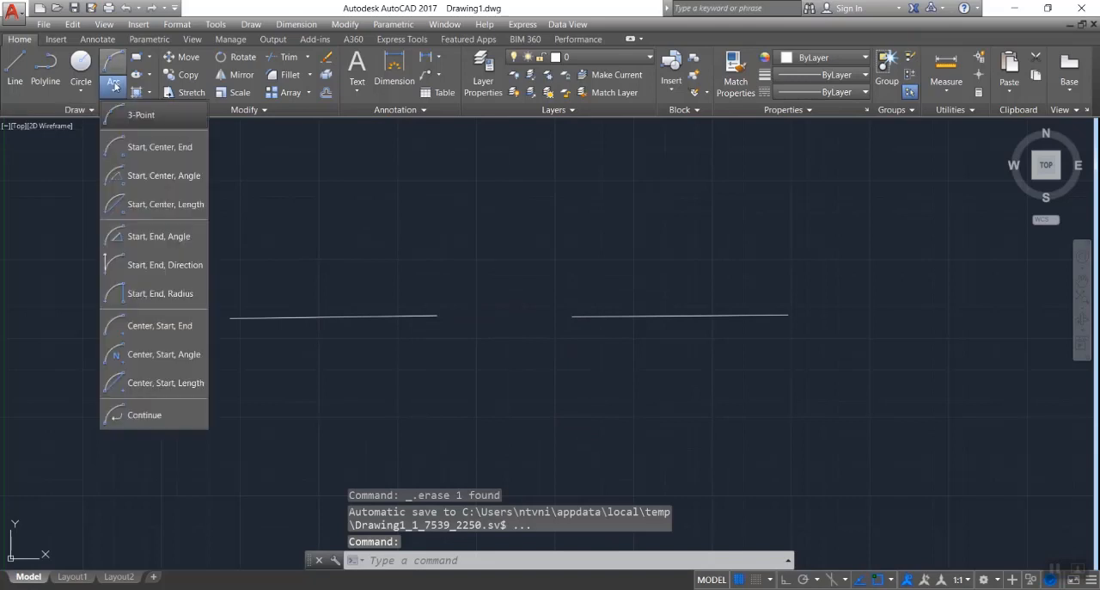
left_click(157, 148)
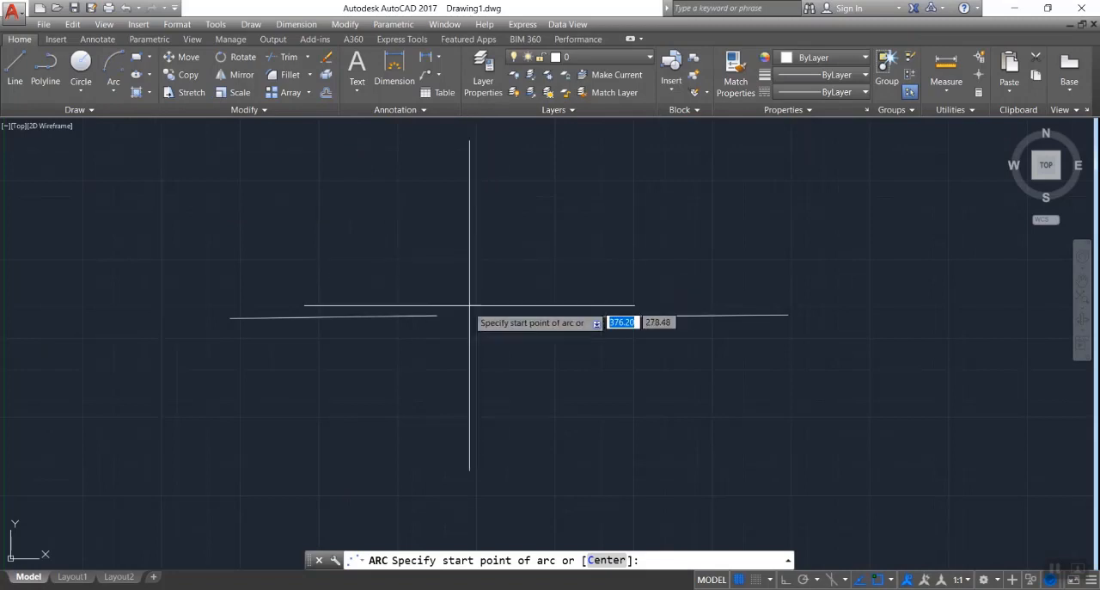
left_click(436, 316)
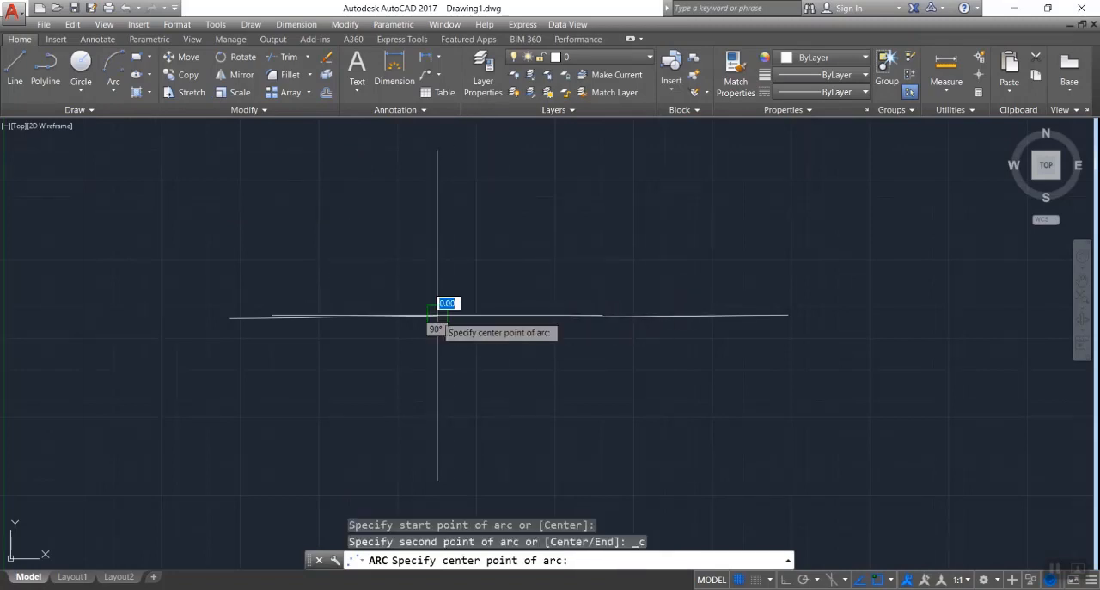
left_click(512, 275)
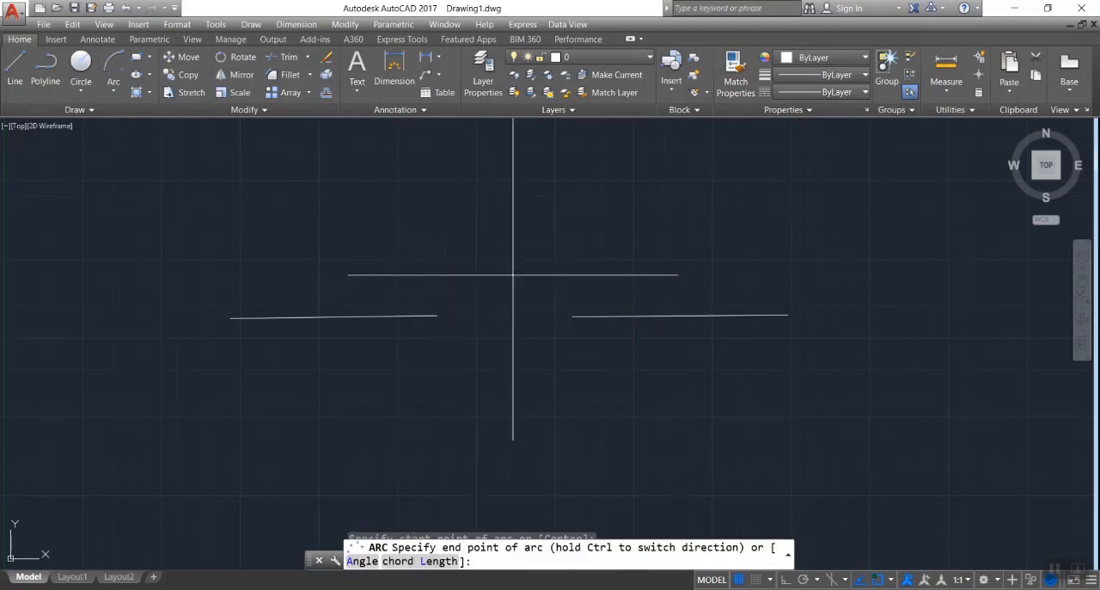
left_click(573, 315)
key("Escape")
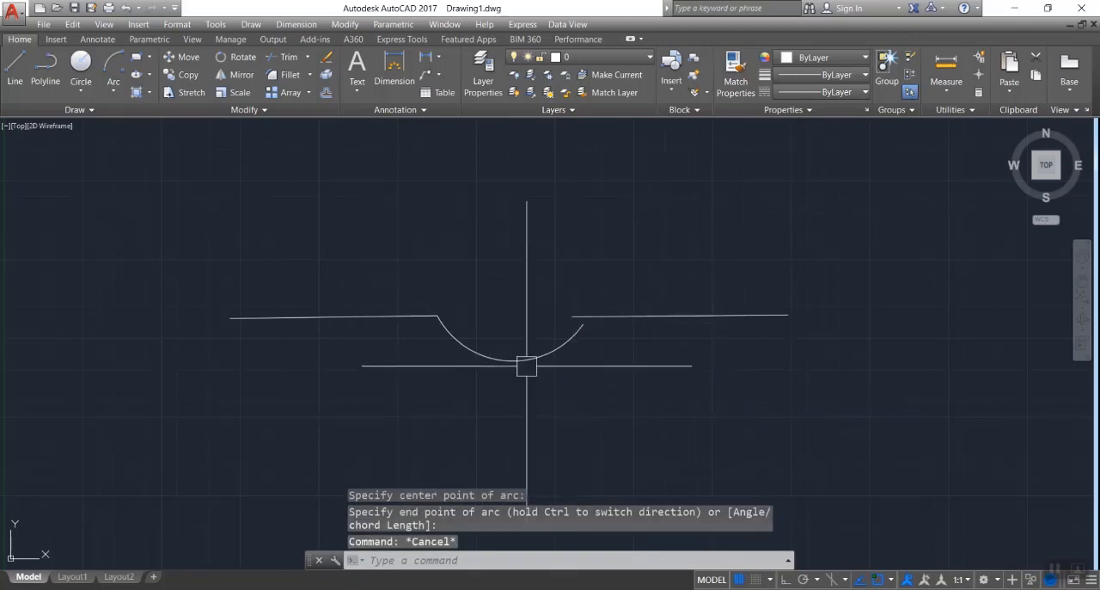
left_click(510, 361)
key("Delete")
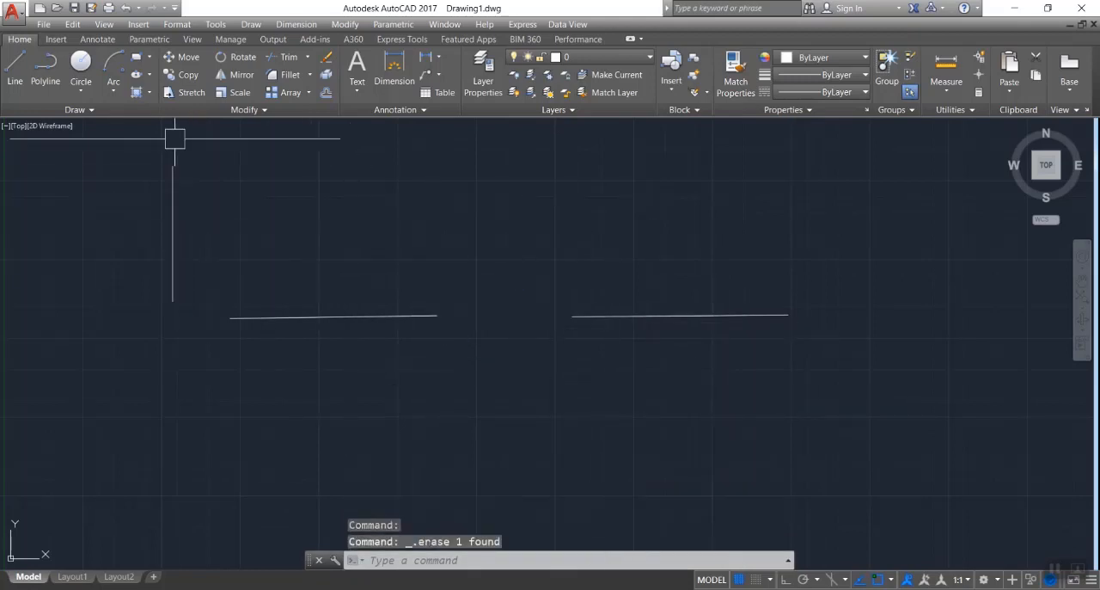
- Draw a Start, Center, End semicircle below the left line, joining its two ends and centered on its midpoint, and delete it
left_click(113, 64)
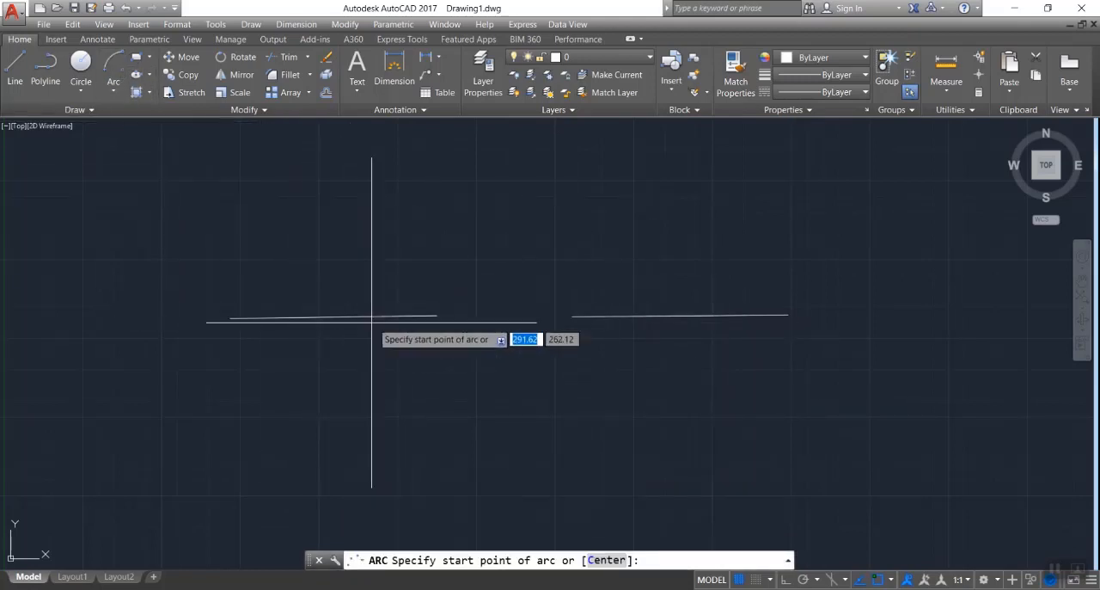
left_click(230, 317)
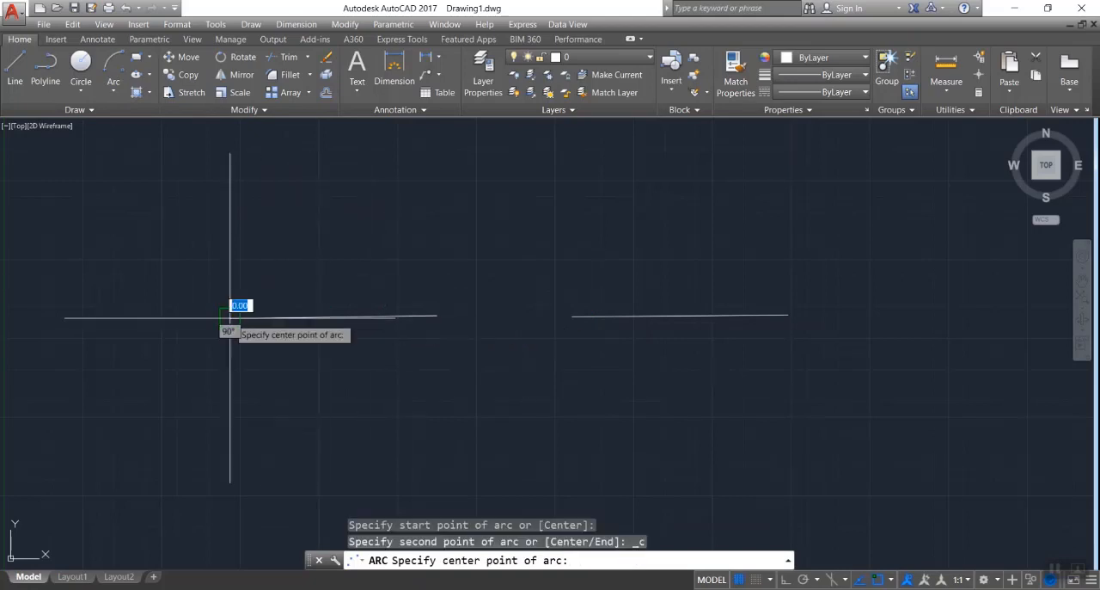
left_click(333, 318)
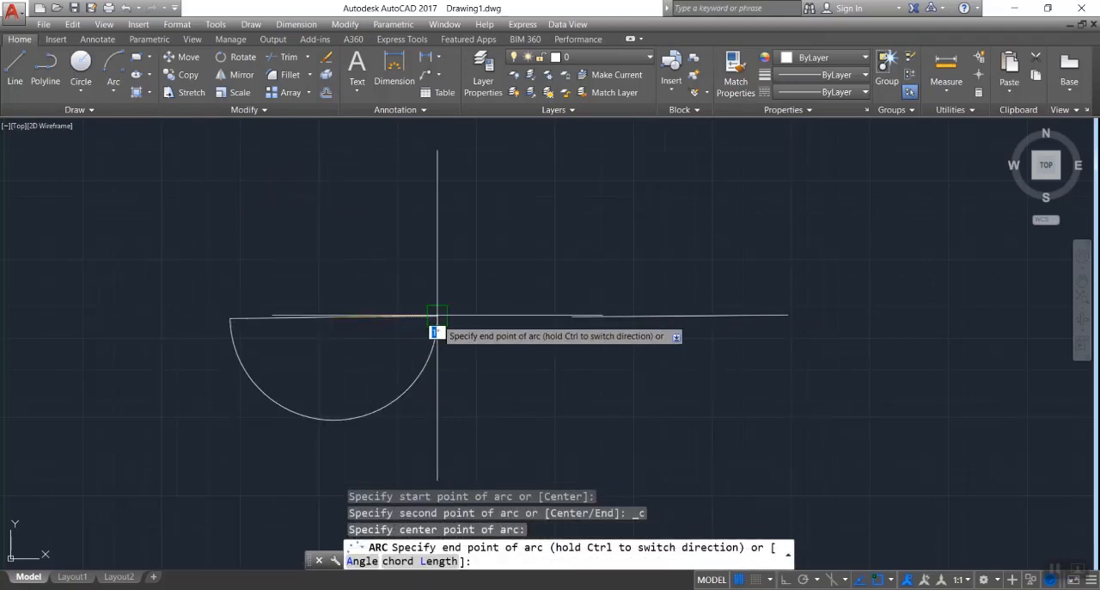
left_click(437, 318)
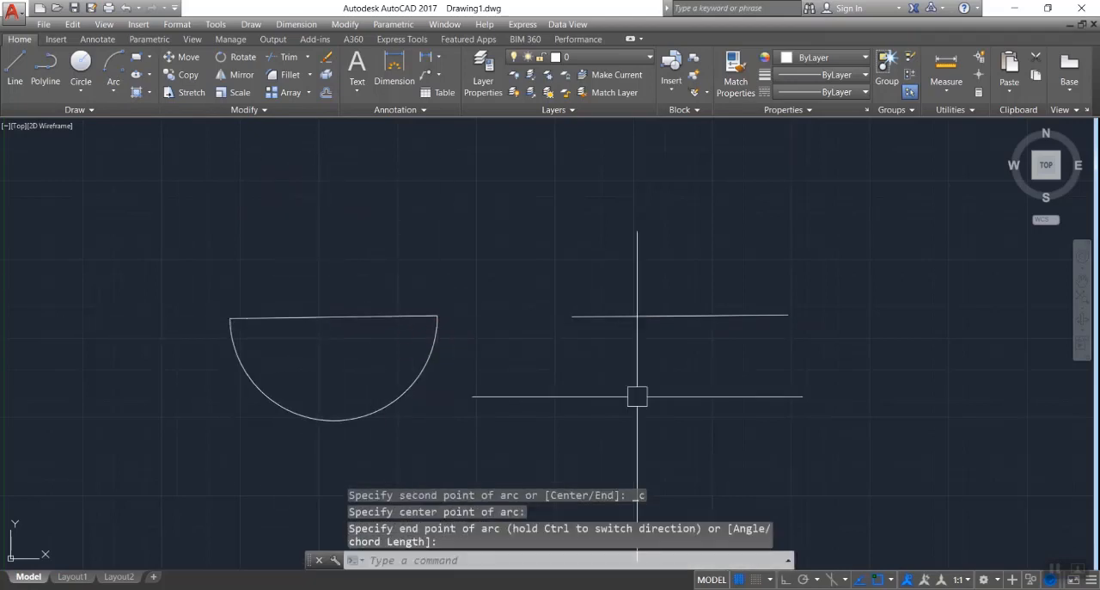
left_click(402, 397)
key("Delete")
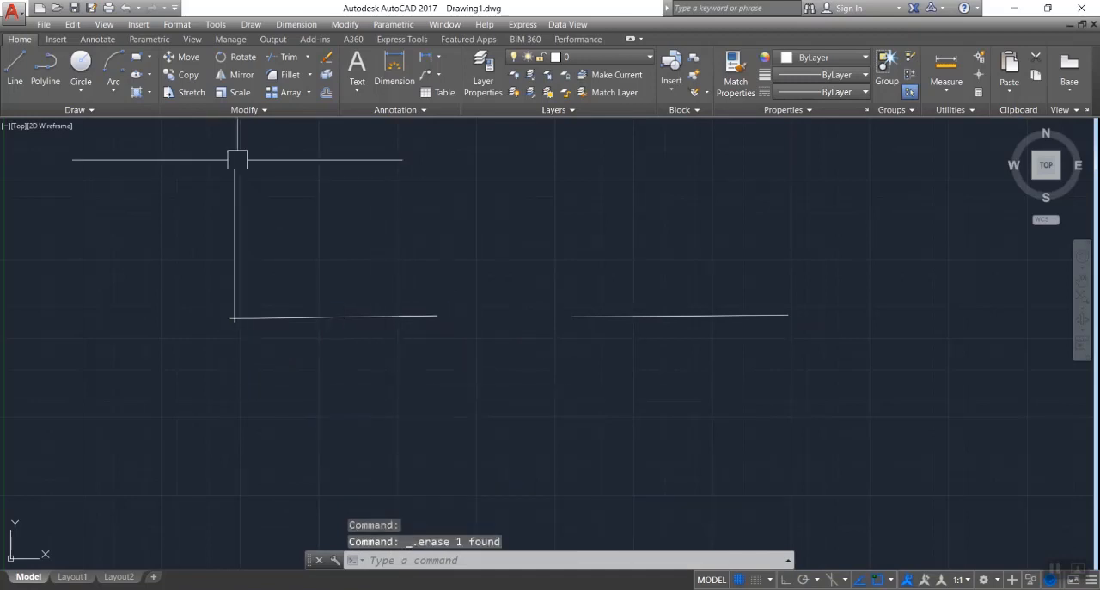
- Draw a Start, Center, Angle arc from the left line's outer end, centered on its midpoint with a 140° included angle, and delete it
left_click(115, 90)
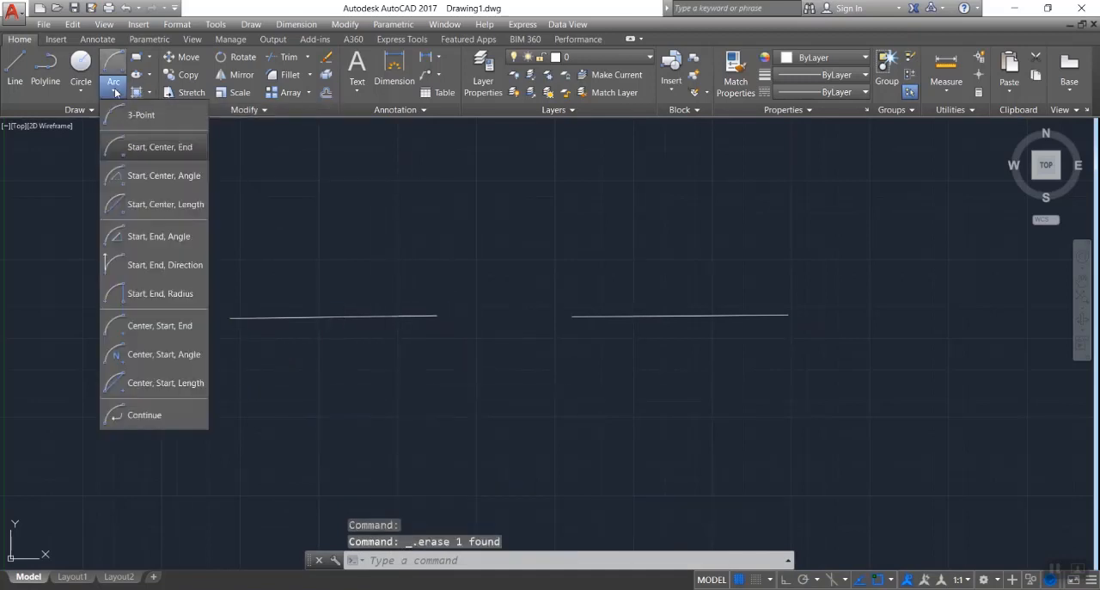
left_click(148, 176)
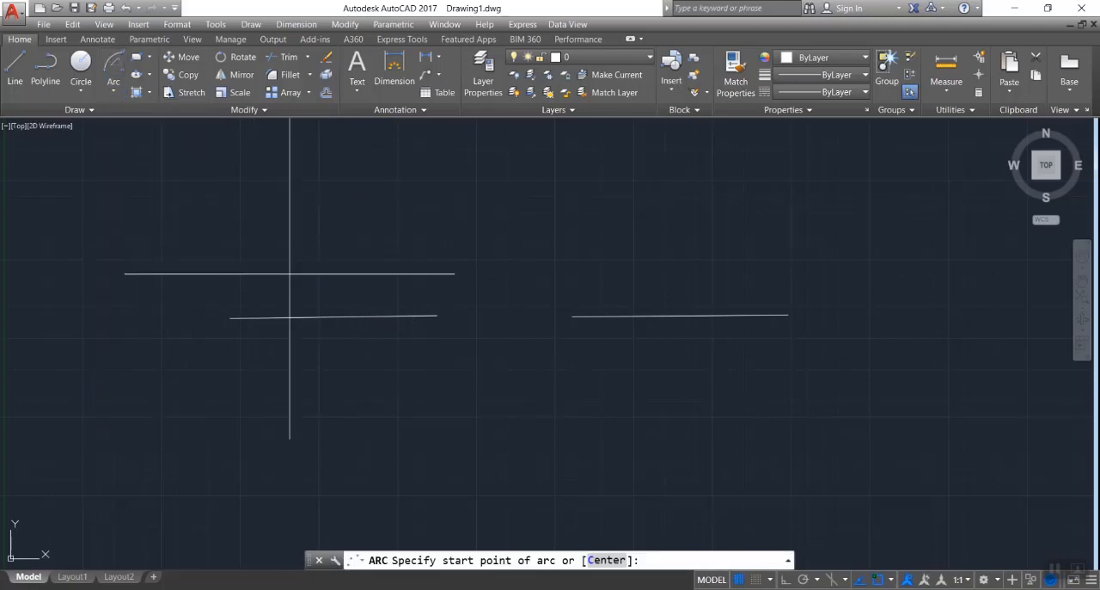
left_click(230, 318)
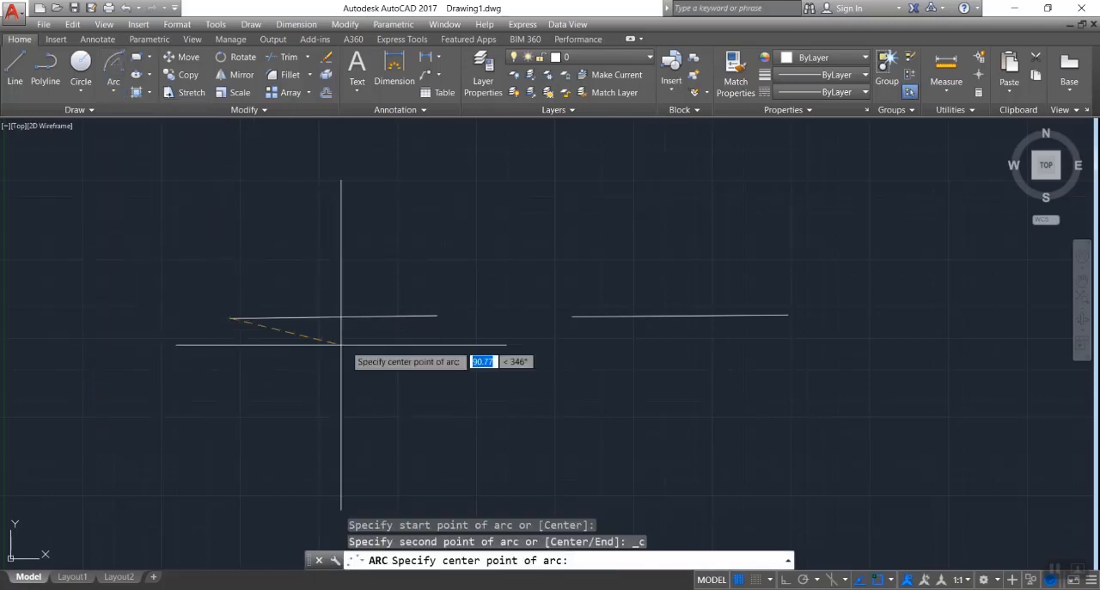
left_click(334, 316)
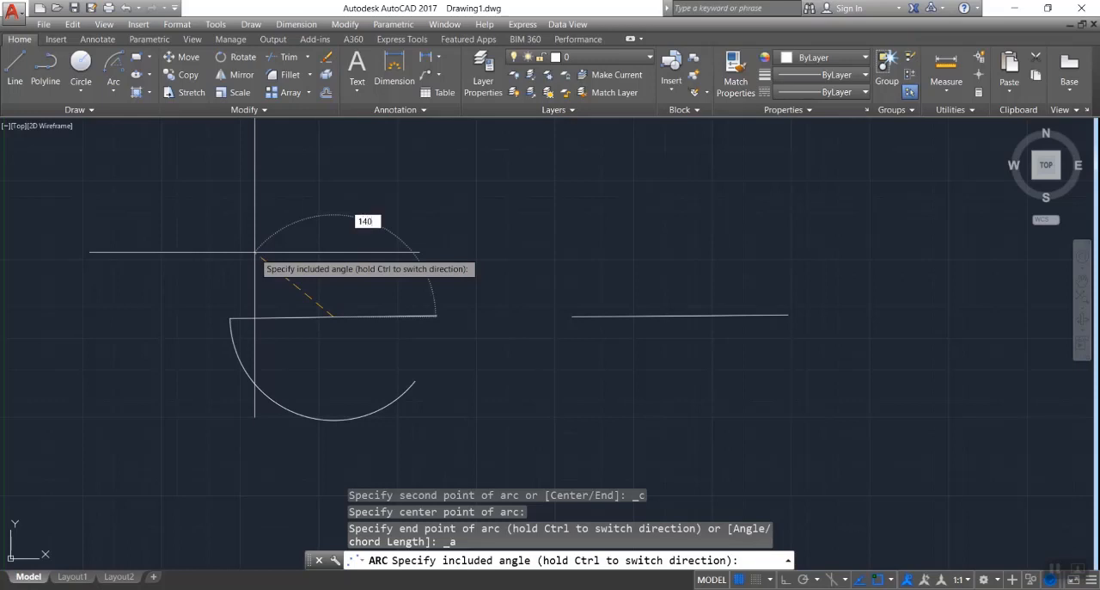
key("Return")
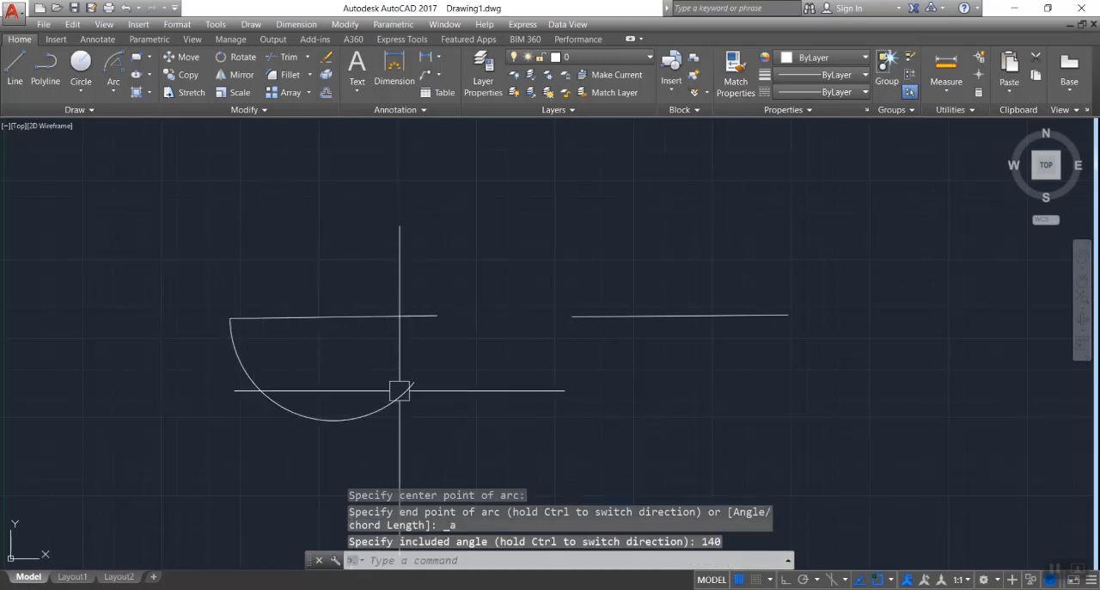
left_click(261, 393)
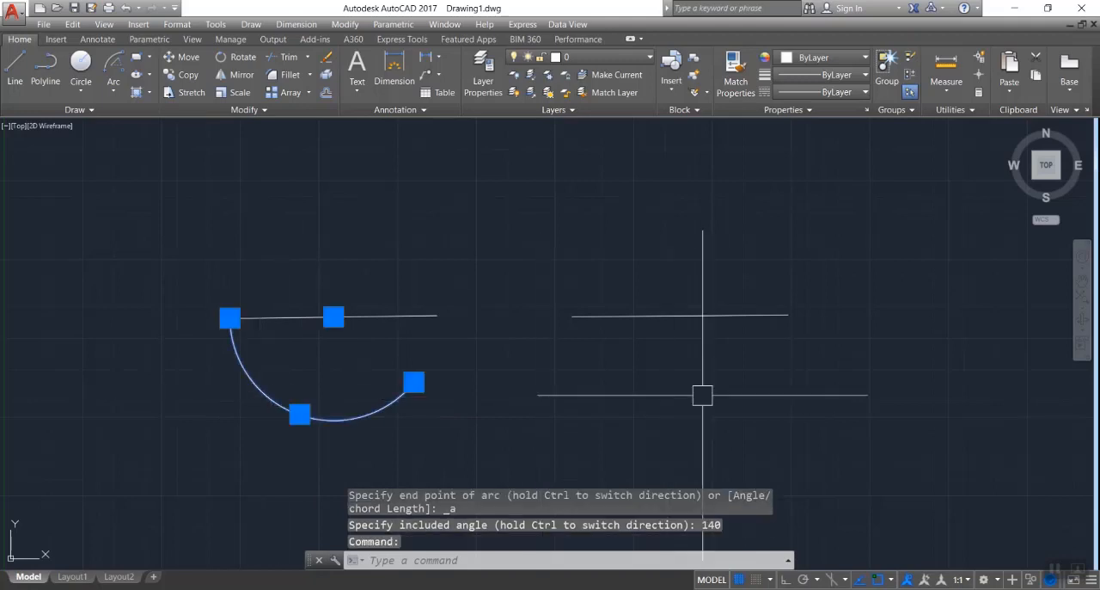
key("Delete")
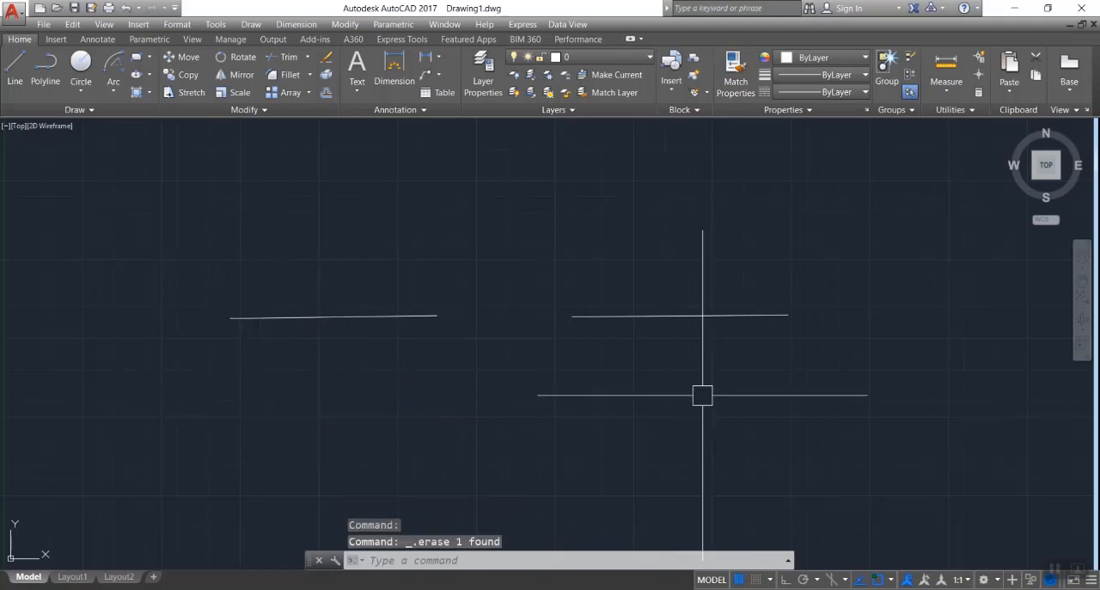
- Draw a Start, Center, Length arc from the left line's inner end, centered in the gap with a chord length of 80, and delete it
left_click(114, 90)
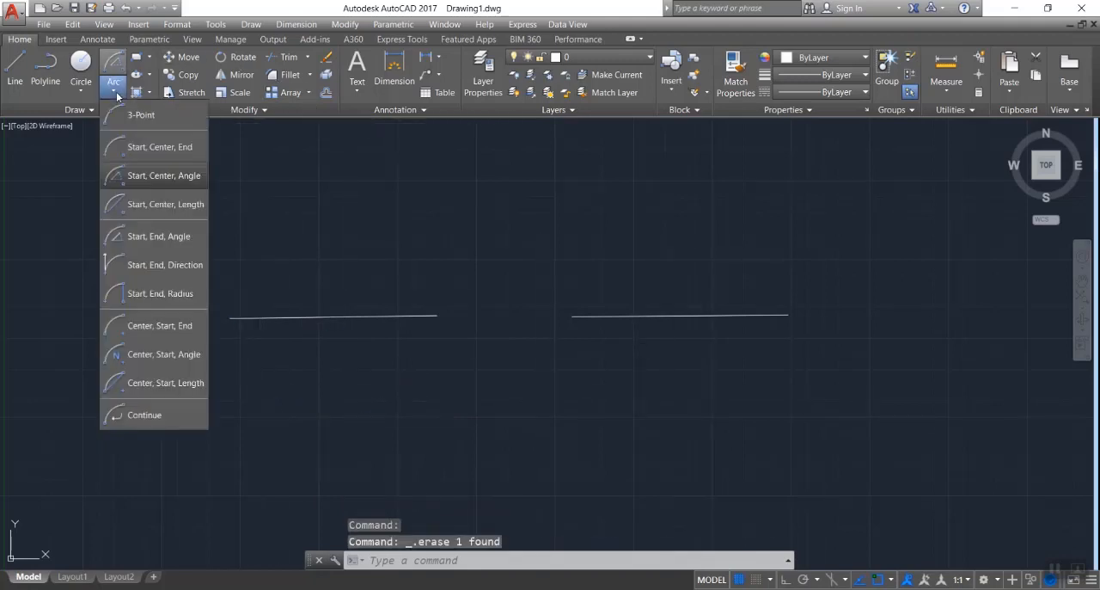
left_click(133, 213)
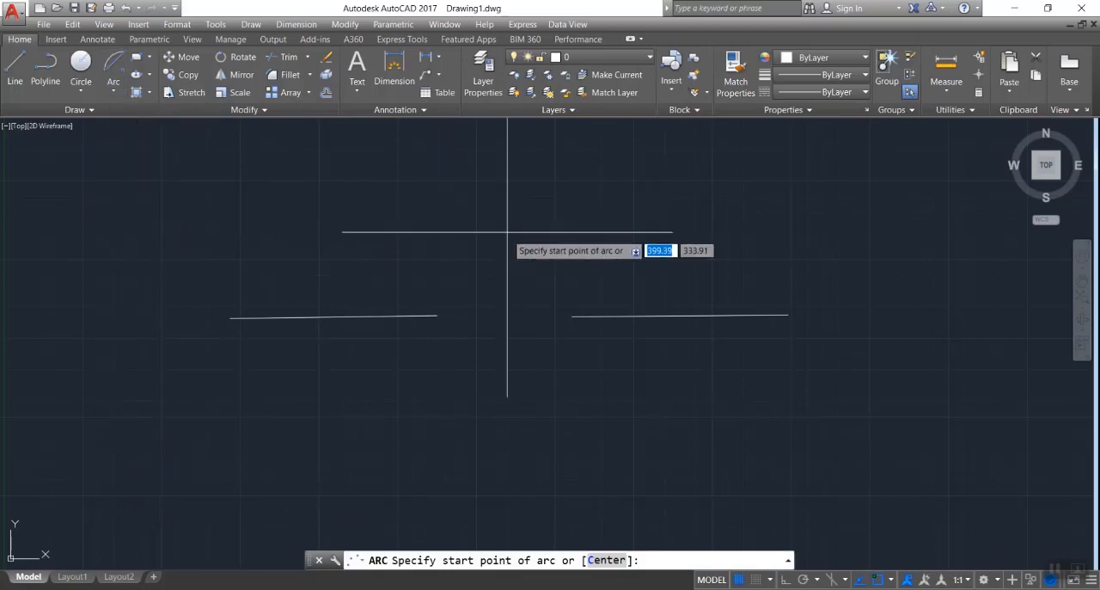
left_click(436, 315)
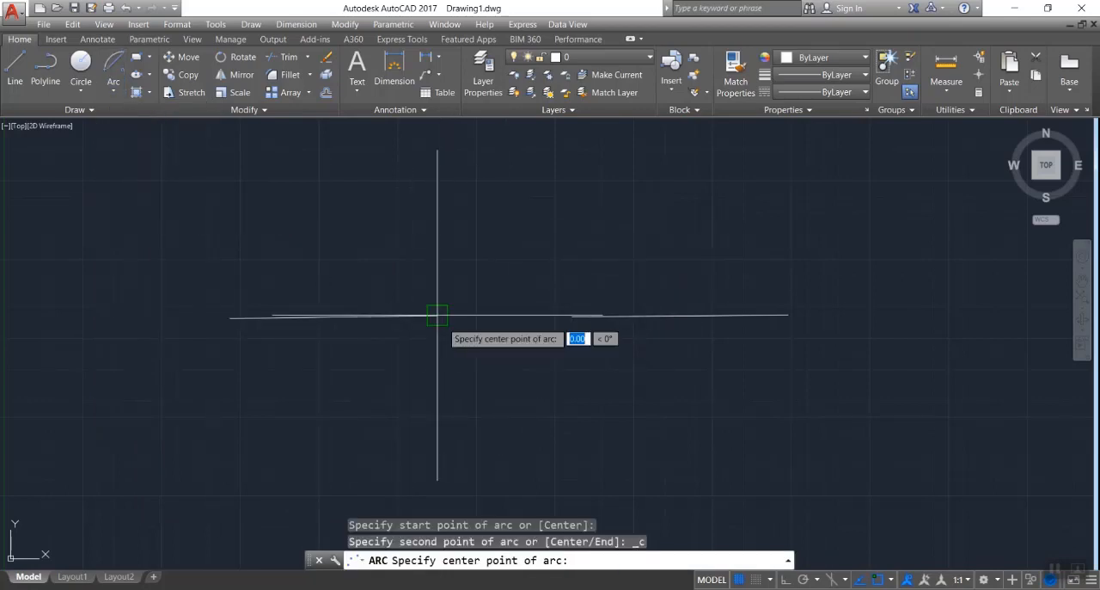
left_click(515, 316)
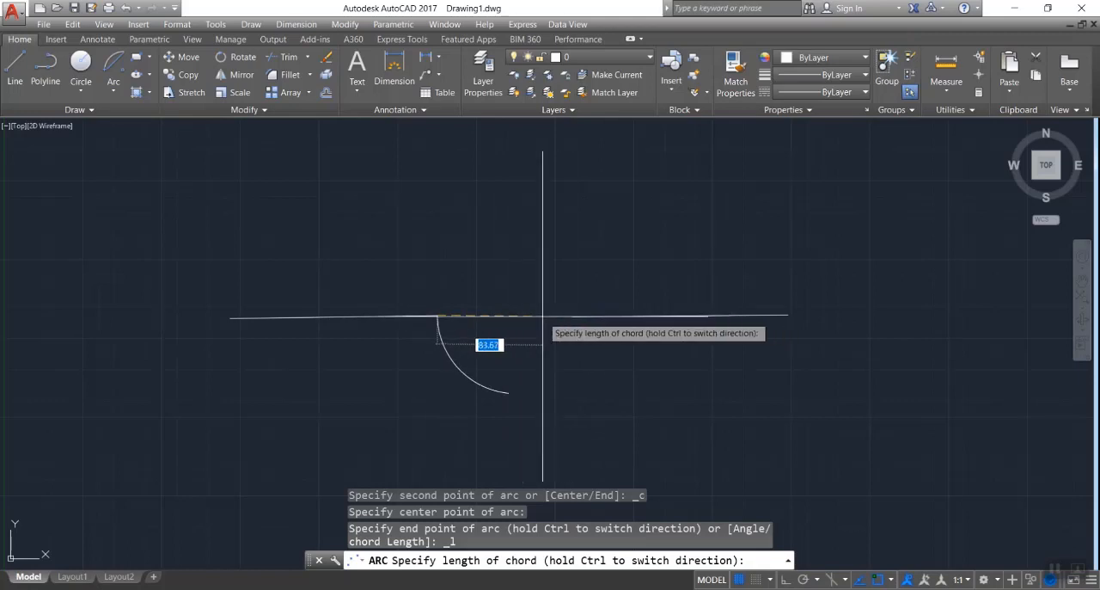
key("Return")
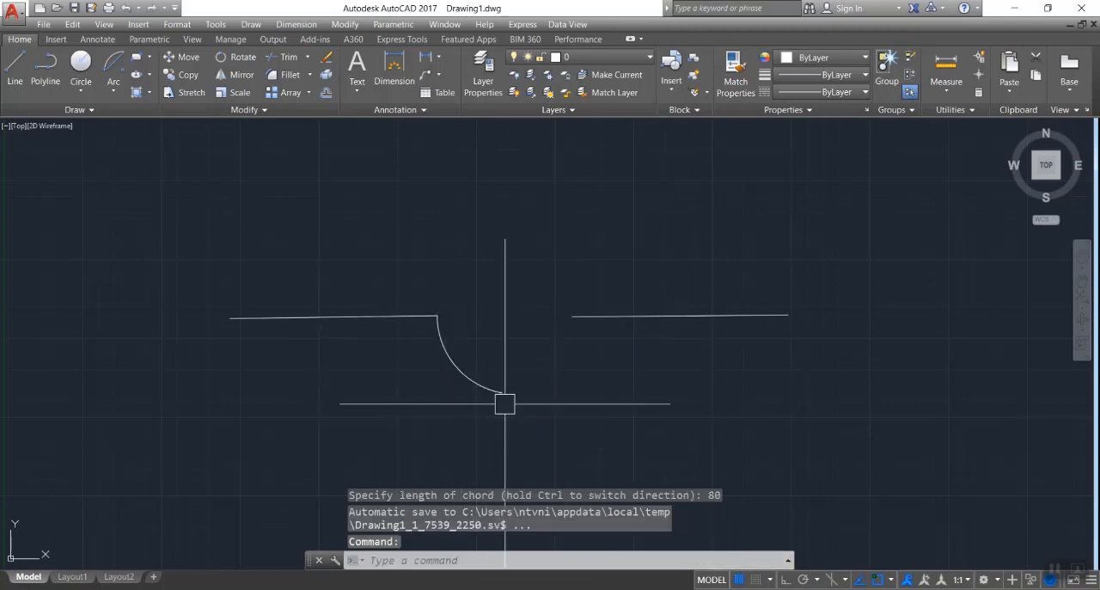
left_click(485, 386)
key("Delete")
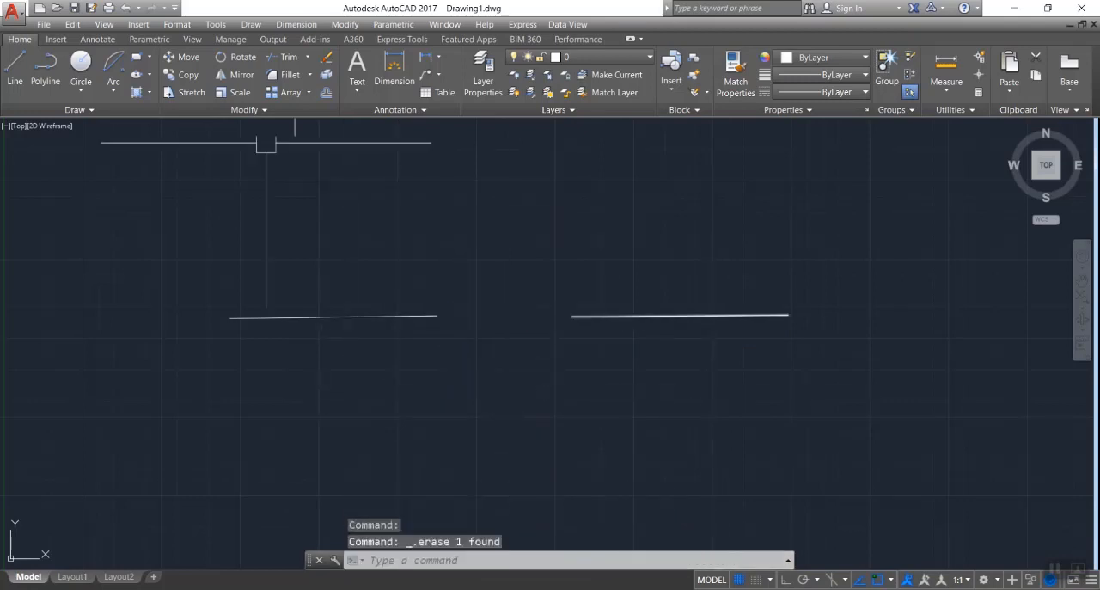
- Draw a Start, End, Angle arc between the two lines' inner ends with an included angle of about 45°, and delete it
left_click(119, 87)
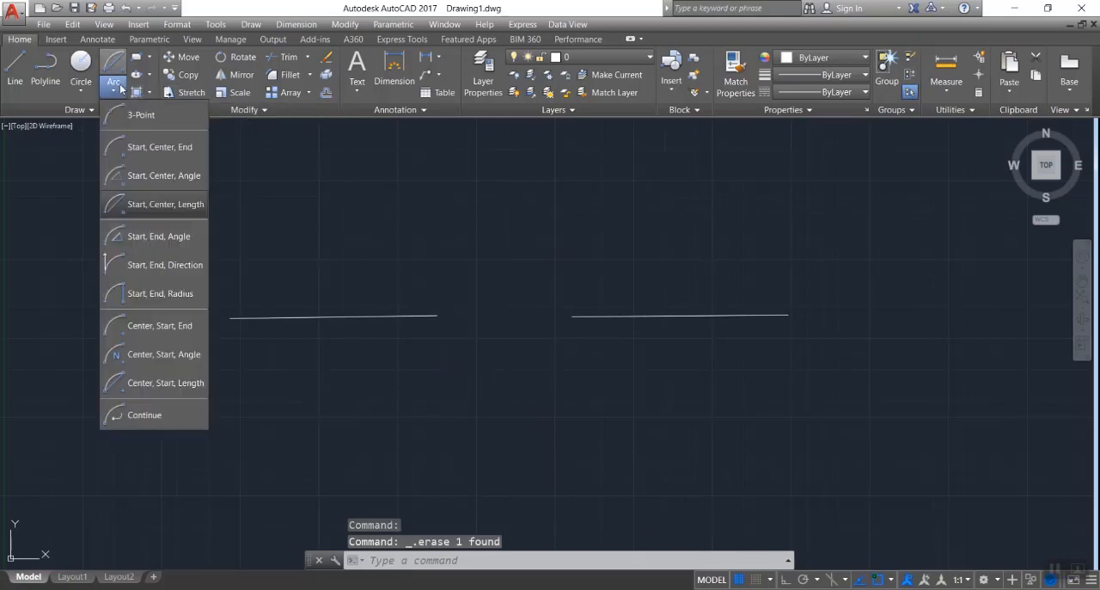
left_click(145, 237)
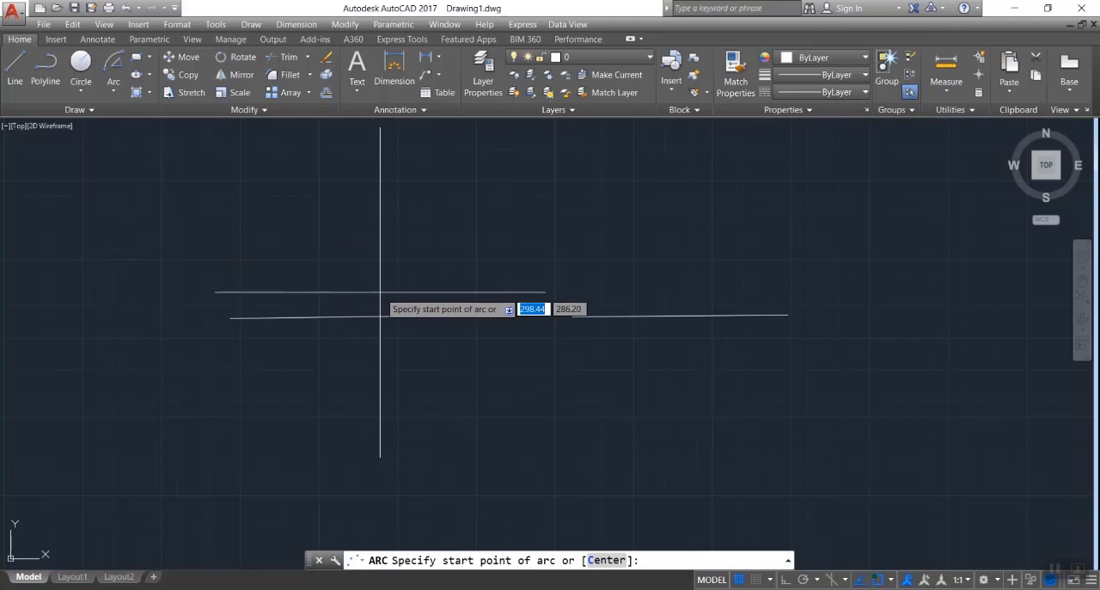
left_click(437, 316)
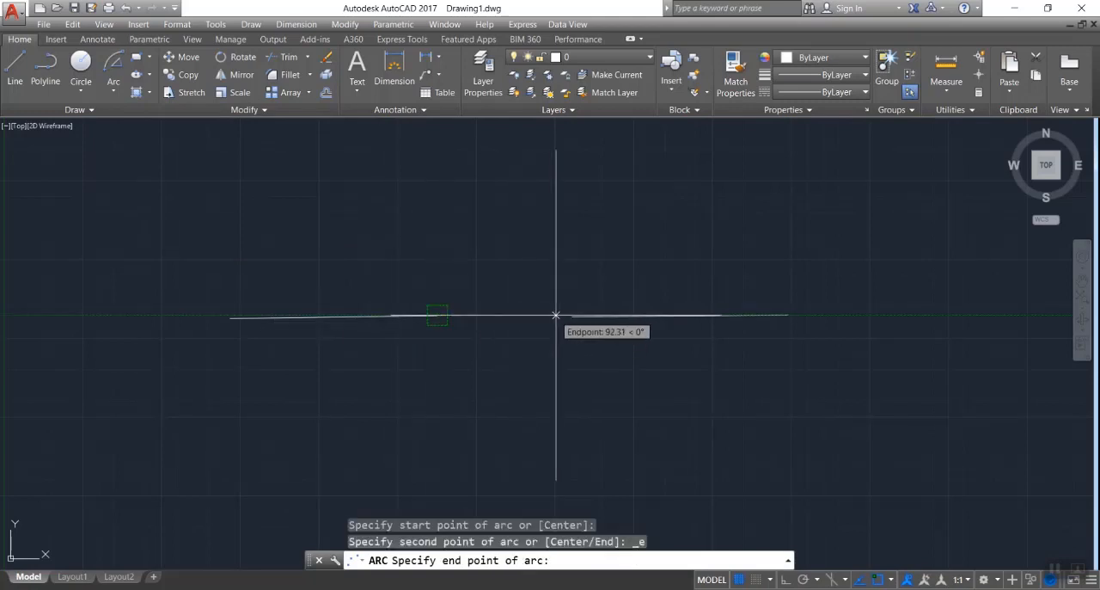
left_click(572, 315)
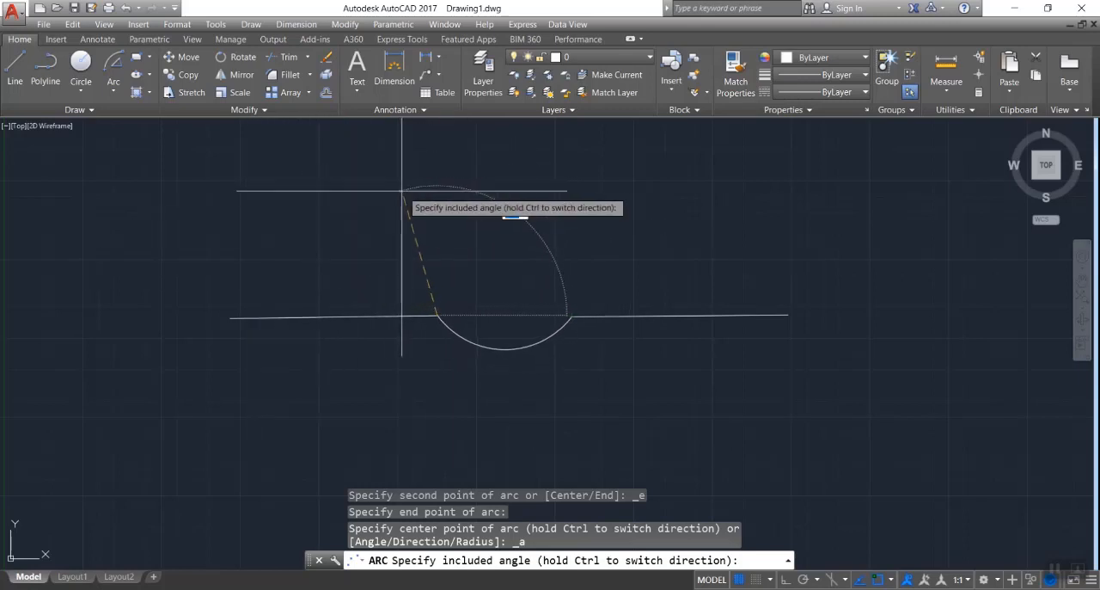
left_click(521, 230)
left_click(515, 328)
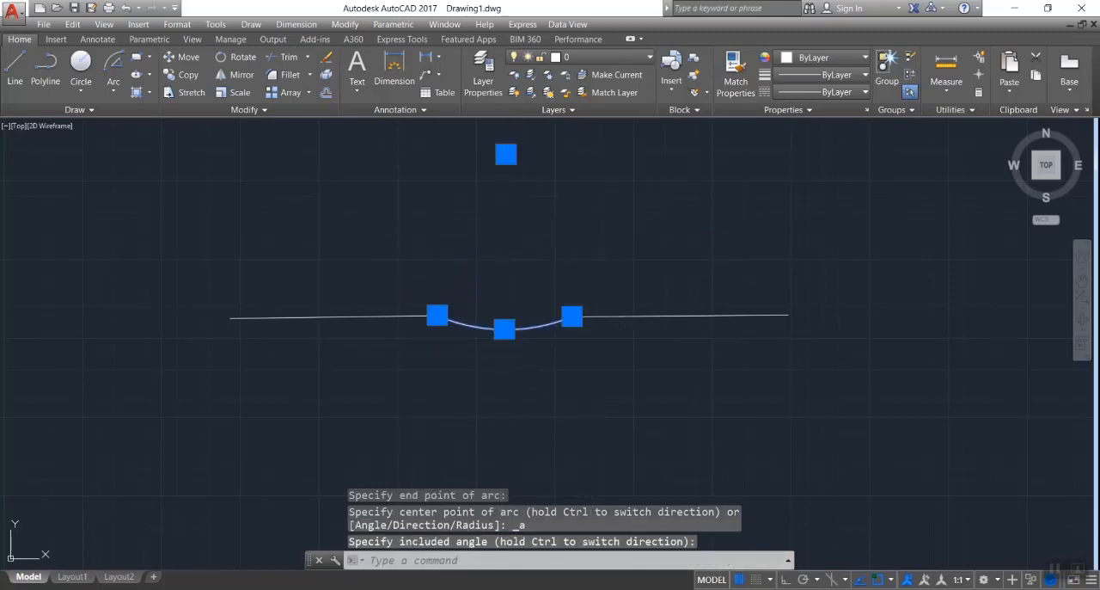
key("Delete")
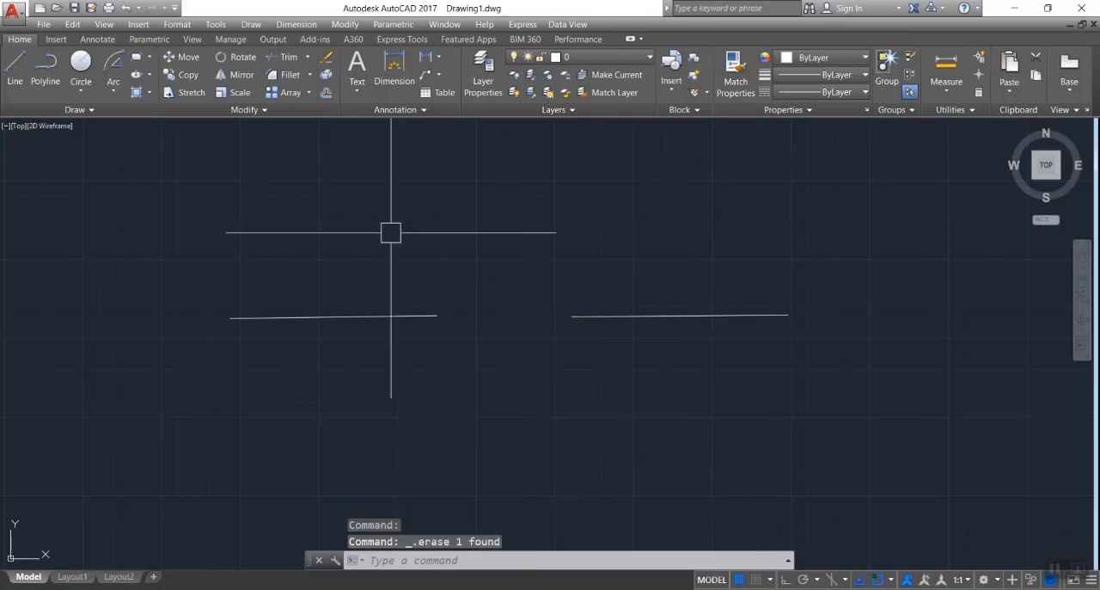
- Preview a Start, End, Direction arc joining the two lines' inner ends and bulging above the gap, and cancel it
left_click(118, 89)
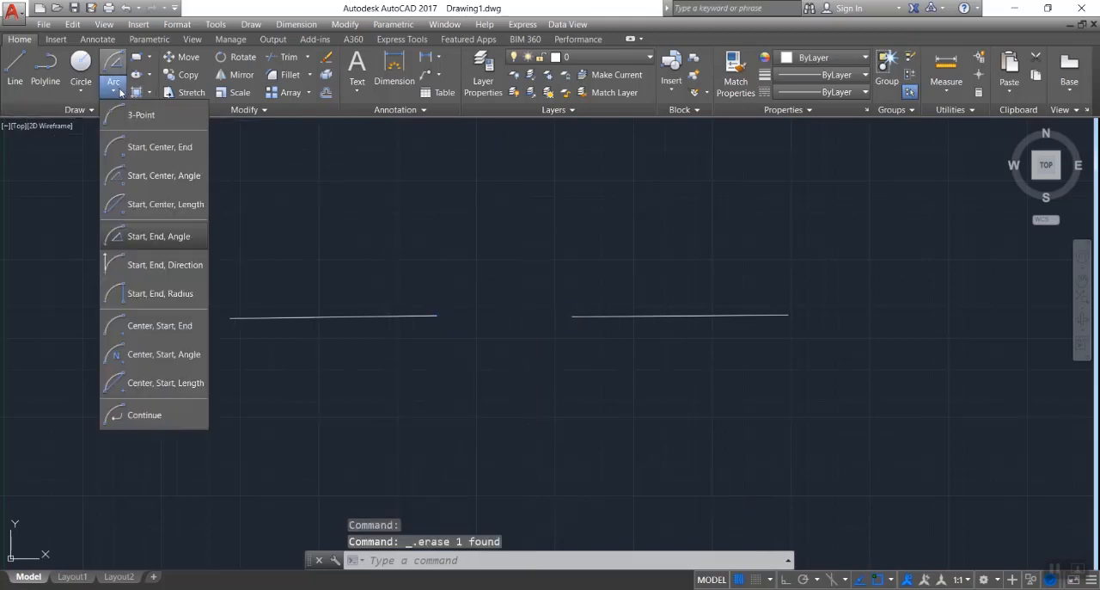
left_click(157, 270)
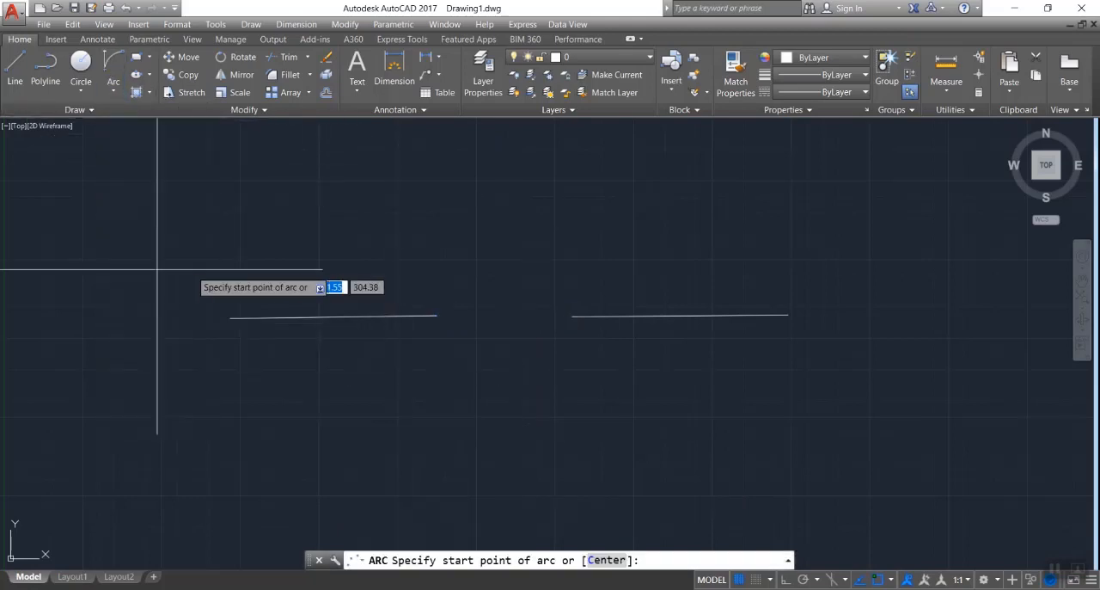
left_click(437, 315)
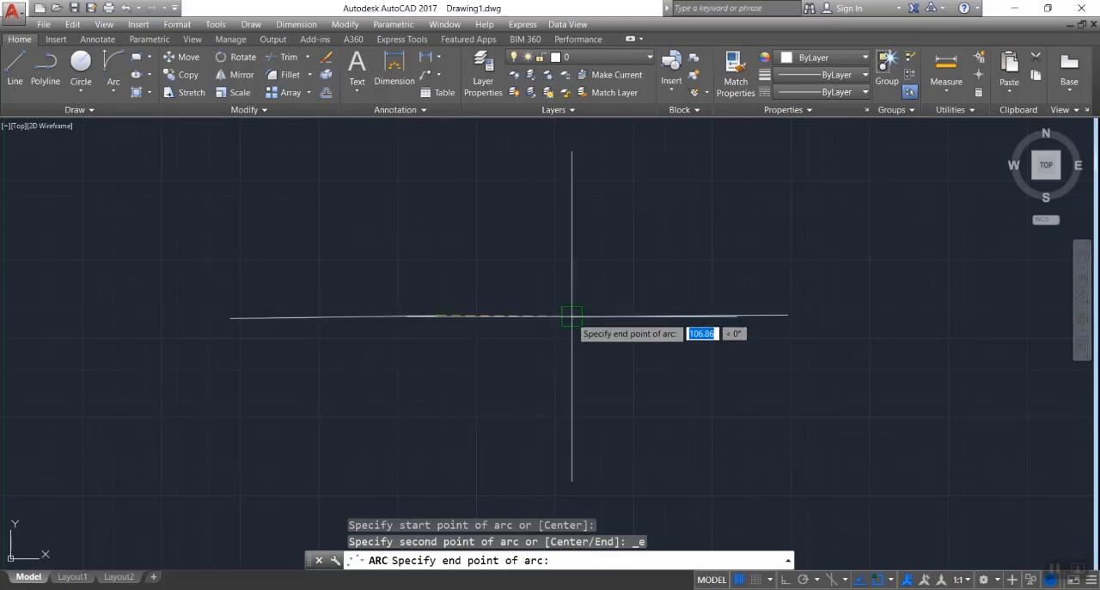
left_click(572, 315)
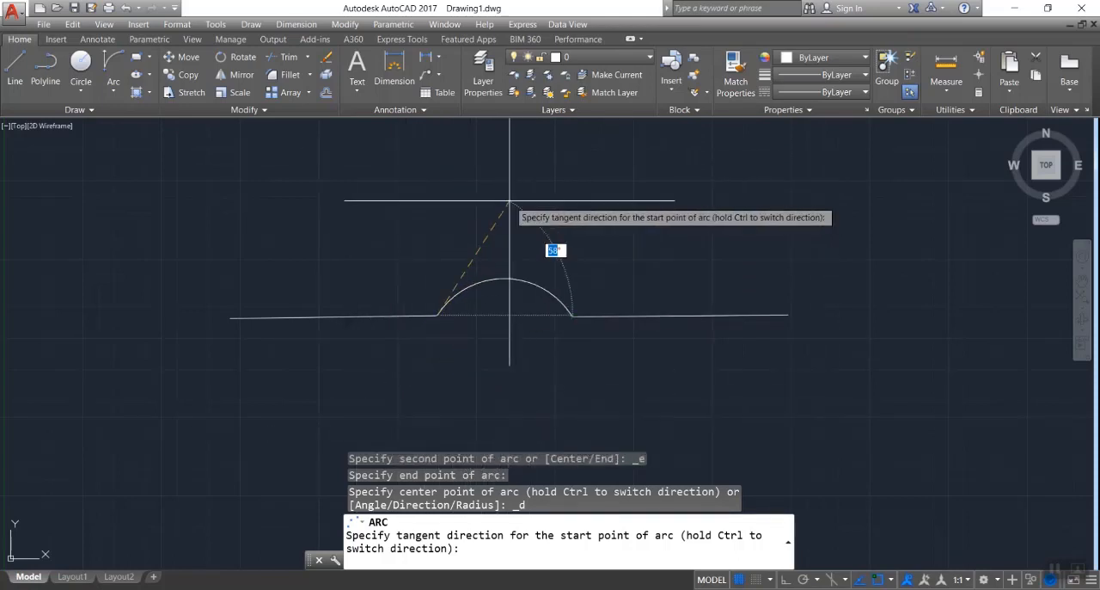
key("Escape")
- Try a Start, End, Radius arc from the left line's inner end to the right line's inner end, and cancel it
left_click(115, 86)
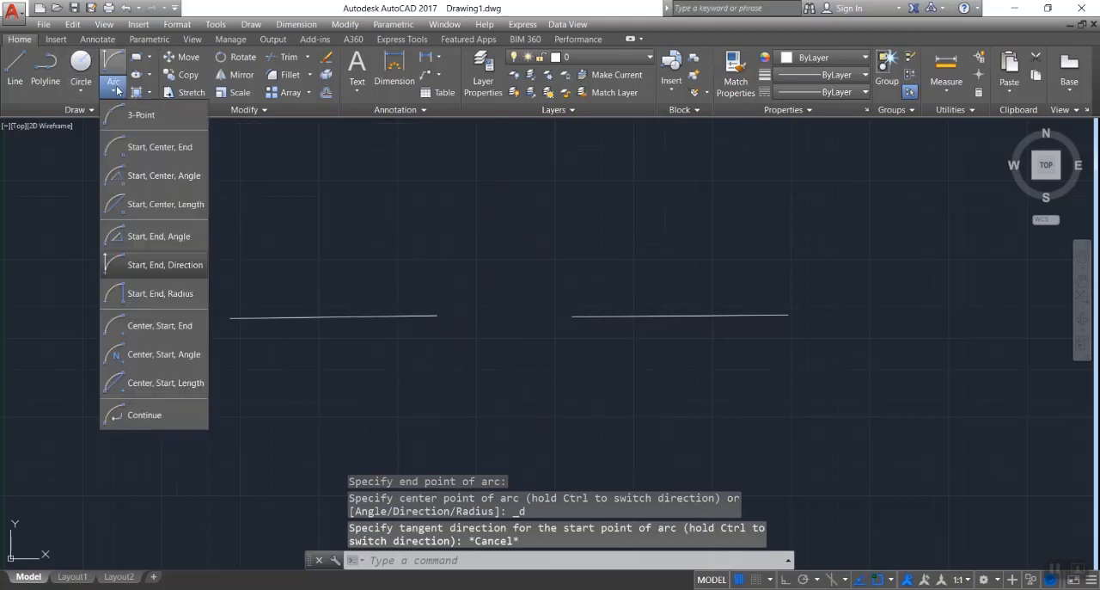
left_click(159, 298)
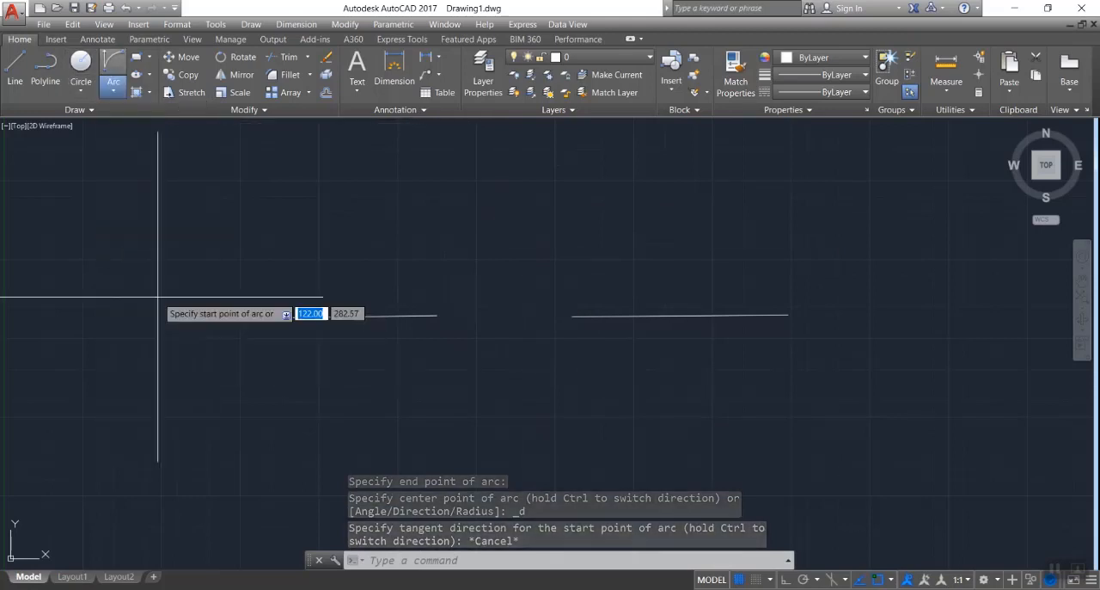
left_click(437, 316)
left_click(564, 315)
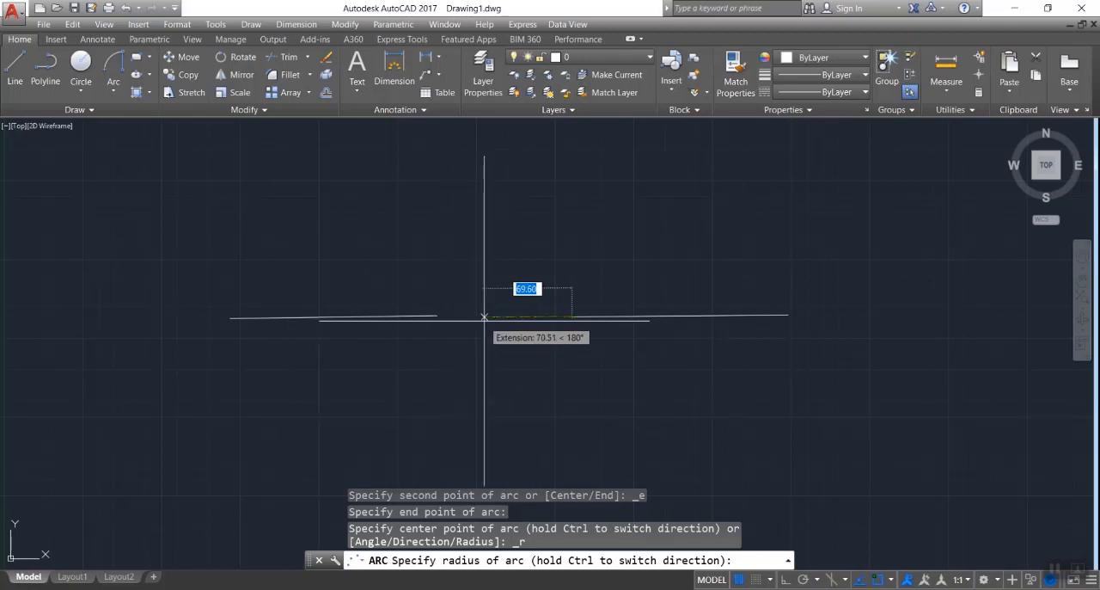
key("Escape")
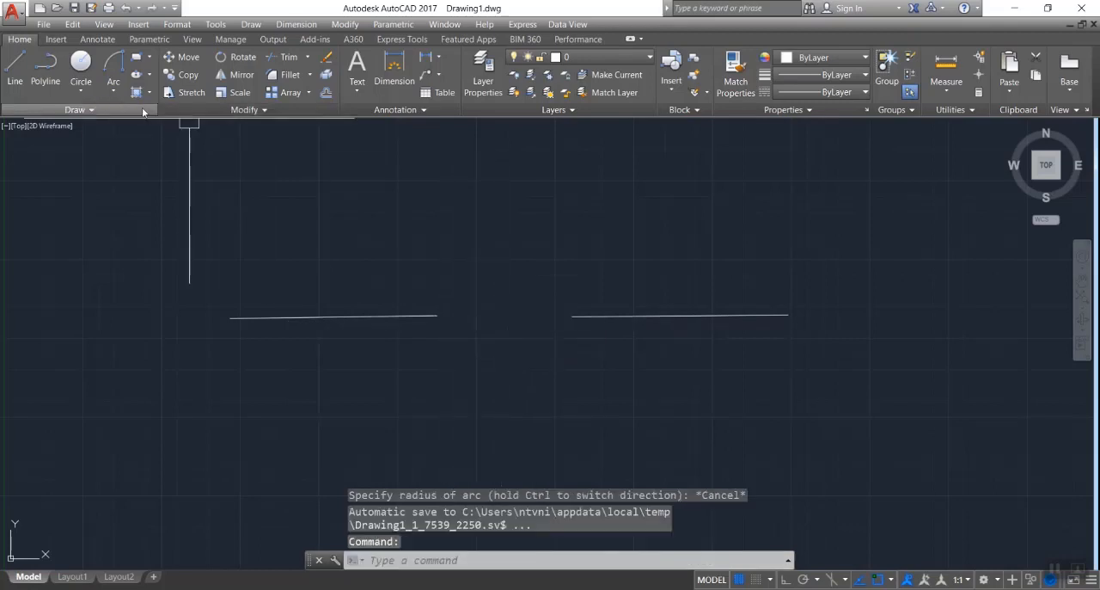
- Draw a Center, Start, End semicircle above the left line, centered on its midpoint and running from inner to outer end, and delete it
left_click(115, 93)
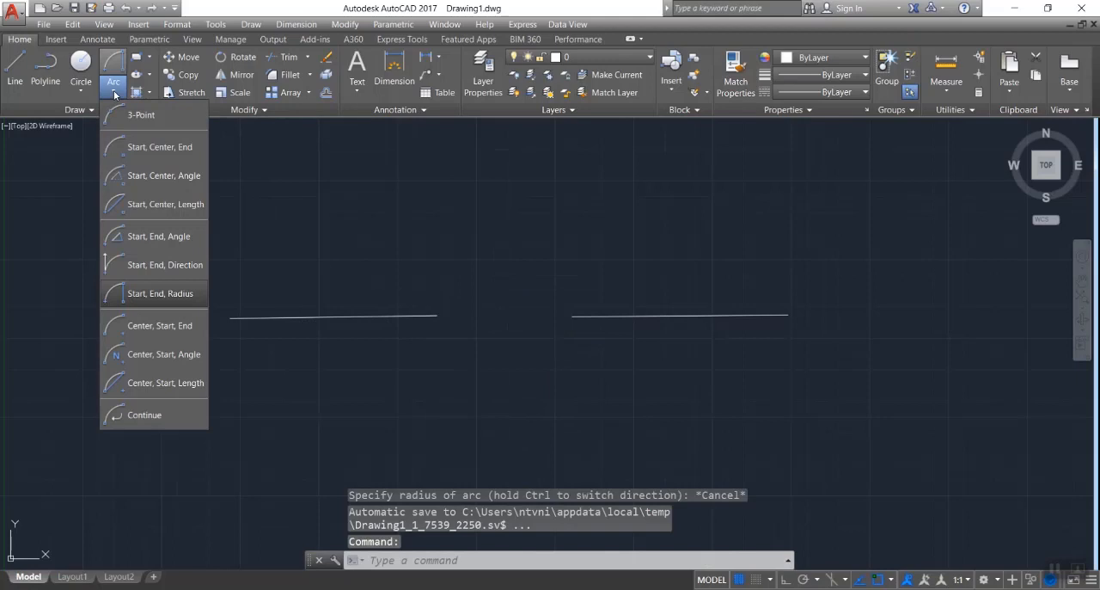
left_click(156, 332)
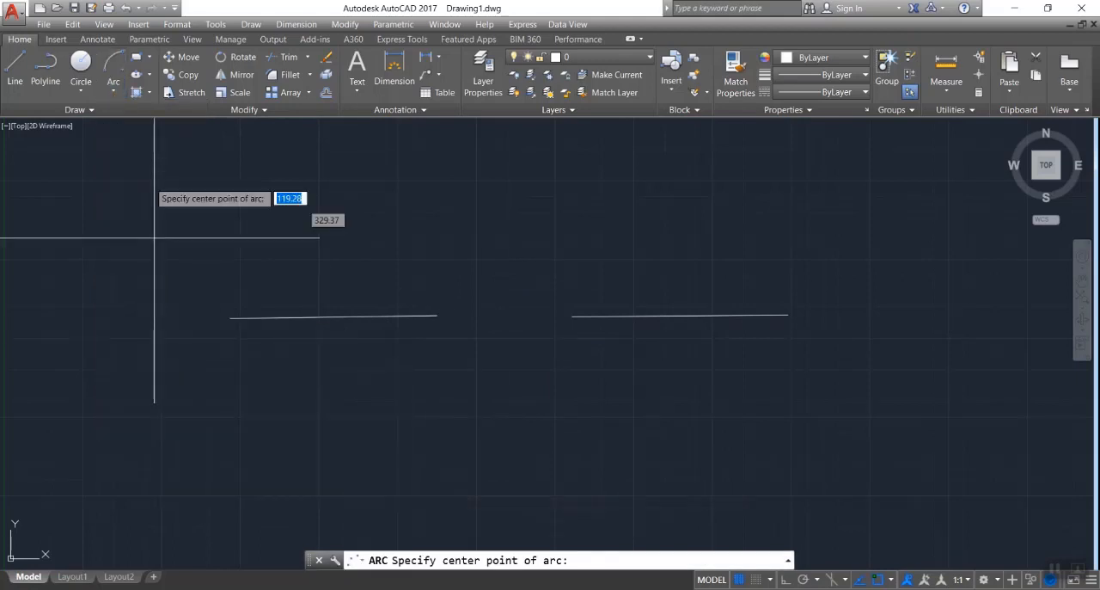
left_click(110, 93)
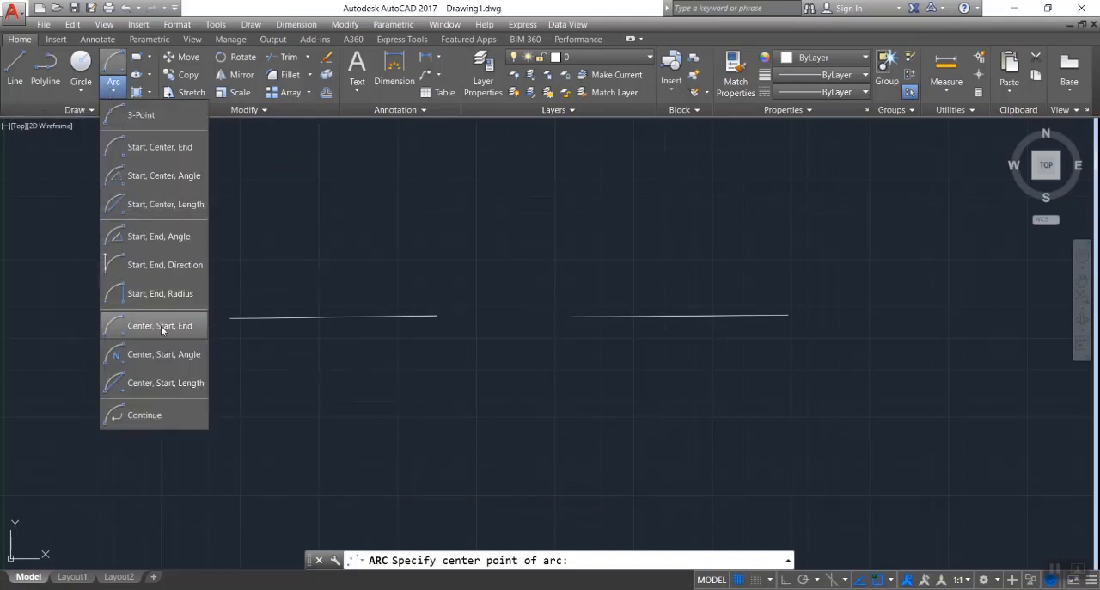
left_click(334, 317)
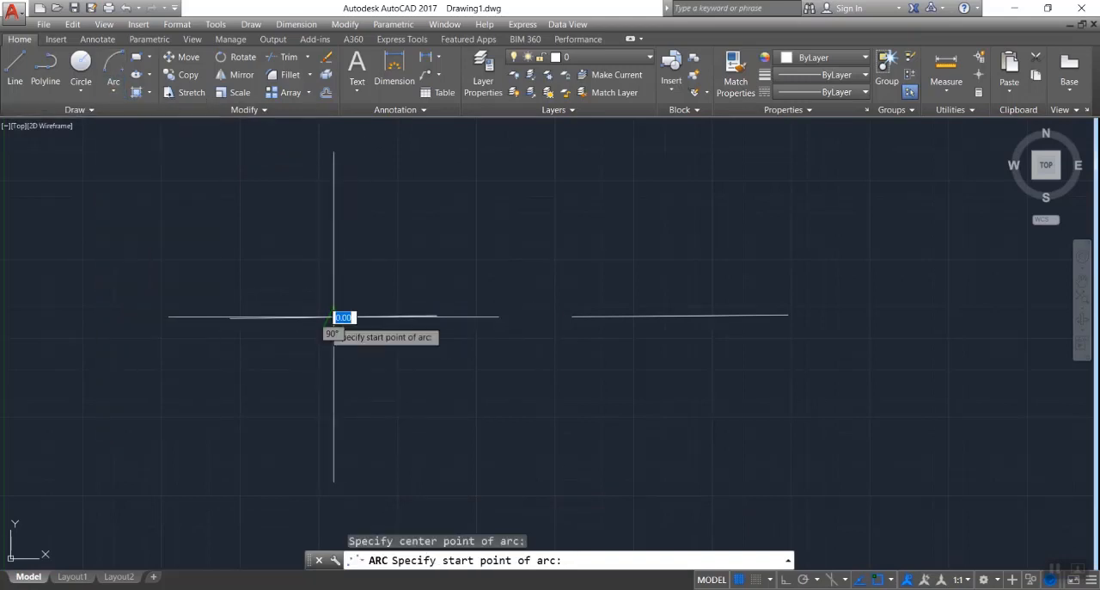
left_click(438, 316)
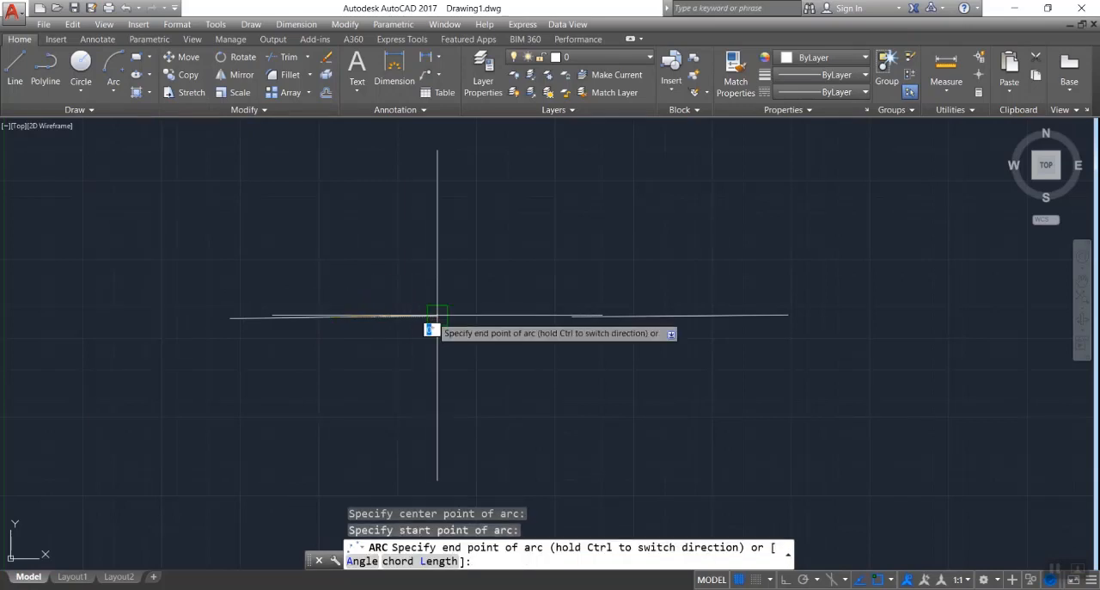
left_click(230, 318)
left_click(356, 213)
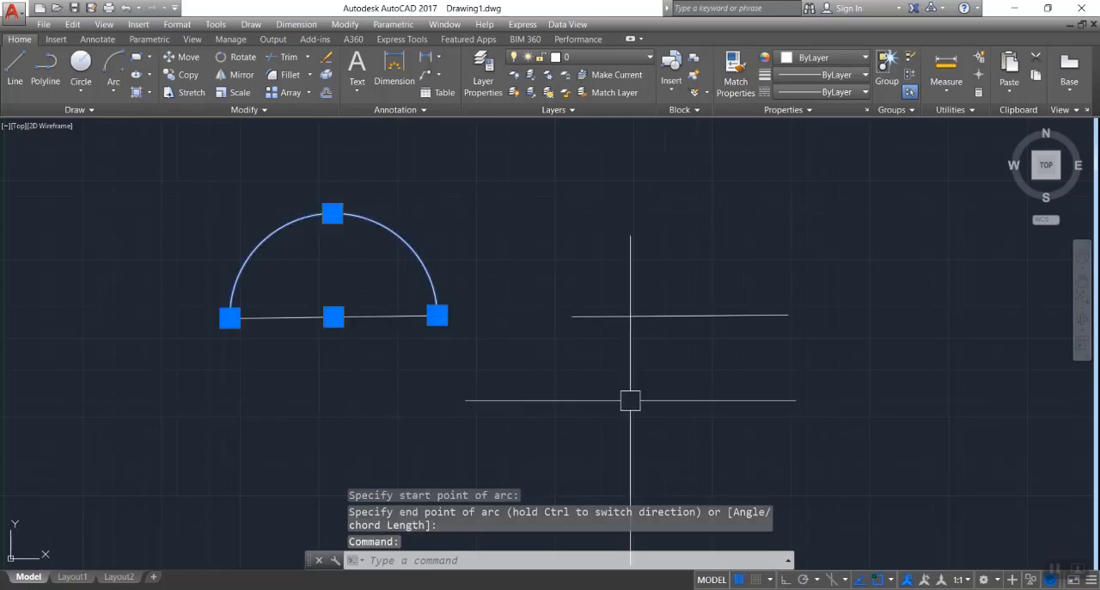
key("Delete")
- Draw a Center, Start, Angle arc centered on the left line's midpoint, starting at its inner end with a 130° included angle, and delete it
left_click(114, 81)
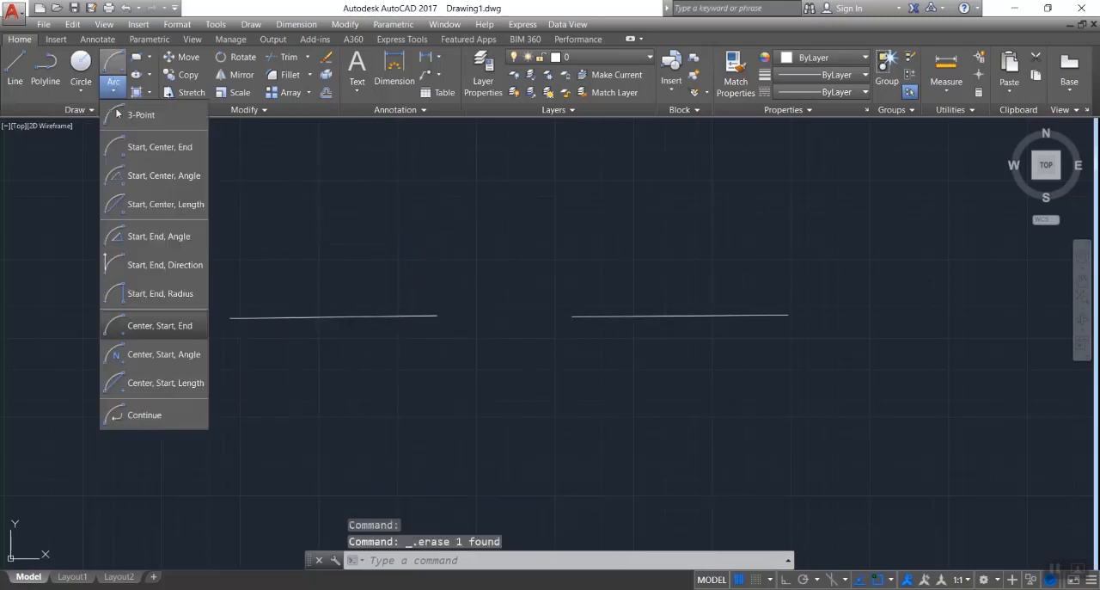
left_click(156, 355)
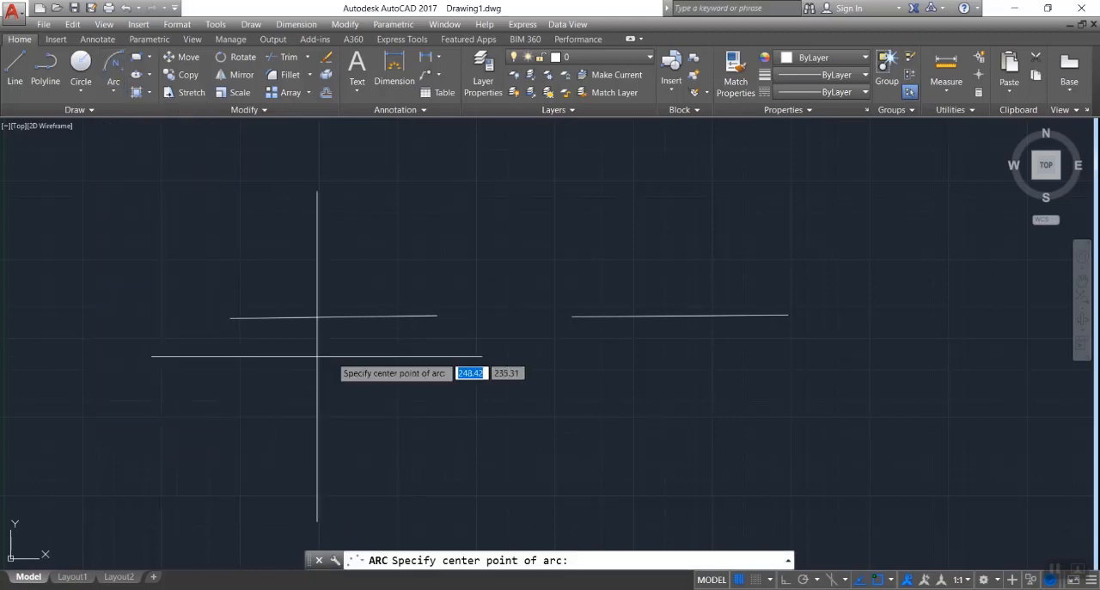
left_click(334, 317)
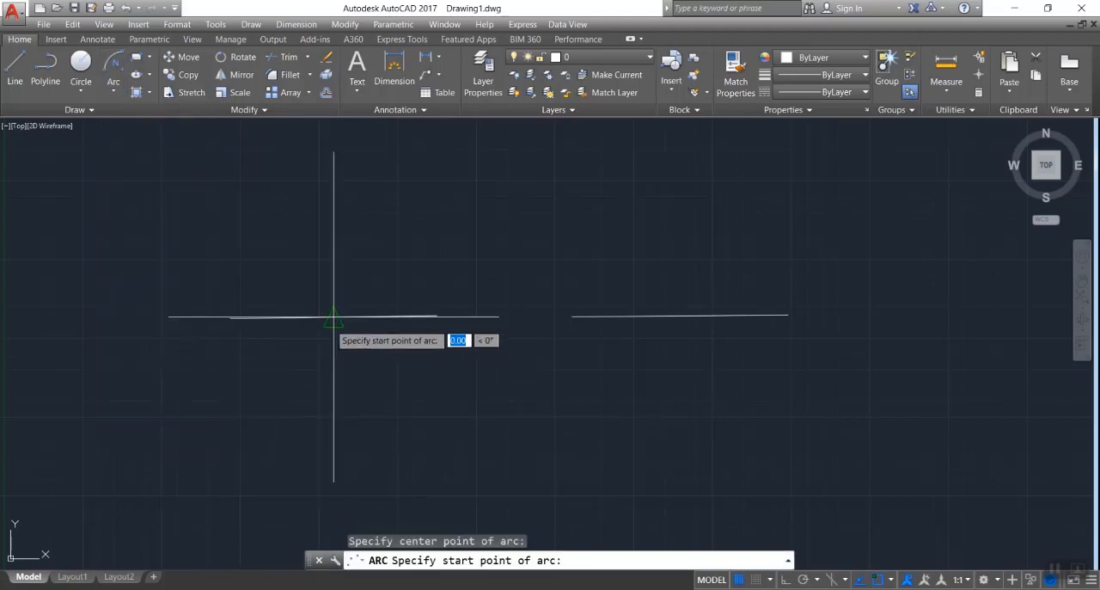
left_click(437, 314)
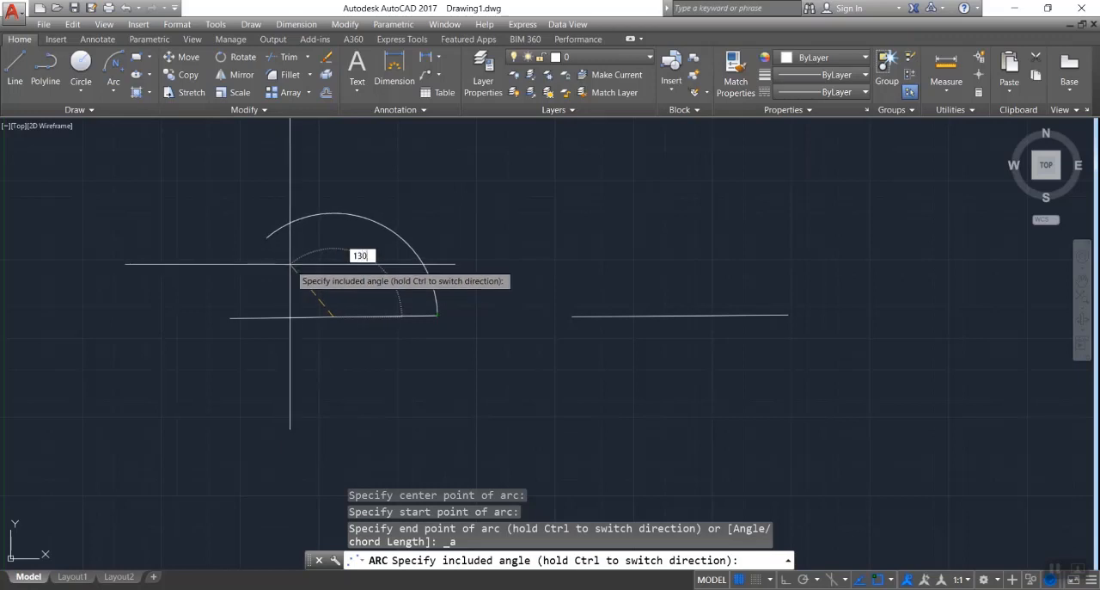
key("Return")
left_click(297, 222)
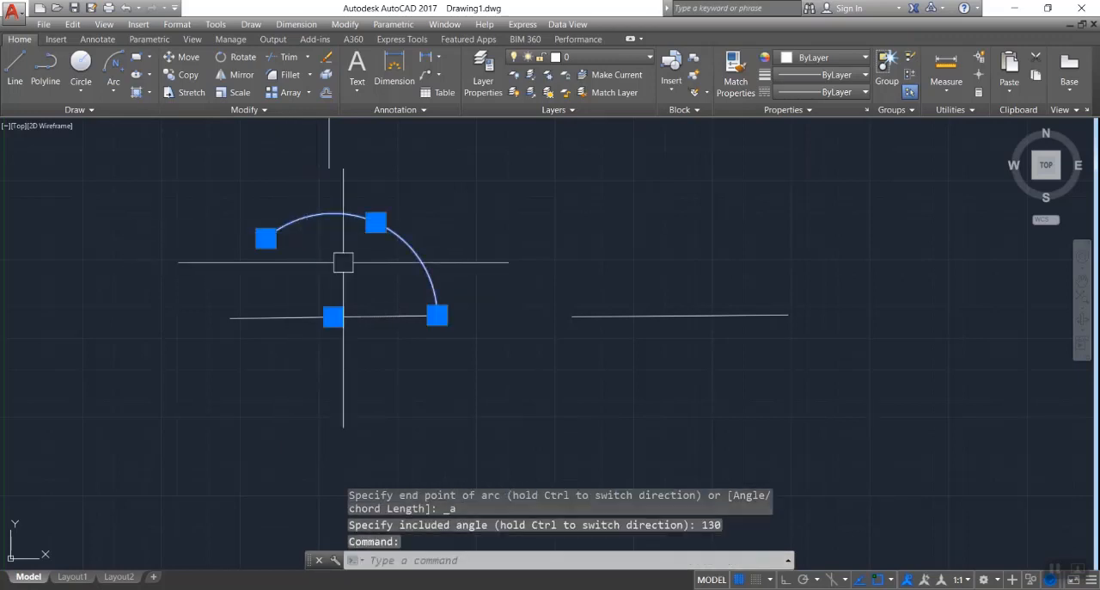
key("Delete")
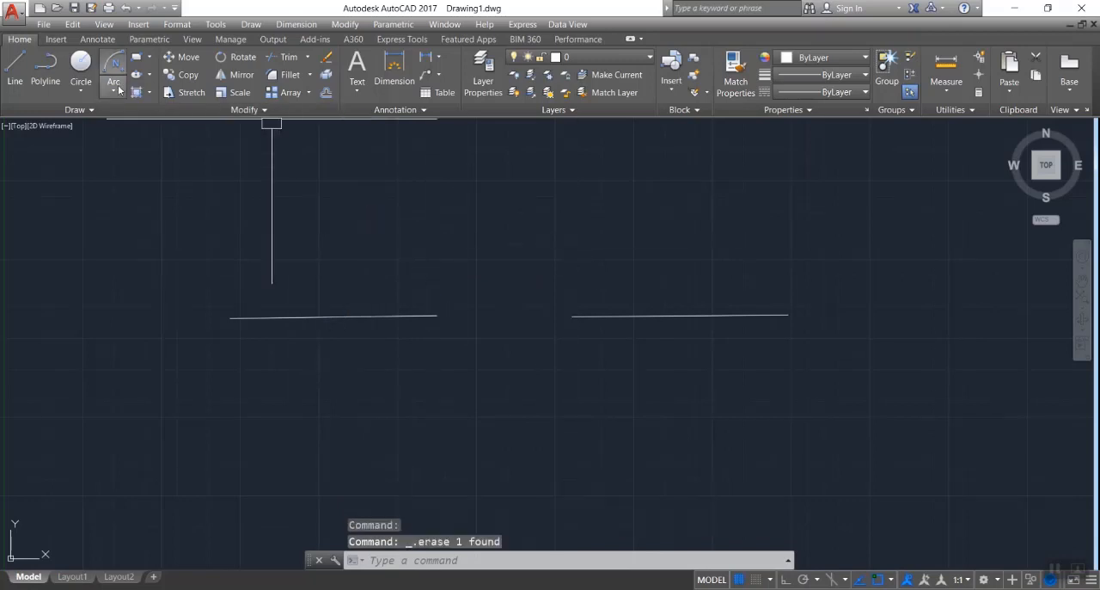
- Draw a Center, Start, Length arc centered on the left line's midpoint, starting at its inner end with a chord length of 120, and delete it
left_click(113, 88)
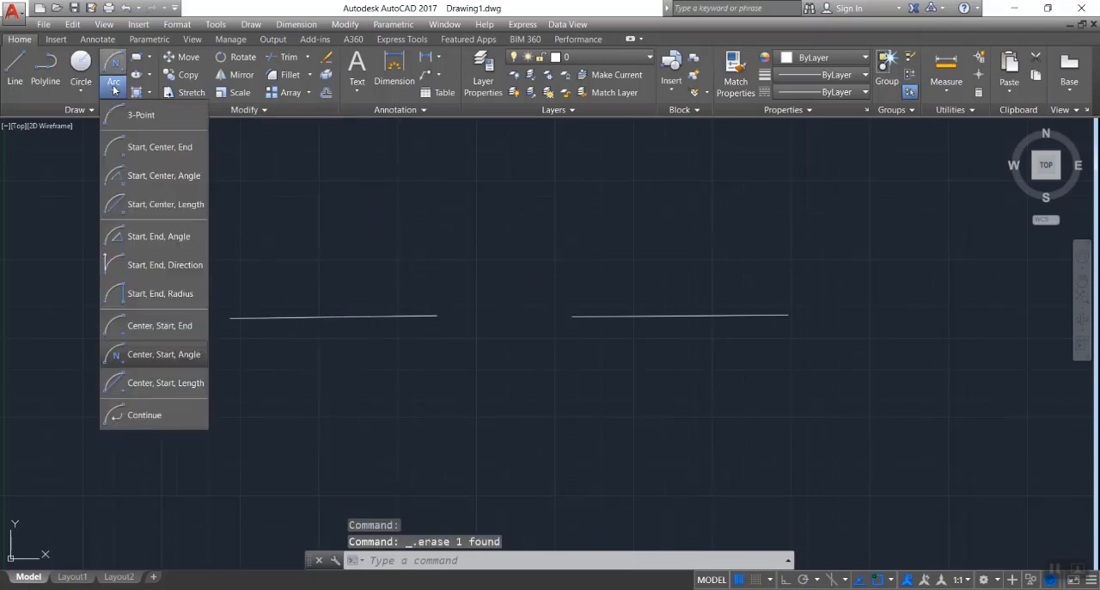
left_click(165, 383)
left_click(334, 317)
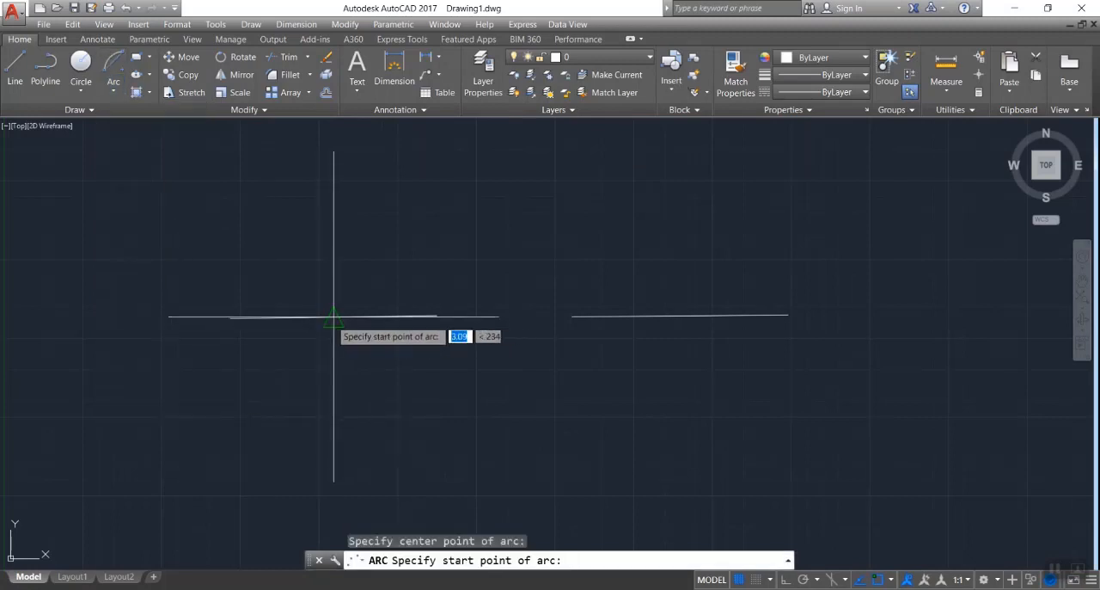
left_click(437, 316)
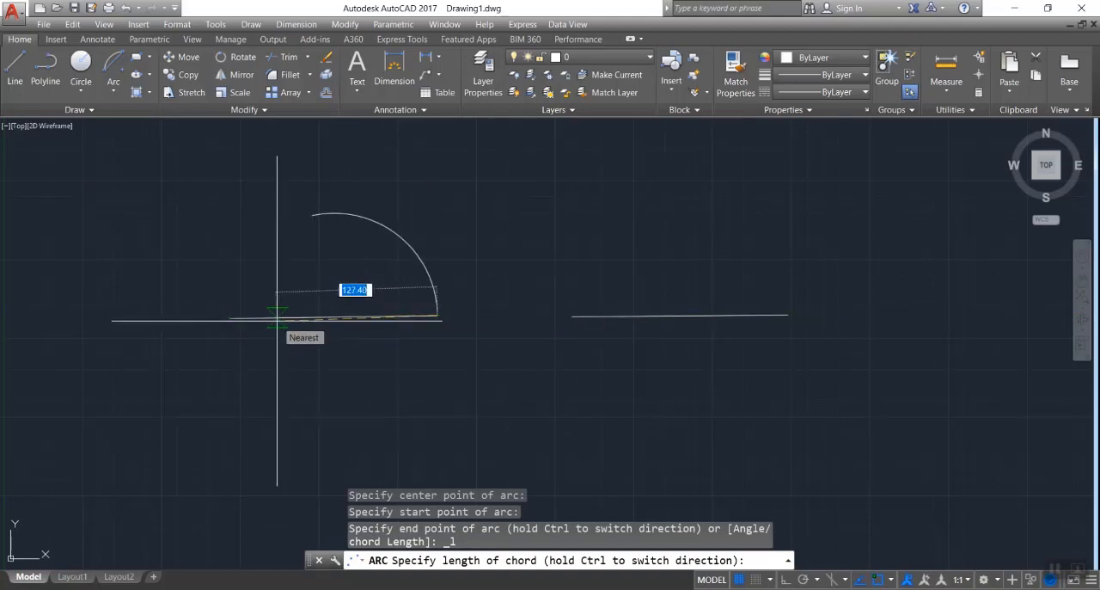
type("120")
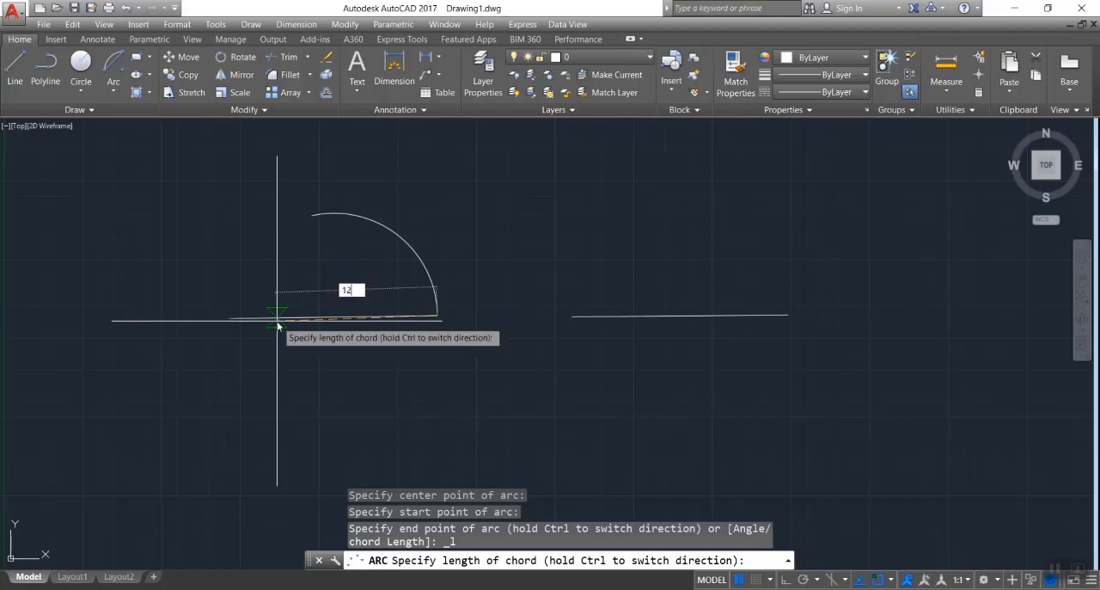
key("Return")
left_click(403, 240)
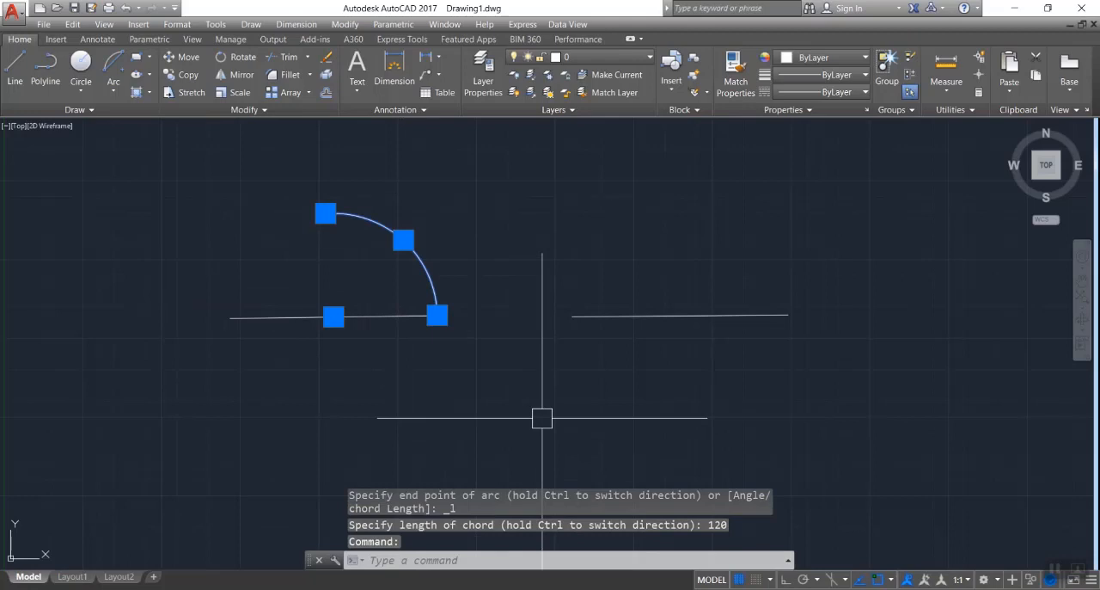
key("Delete")
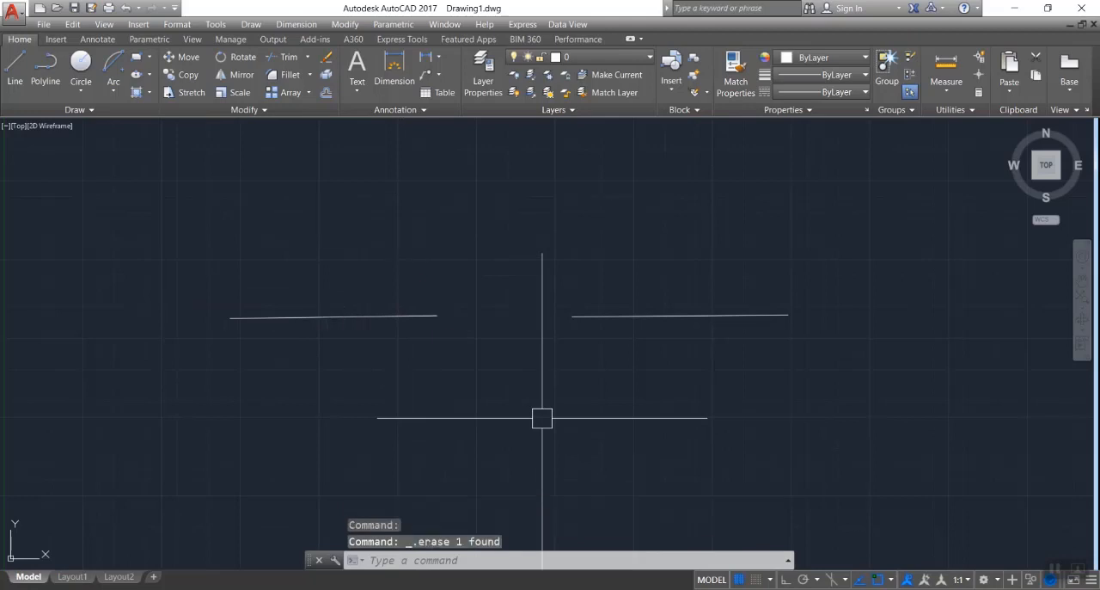
left_click(111, 86)
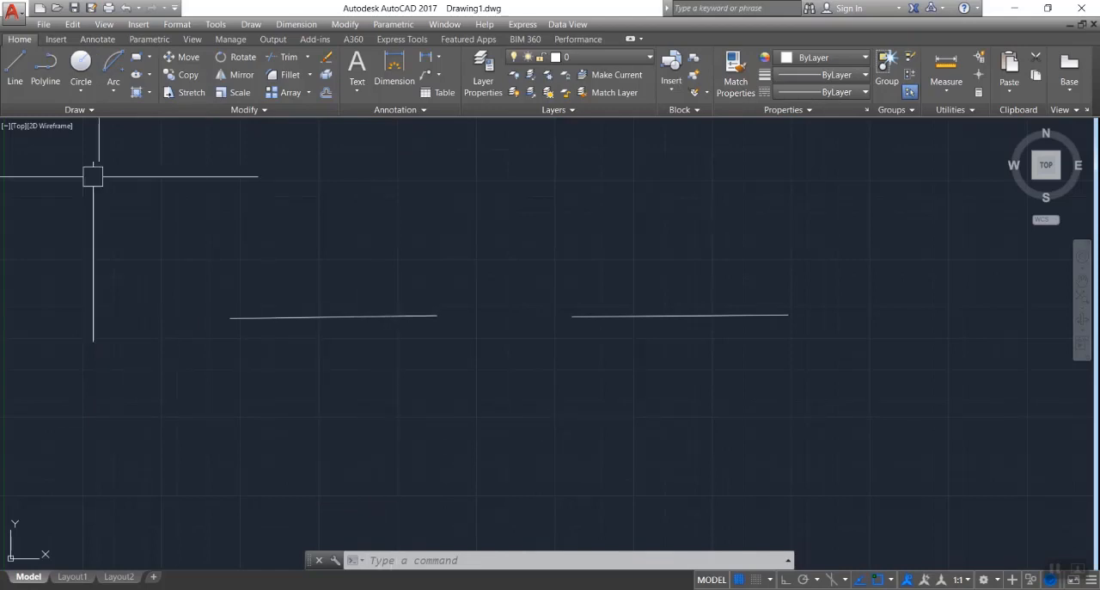
left_click(112, 92)
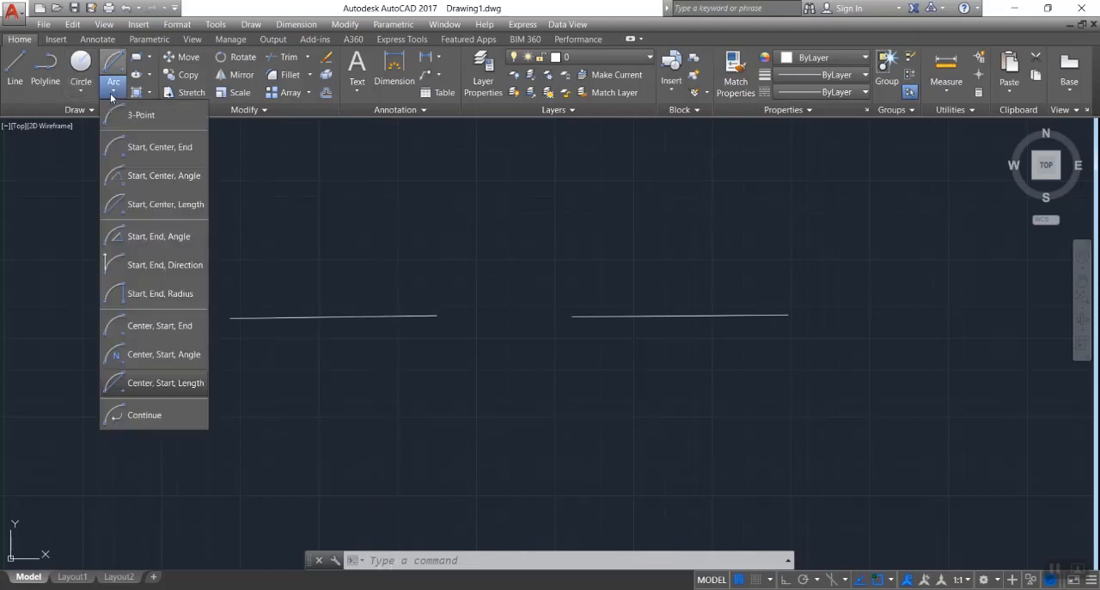
left_click(154, 417)
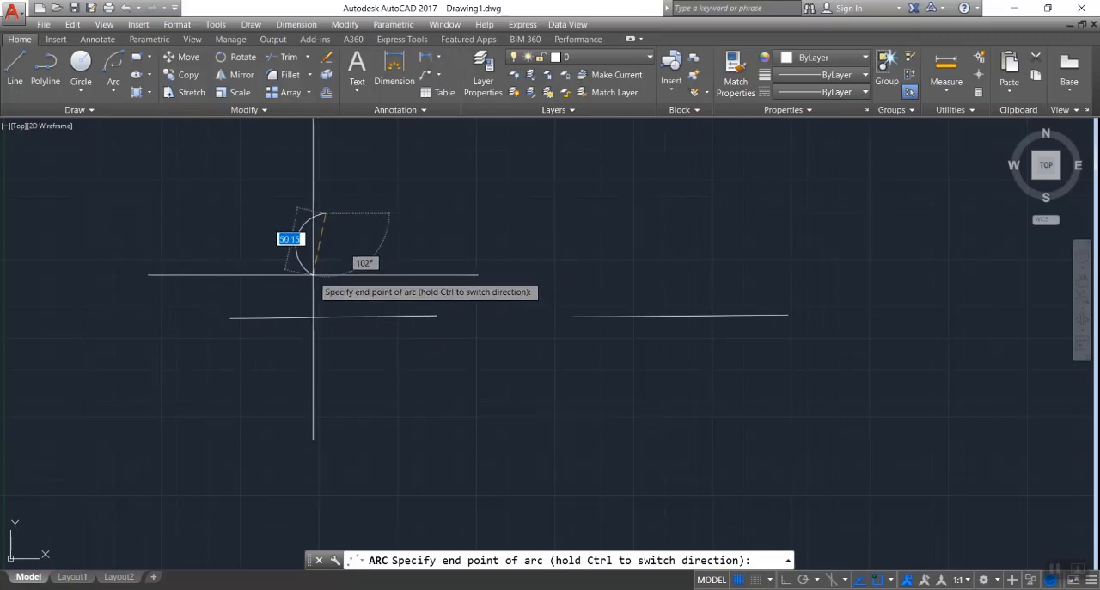
key("Escape")
key("Escape")
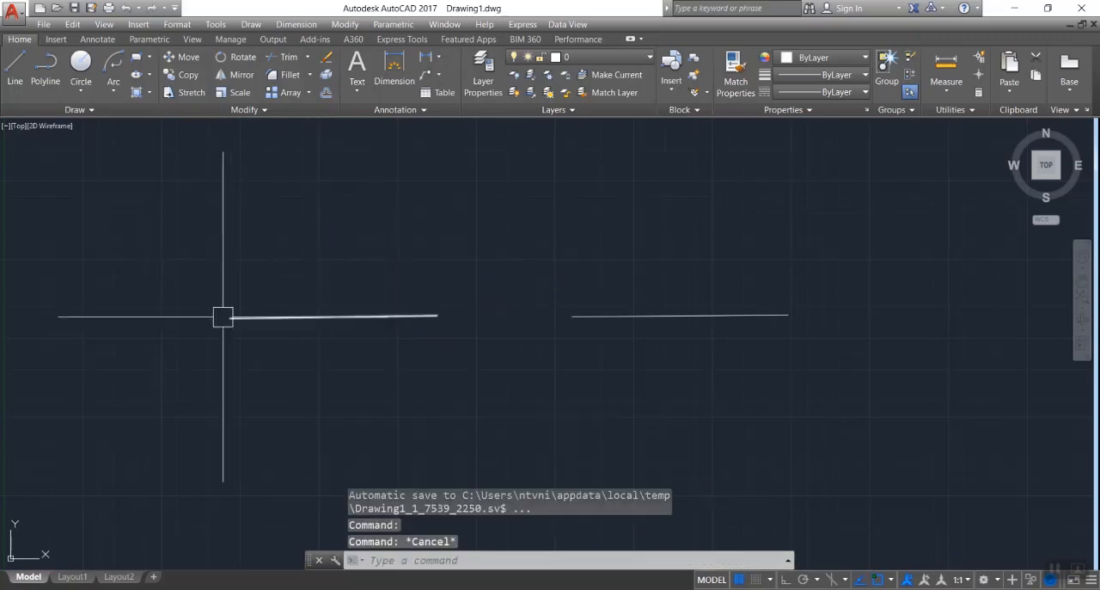
left_click(228, 317)
key("Escape")
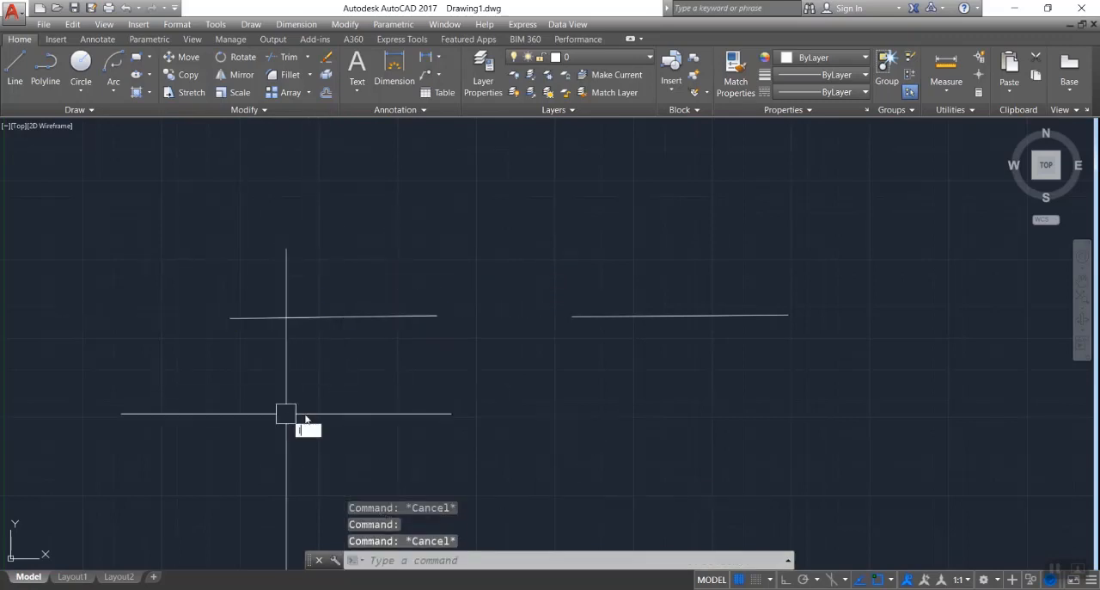
- Draw a short, nearly horizontal line about 102 long below the gap between the two existing lines
type("l")
key("Return")
left_click(454, 432)
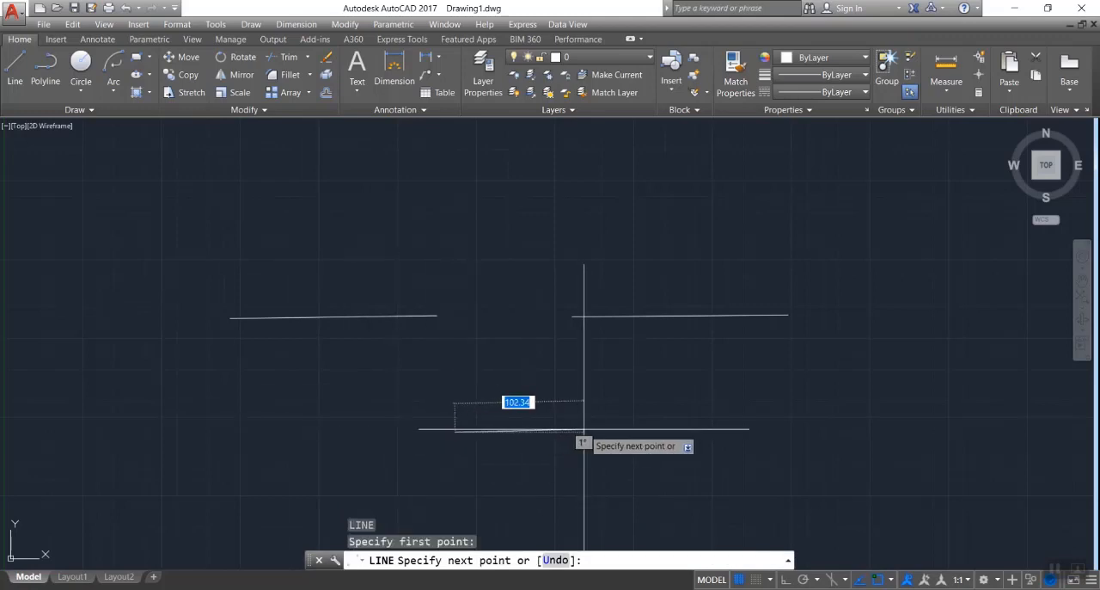
key("Escape")
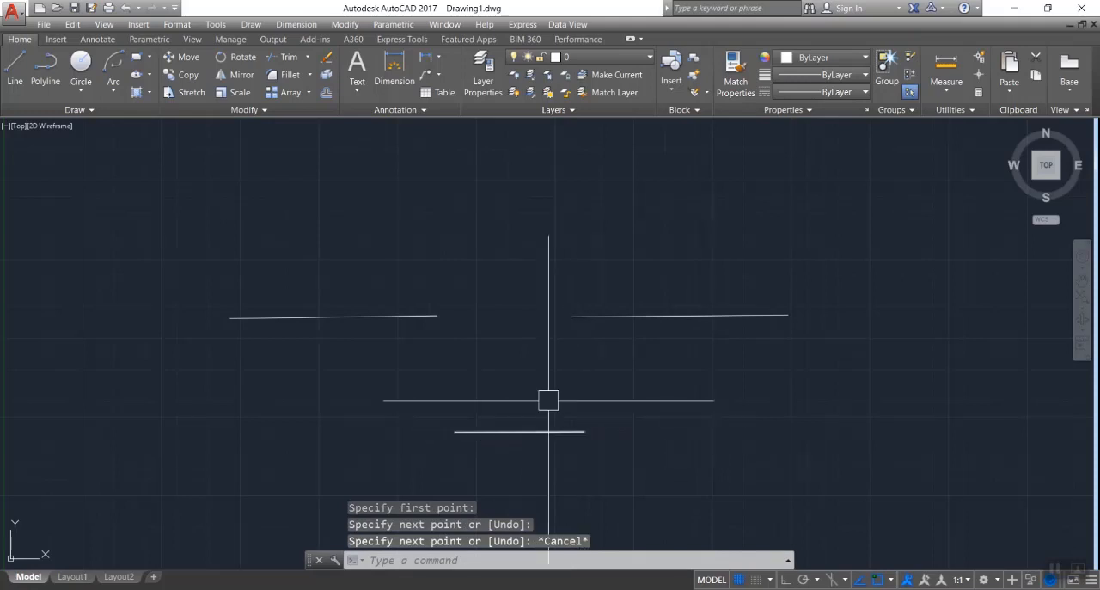
- Draw a Continue arc tangent from the short line's right end, curving upward with a chord of about 50
left_click(112, 90)
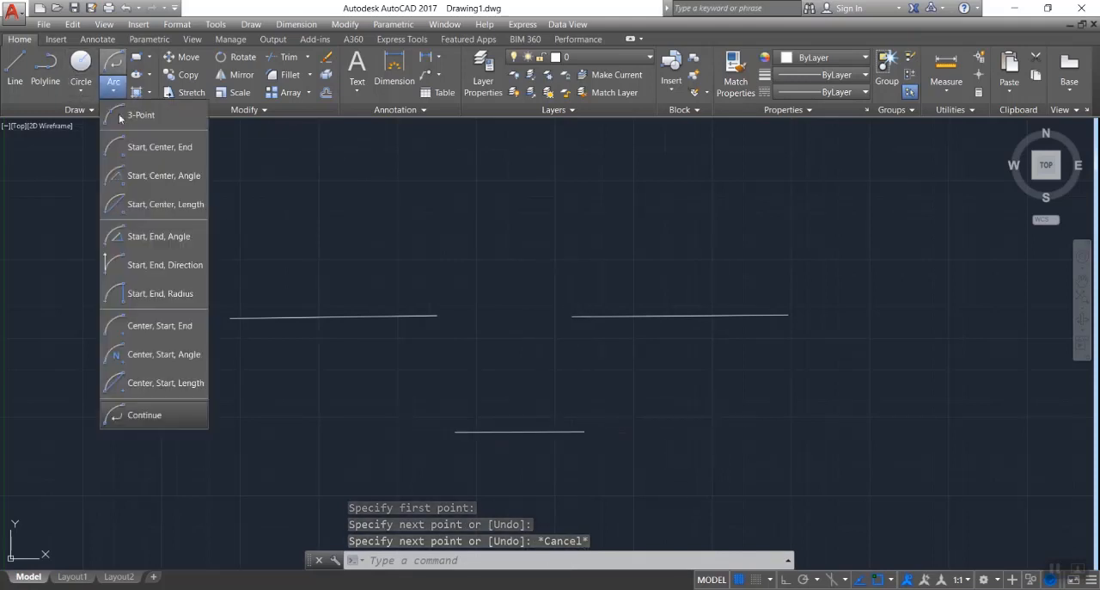
left_click(164, 412)
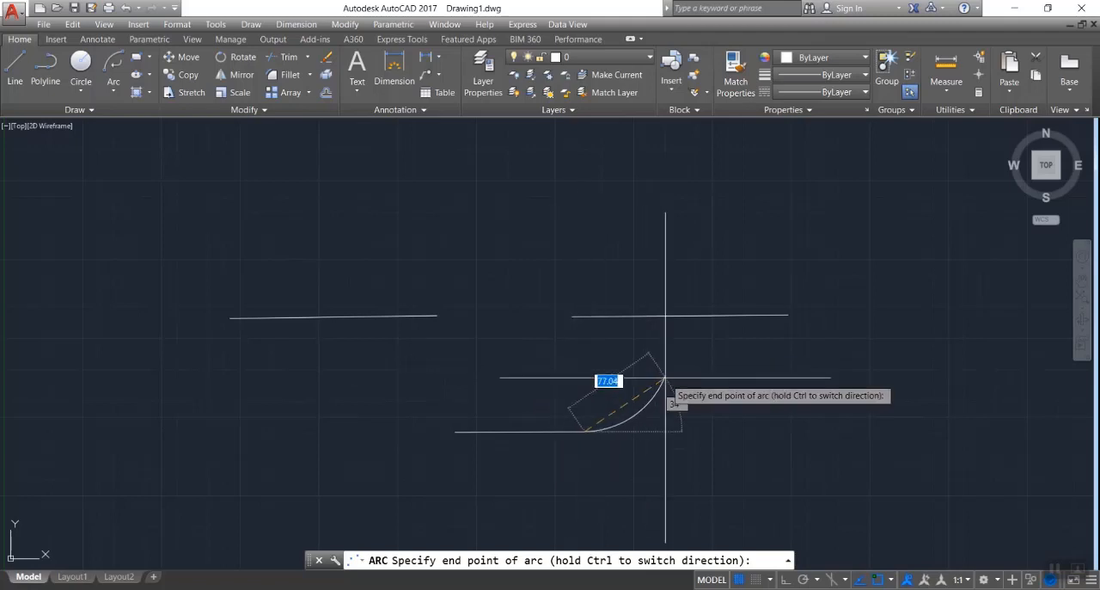
left_click(602, 372)
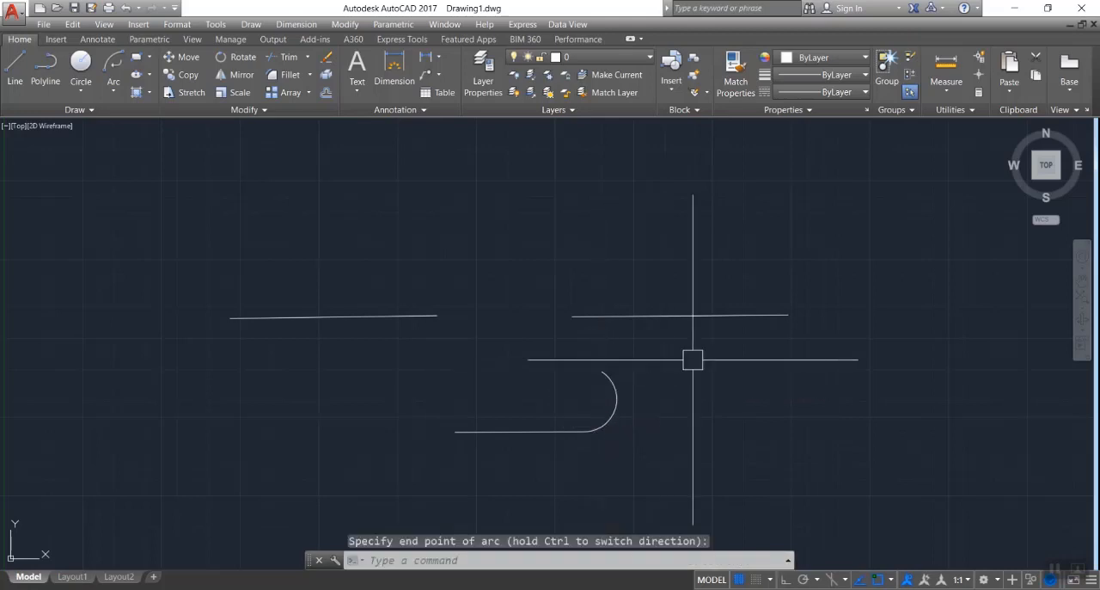
- Chain five more Continue arcs, each tangent to the previous one, winding upward, across to the right and back down below the right line
left_click(114, 81)
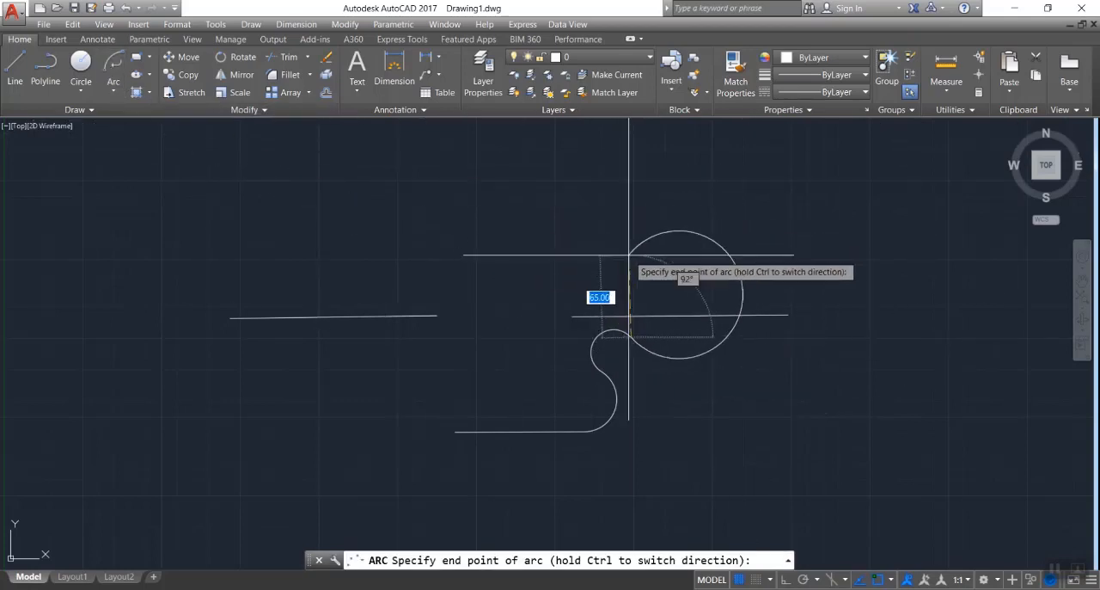
left_click(629, 255)
left_click(110, 71)
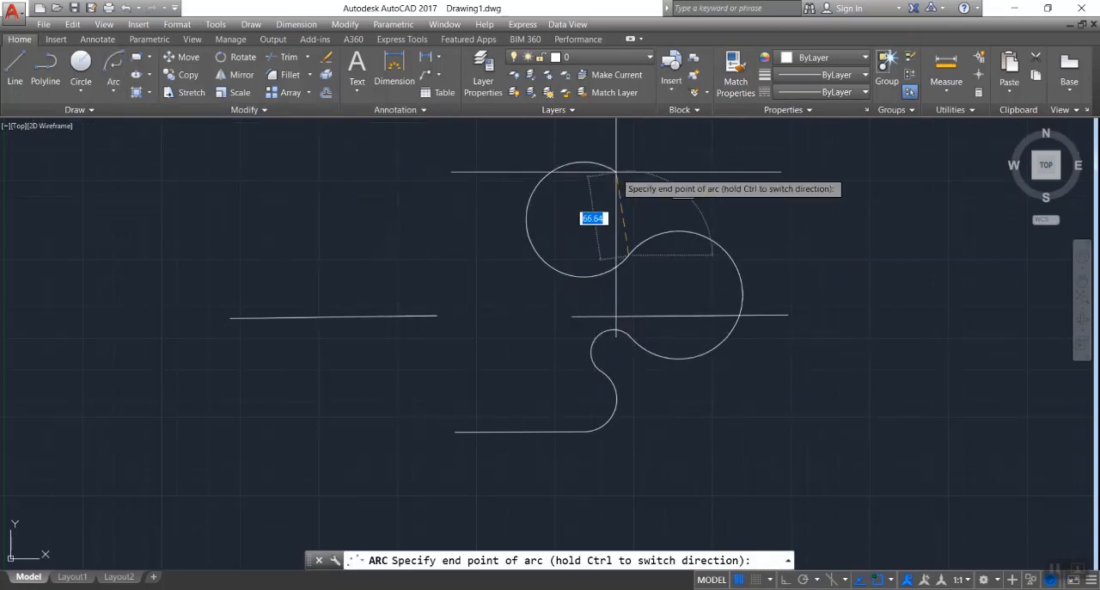
left_click(616, 170)
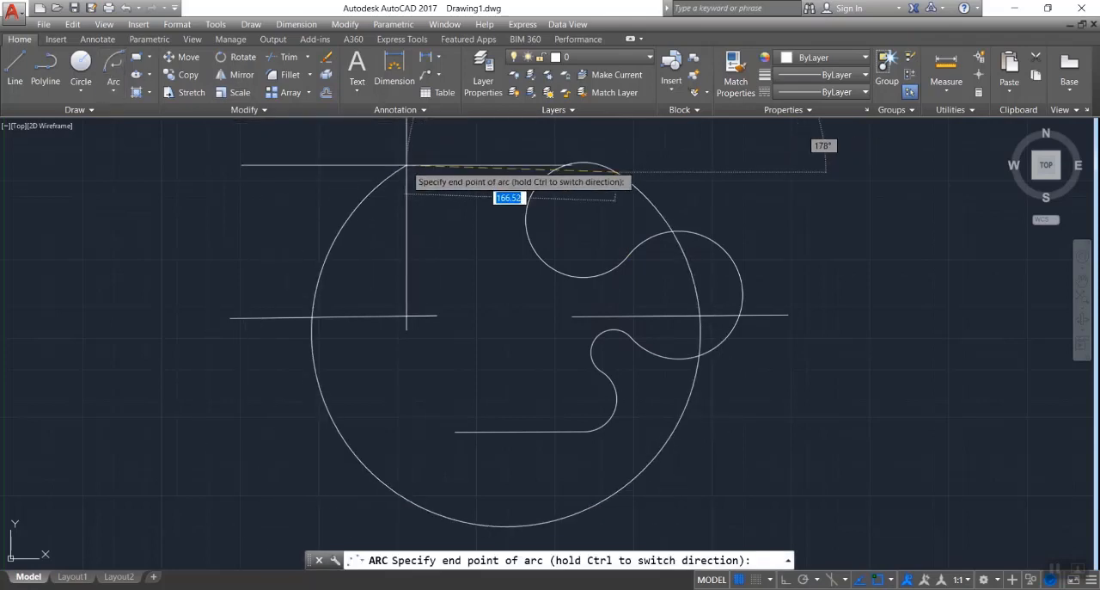
left_click(827, 196)
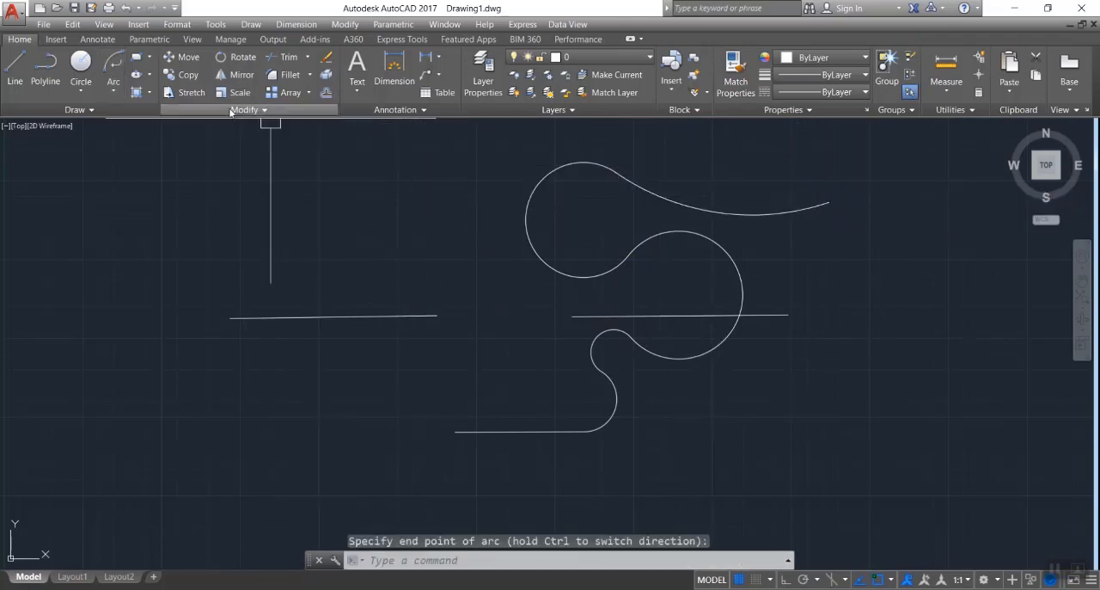
left_click(112, 70)
left_click(837, 360)
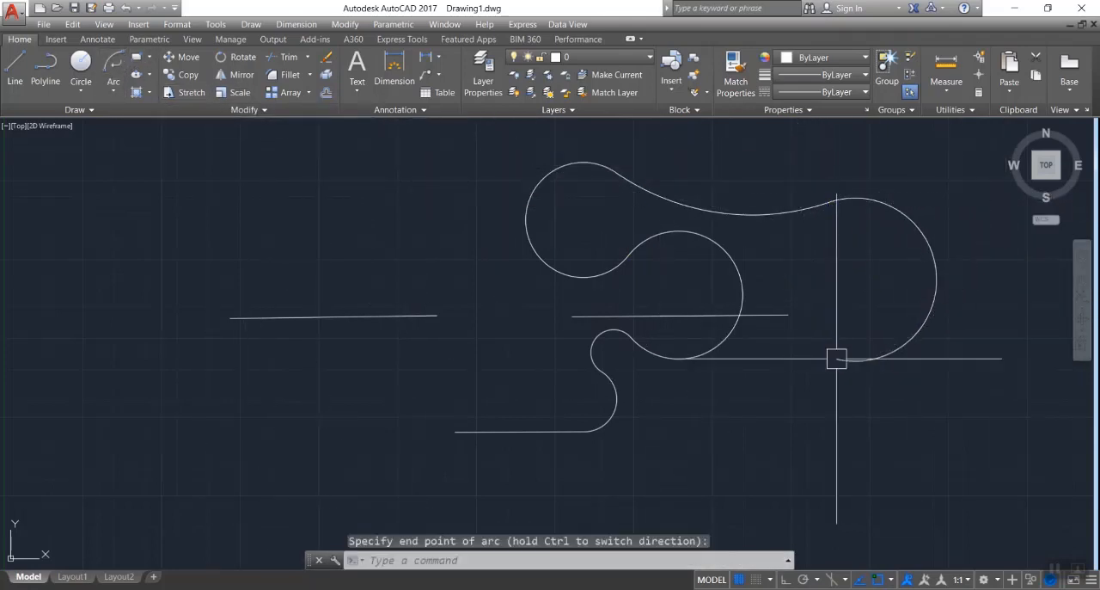
key("Escape")
key("Escape")
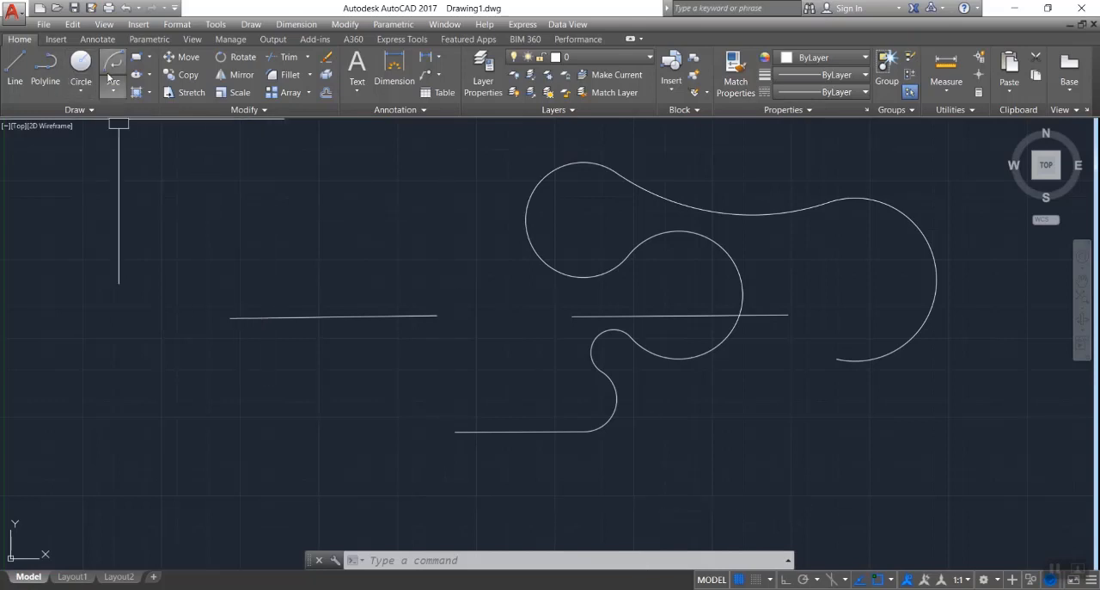
- Select all the lines and arcs in the drawing and delete them
left_click(217, 142)
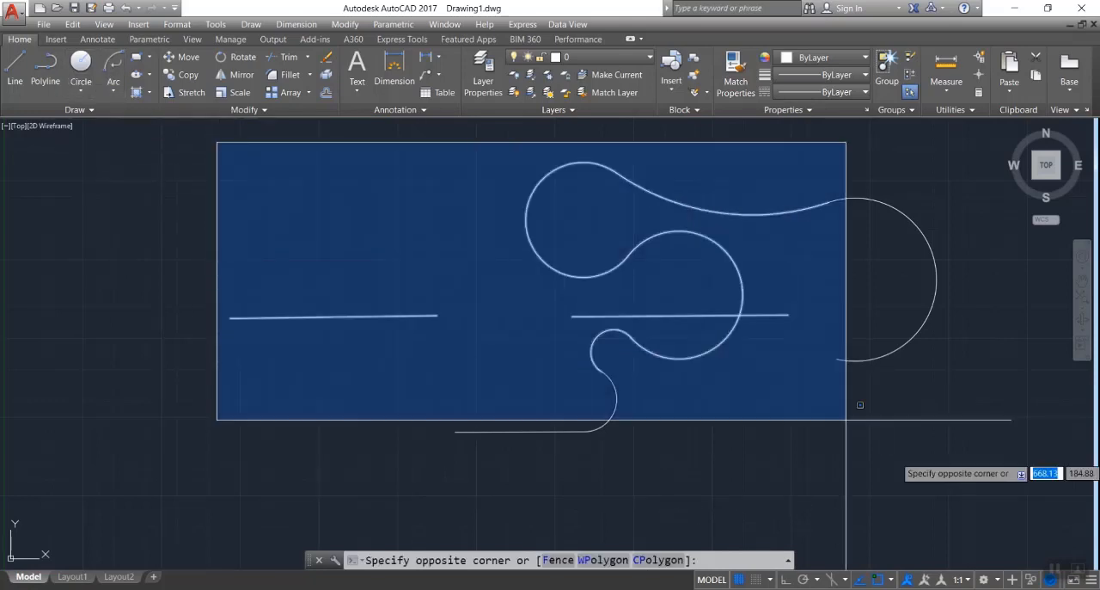
left_click(977, 483)
key("Delete")
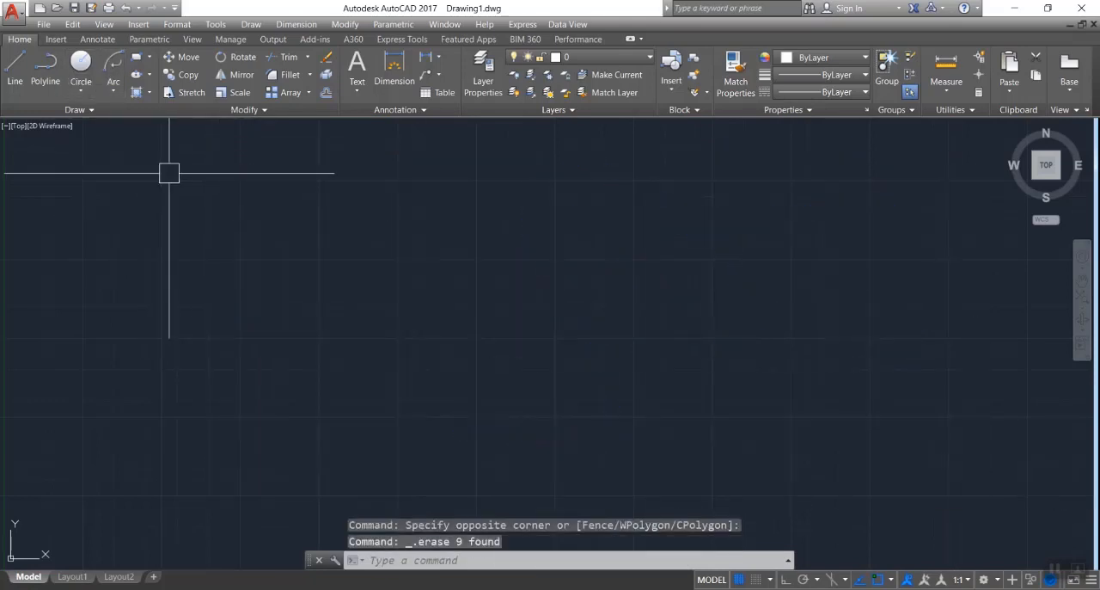
left_click(117, 88)
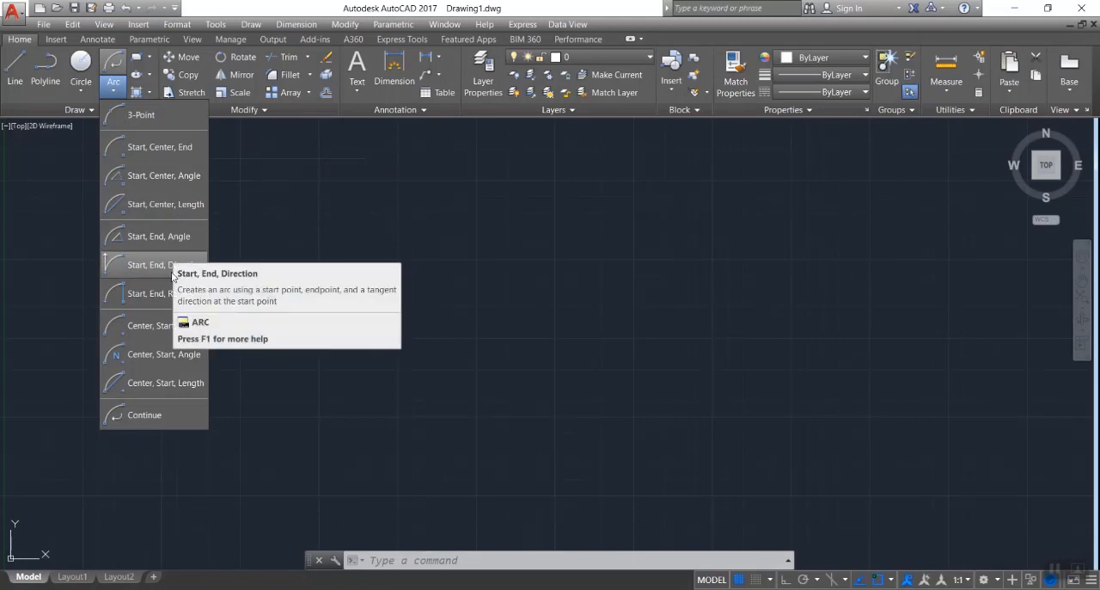
left_click(376, 294)
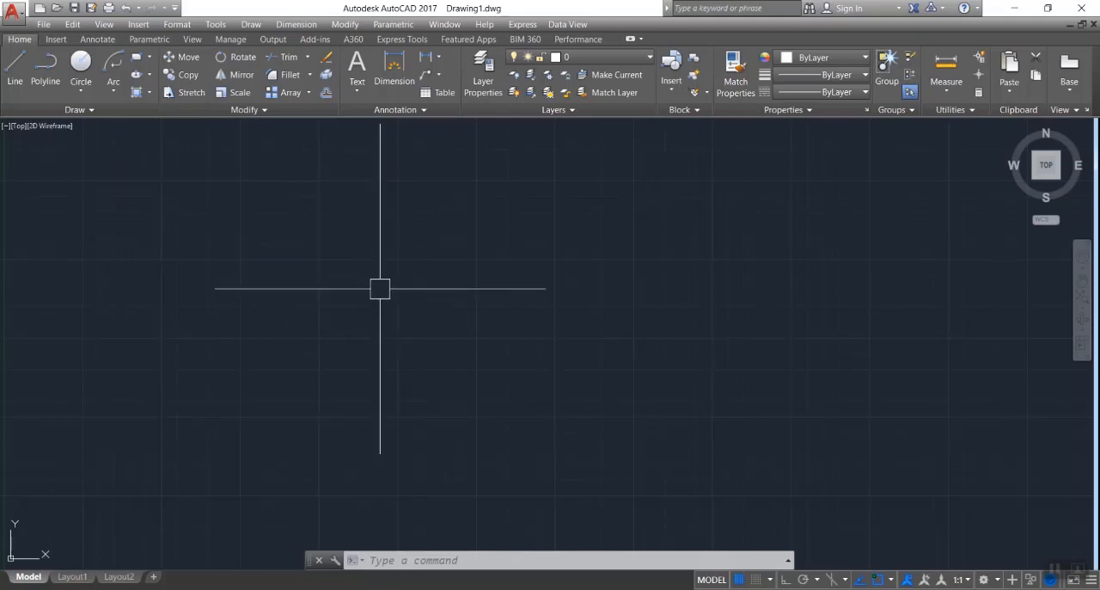
- Draw an axis-endpoint ellipse with a horizontal axis about 154 long and a vertical half-axis of about 41, and delete it
type("el")
key("Return")
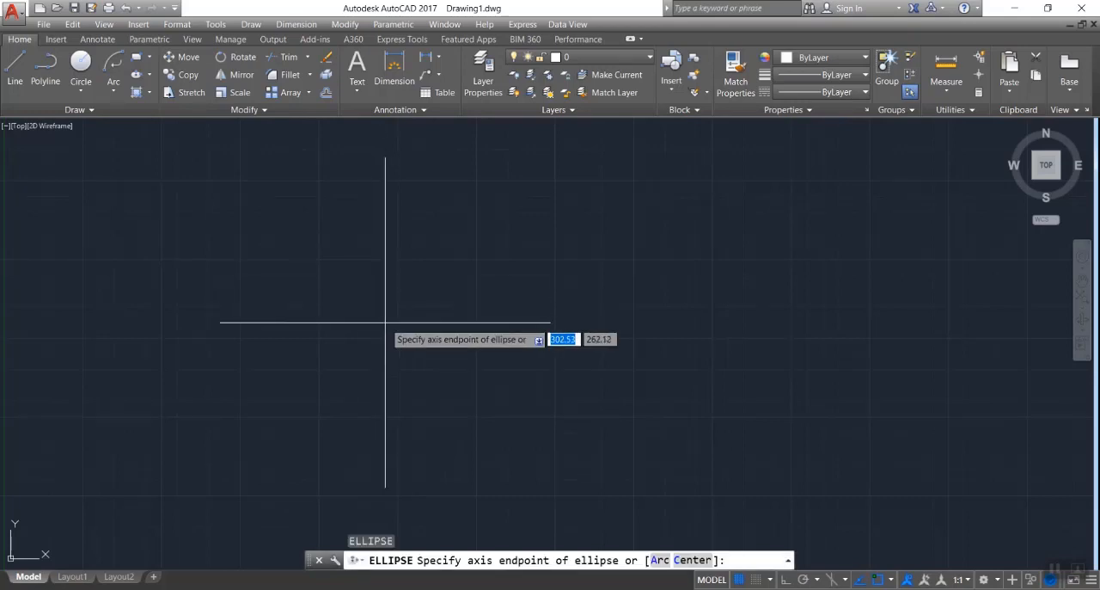
left_click(355, 315)
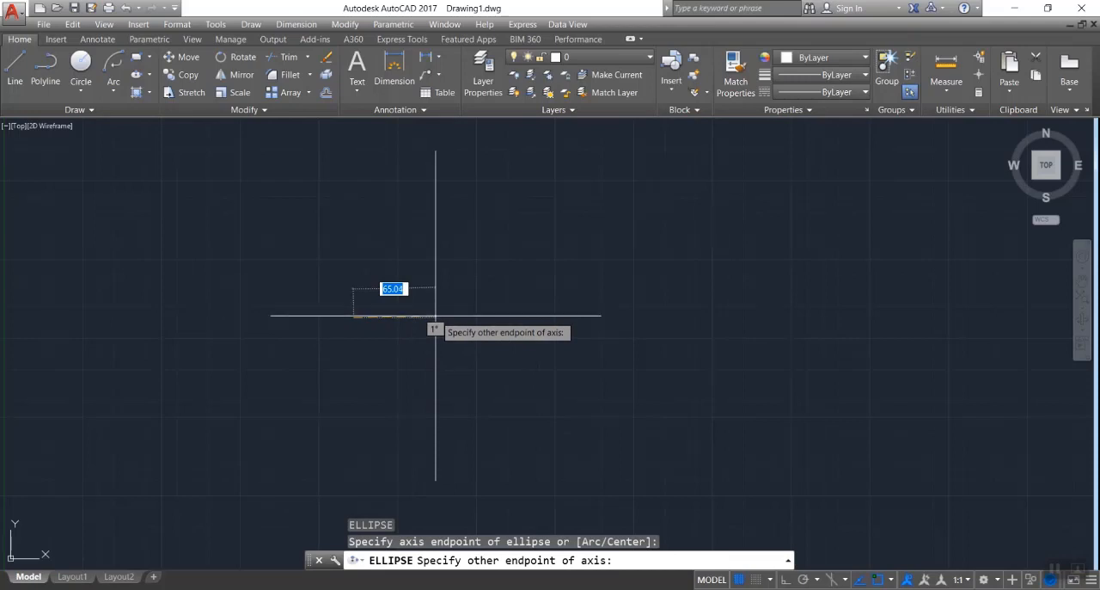
left_click(547, 318)
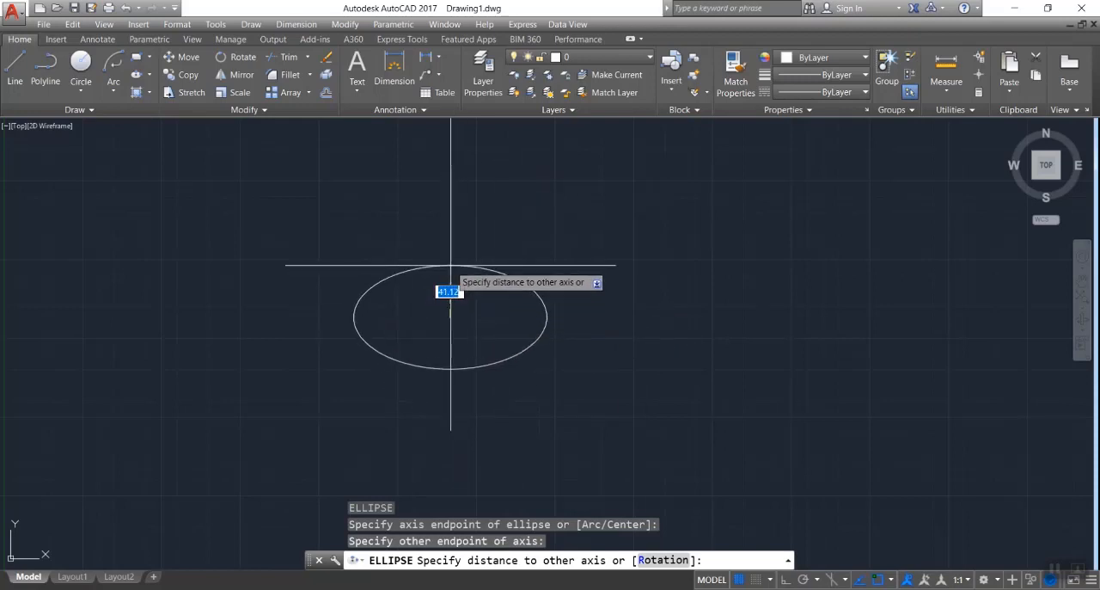
left_click(450, 292)
left_click(218, 209)
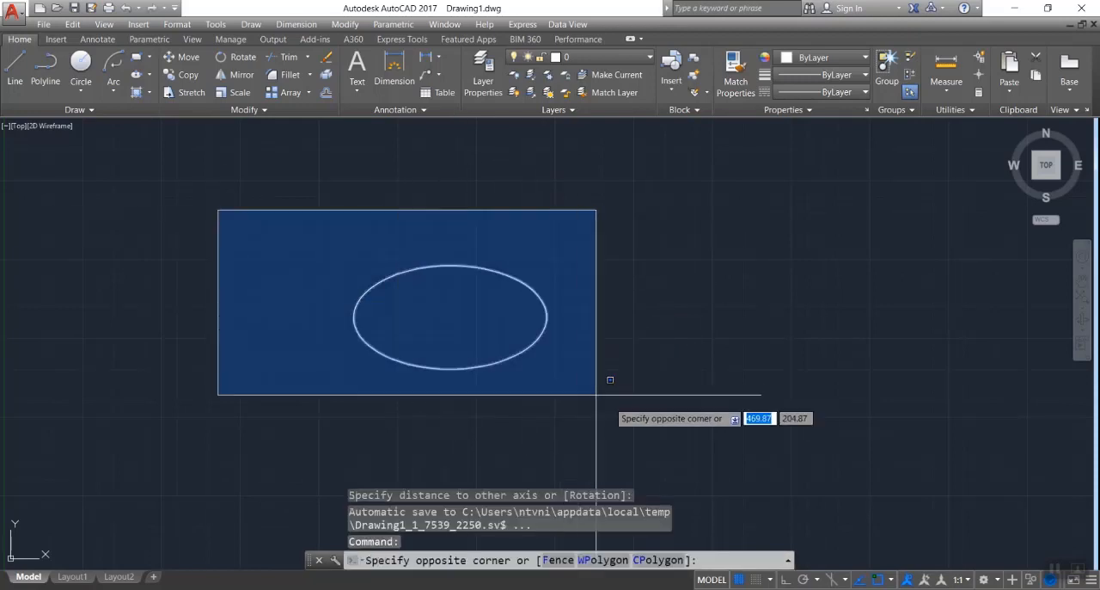
left_click(611, 379)
key("Delete")
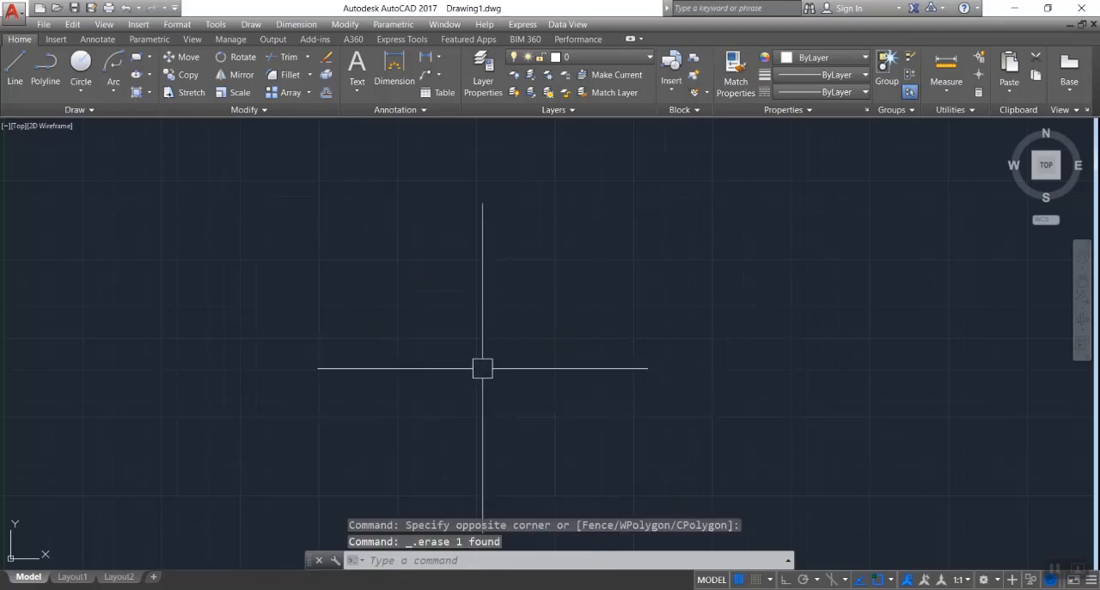
- Draw an ellipse with a horizontal axis of 80 and a distance to the other axis of 40, and delete it
type("el")
key("Return")
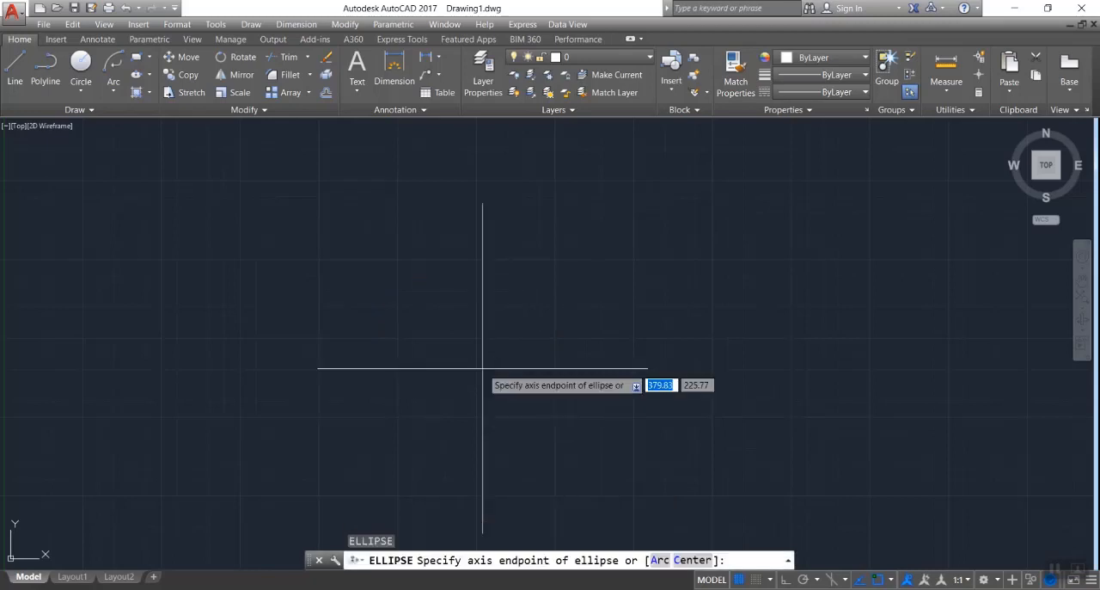
left_click(389, 332)
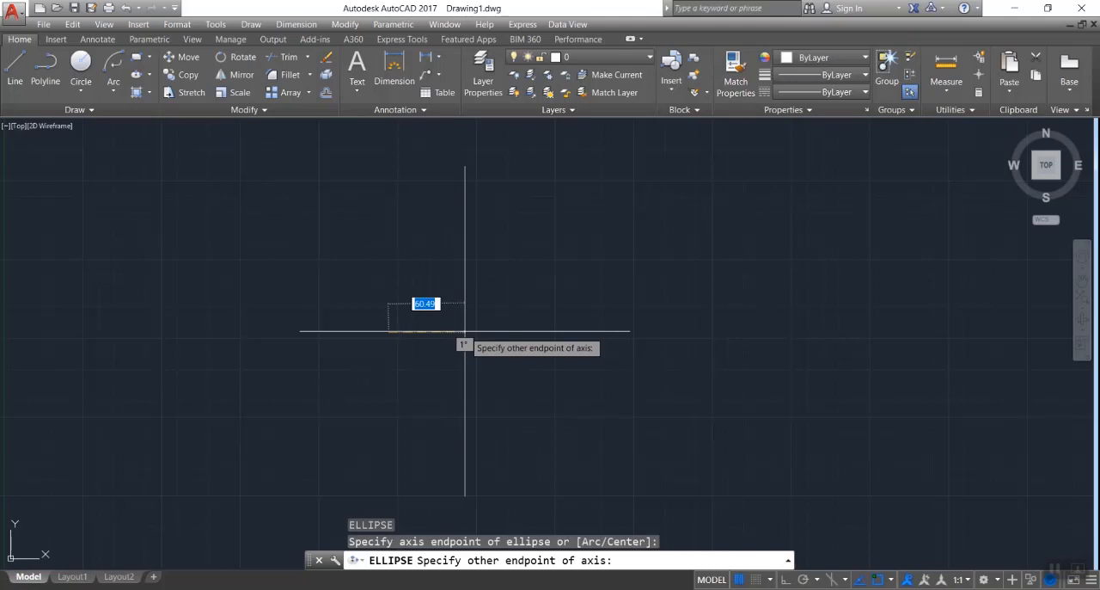
type("80")
key("Return")
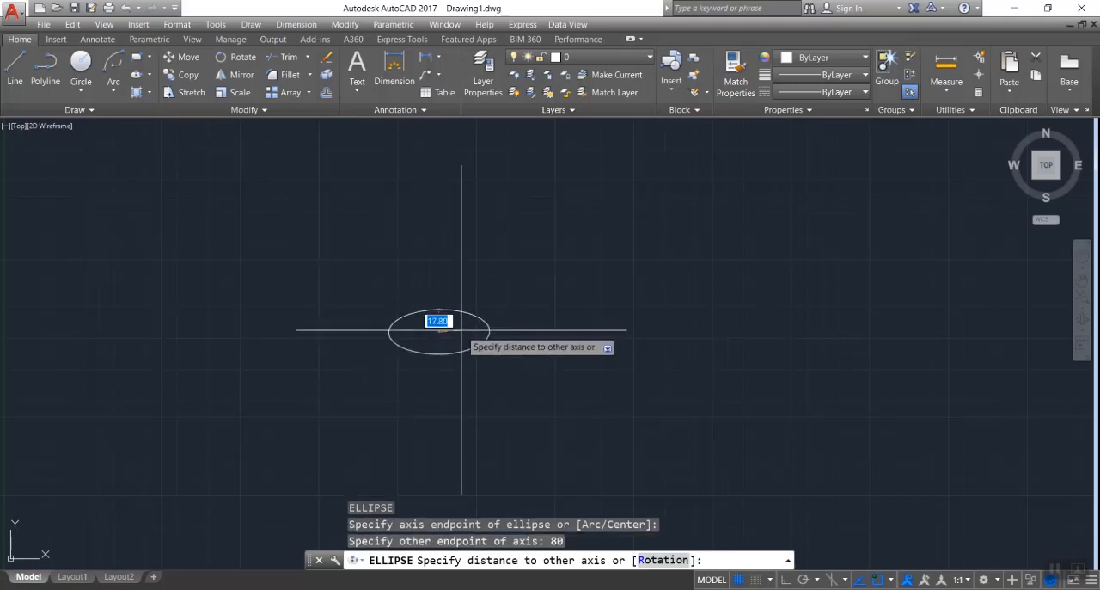
type("40")
key("Return")
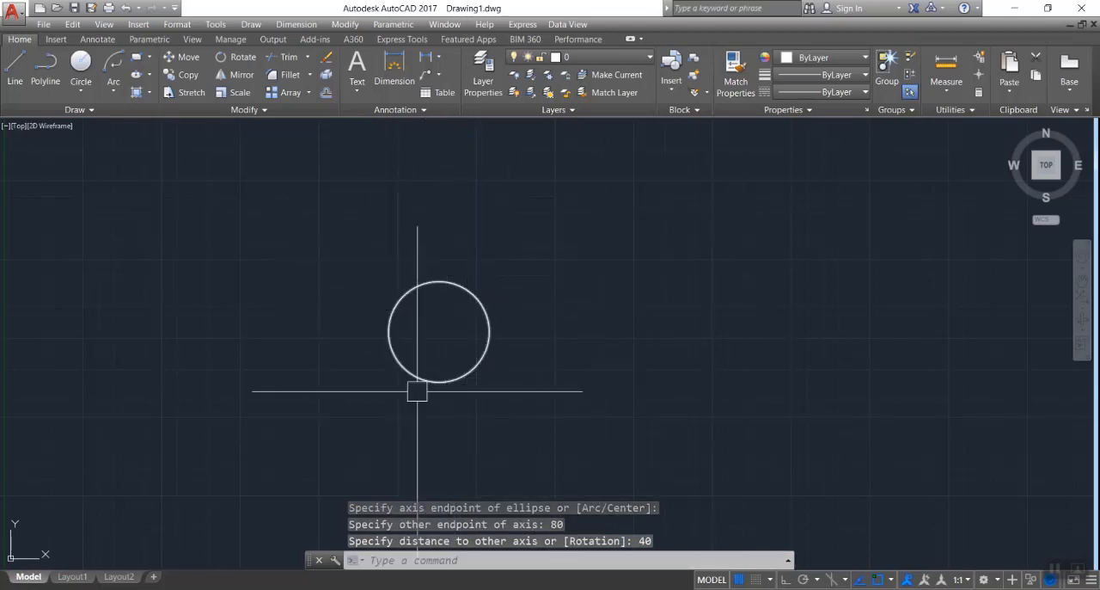
left_click(336, 233)
left_click(556, 431)
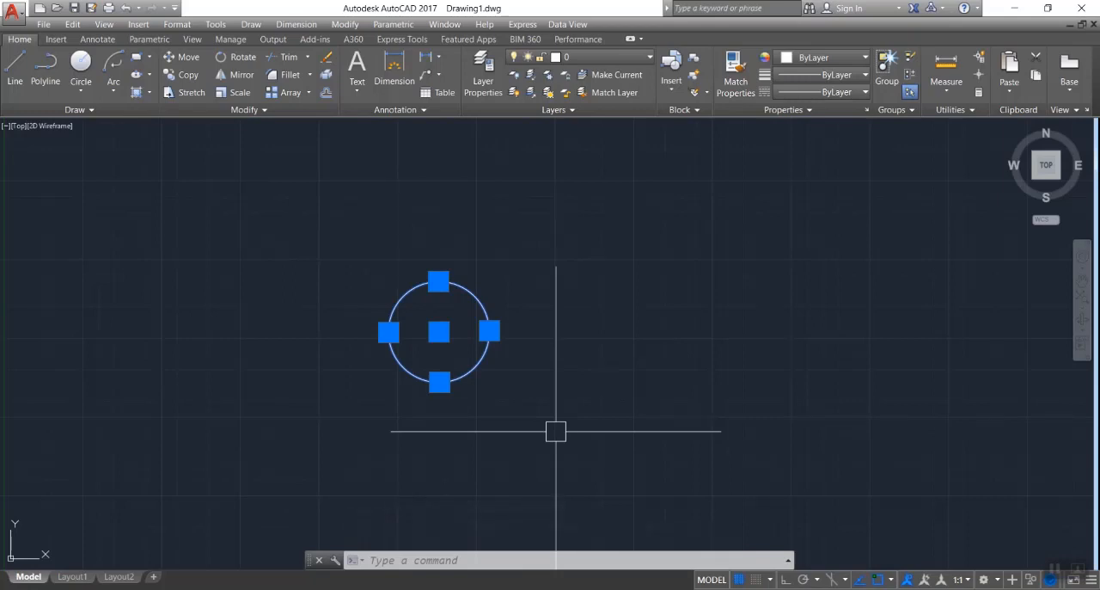
key("Delete")
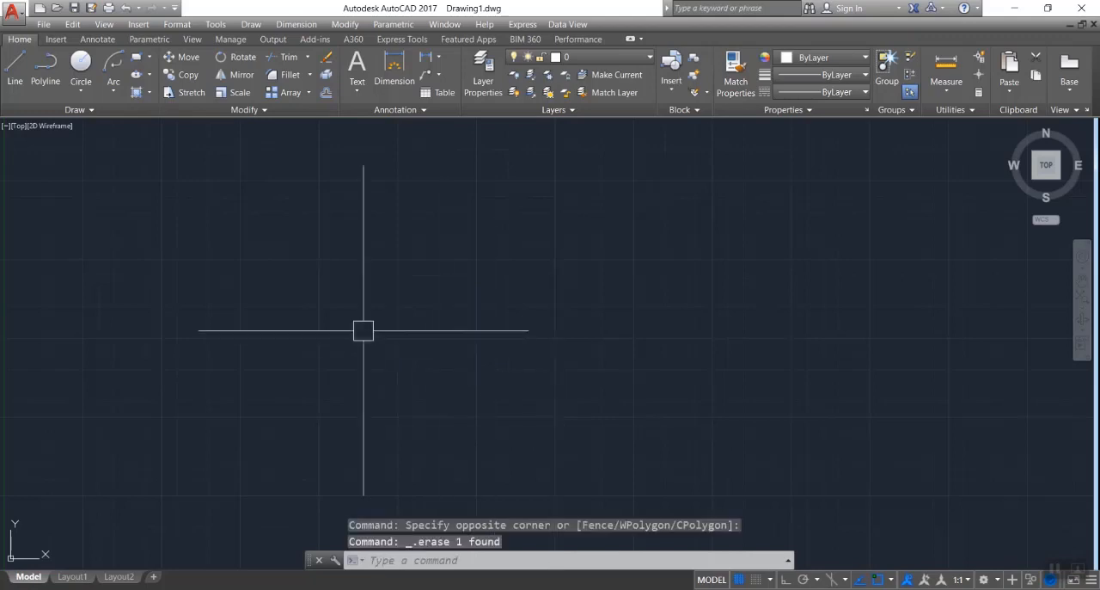
- Draw an axis-endpoint ellipse with a horizontal axis of 120 and a distance to the other axis of 20
type("el")
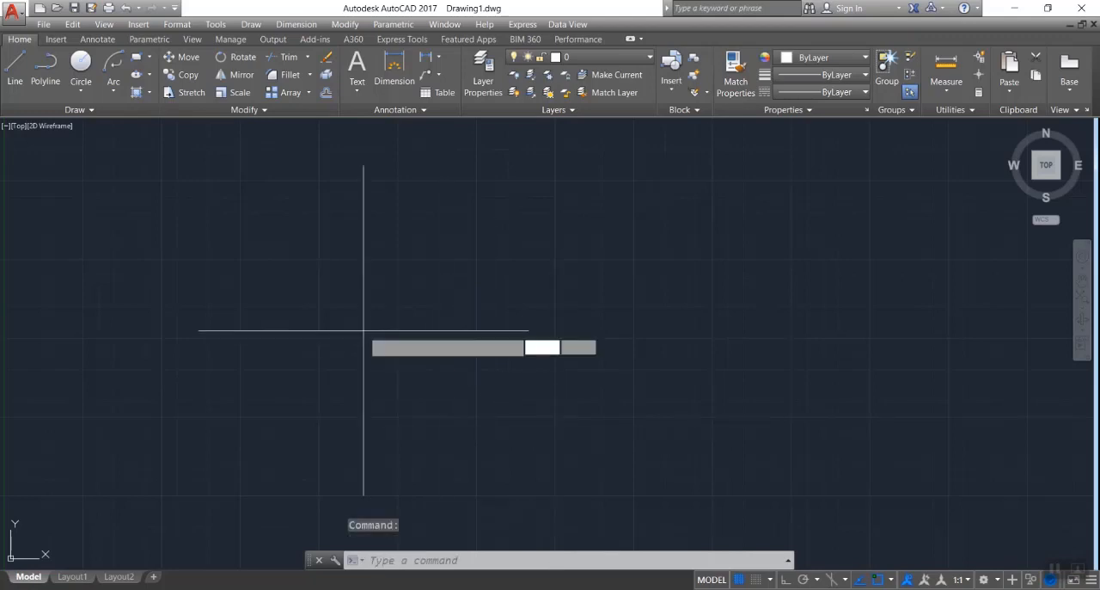
key("Return")
left_click(308, 328)
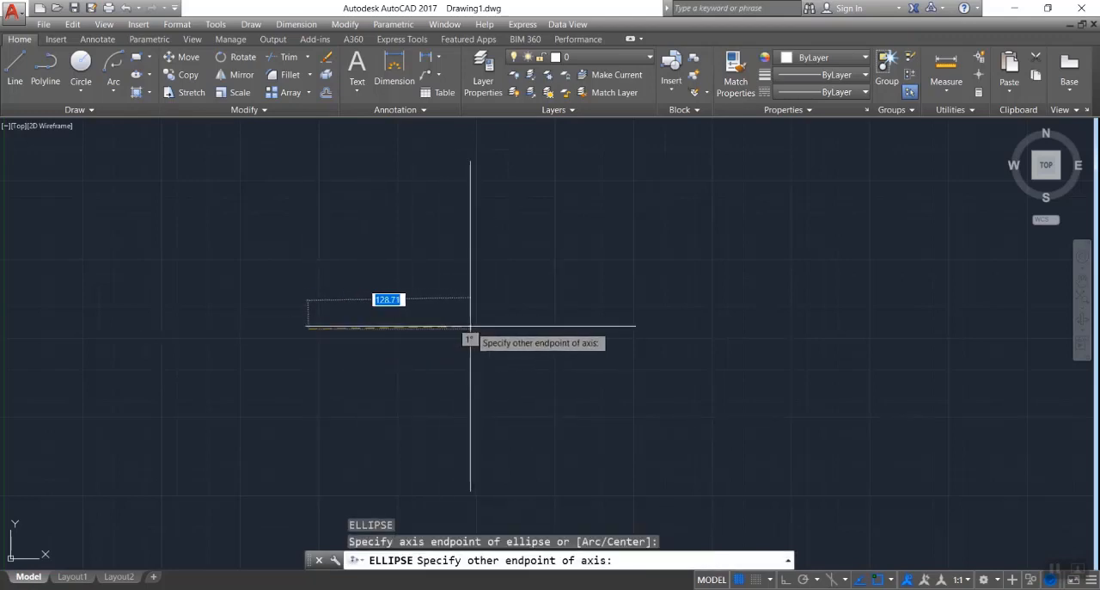
type("12")
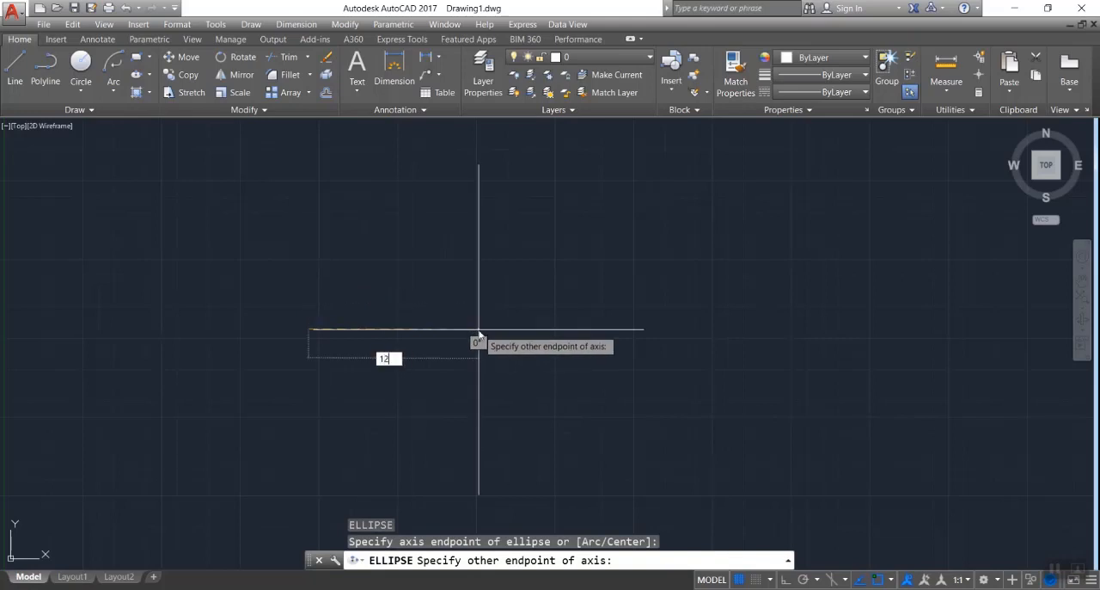
type("0")
key("Return")
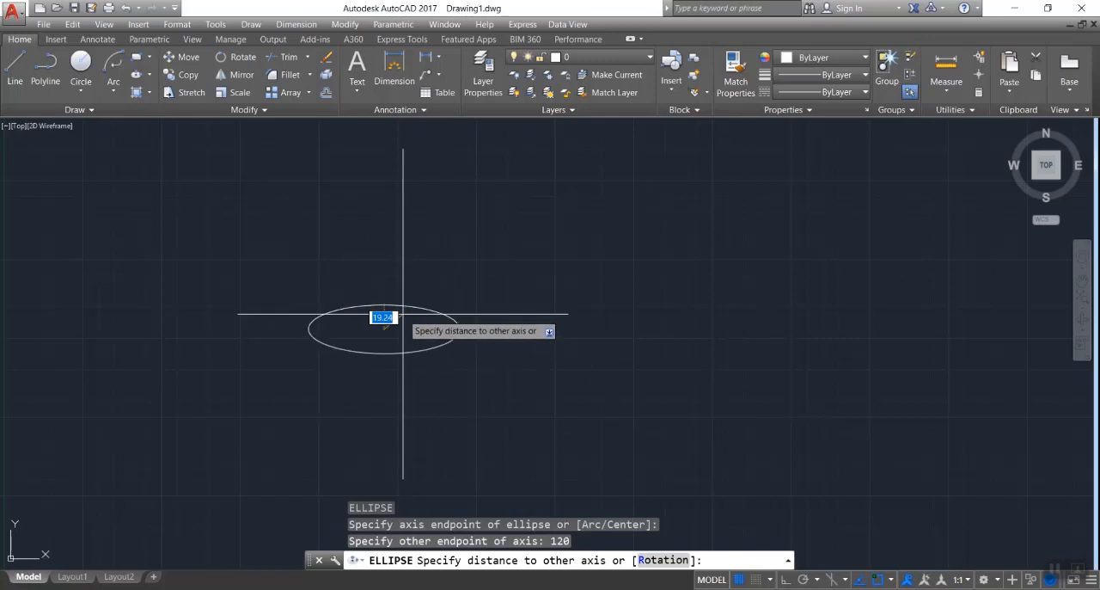
type("20")
key("Return")
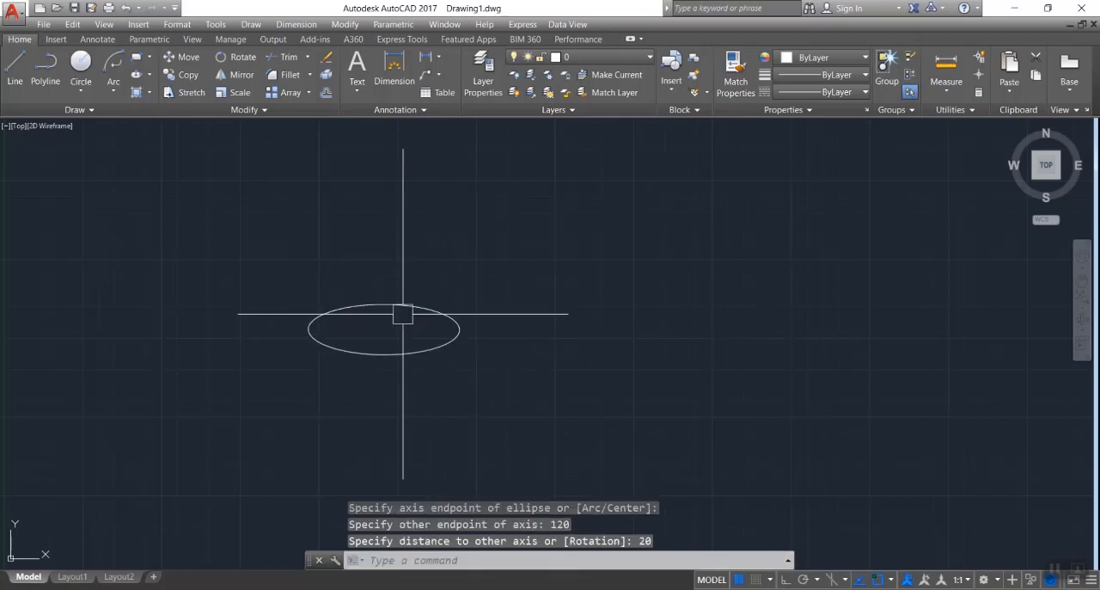
- Select the flat horizontal ellipse and delete it
left_click(261, 260)
left_click(513, 390)
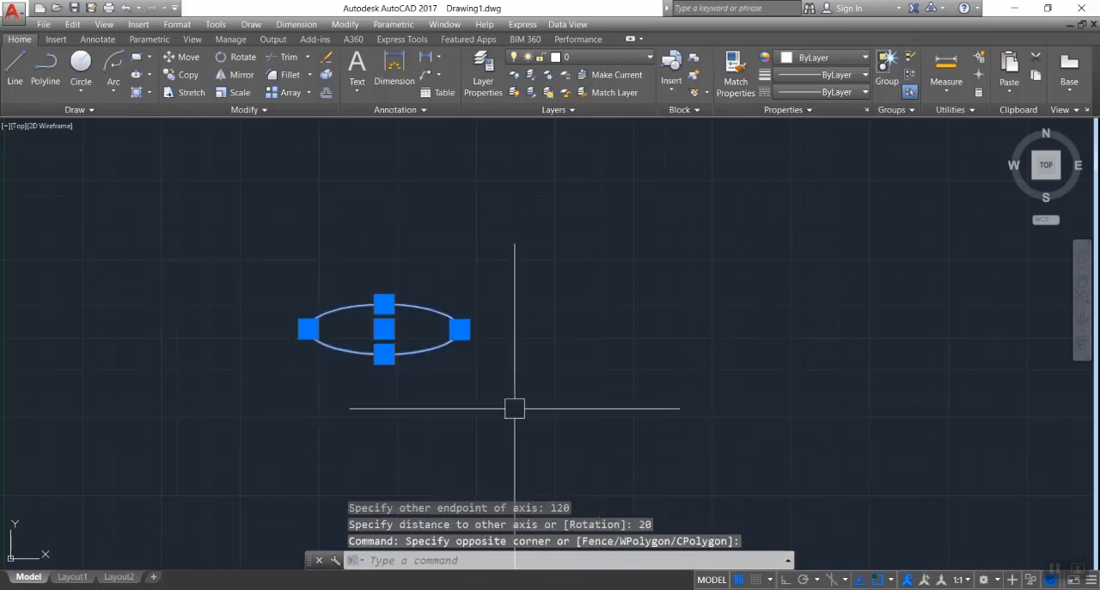
key("Escape")
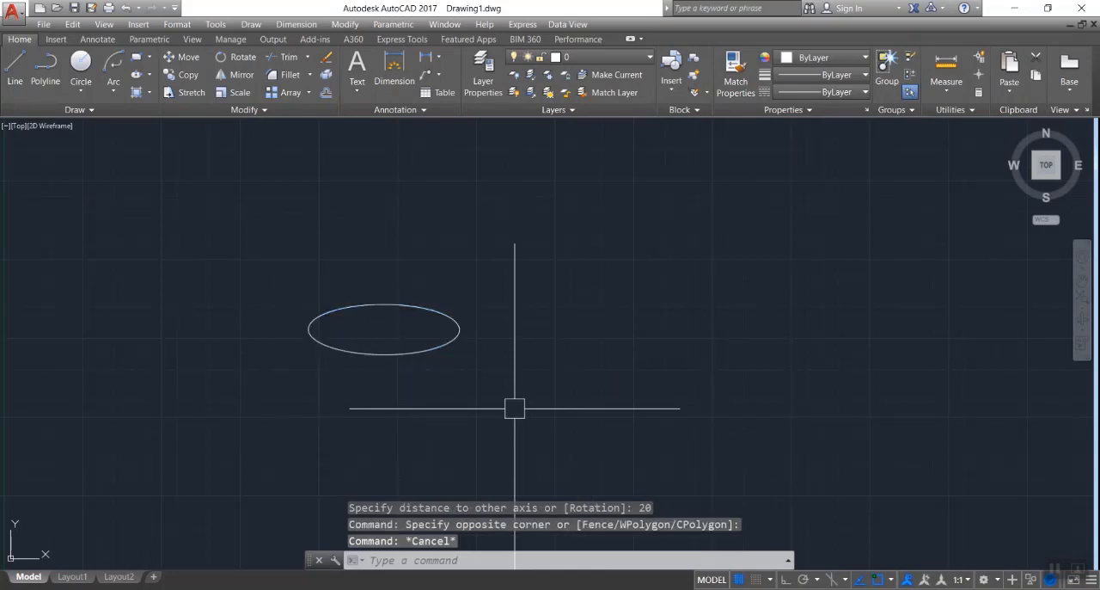
left_click(221, 233)
left_click(518, 420)
key("Delete")
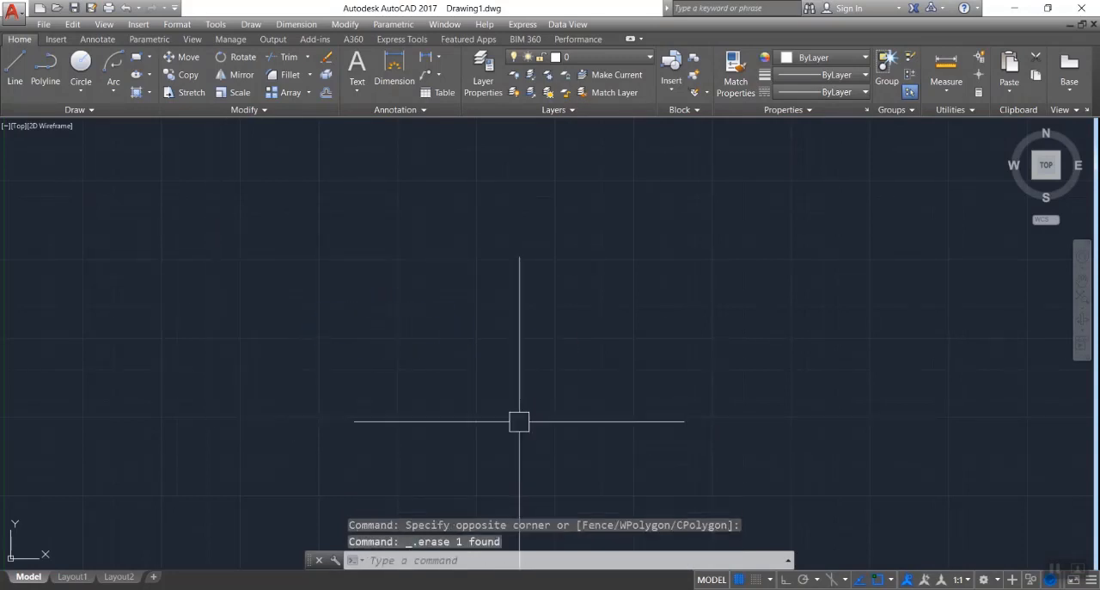
- Draw an ellipse with the Center option, its horizontal axis endpoint 60 from the center and a distance to the other axis of 90
type("el")
key("Return")
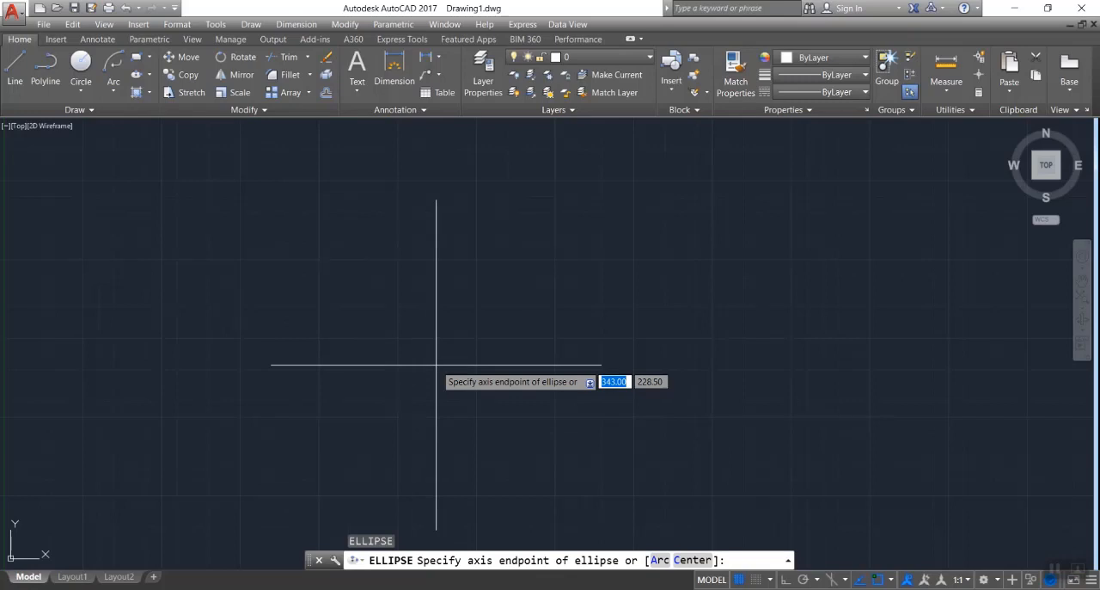
type("c")
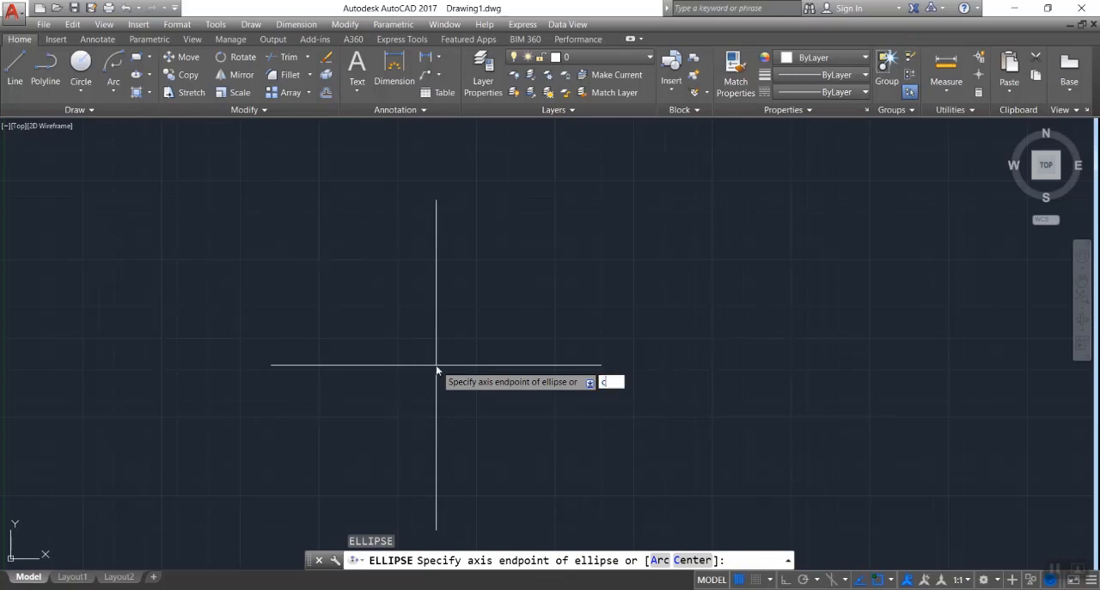
key("Return")
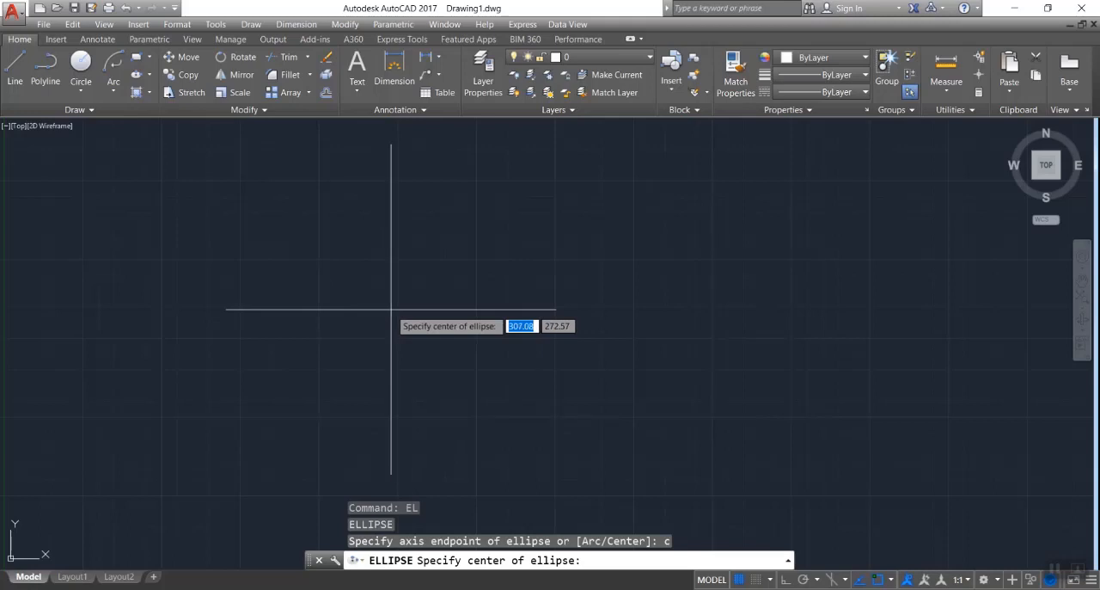
left_click(393, 340)
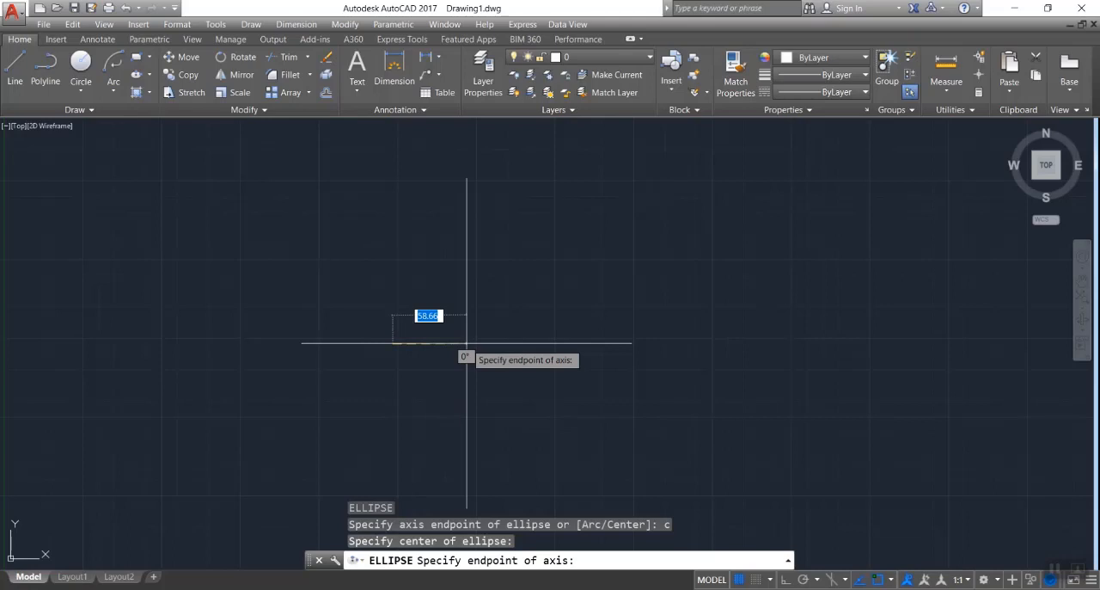
type("60")
key("Return")
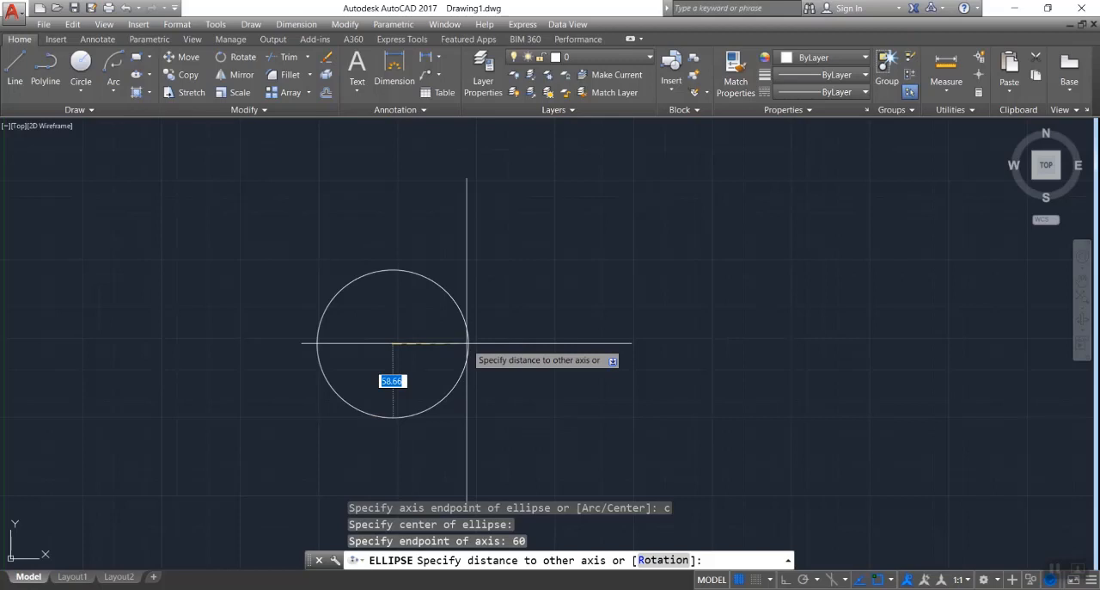
type("90")
key("Return")
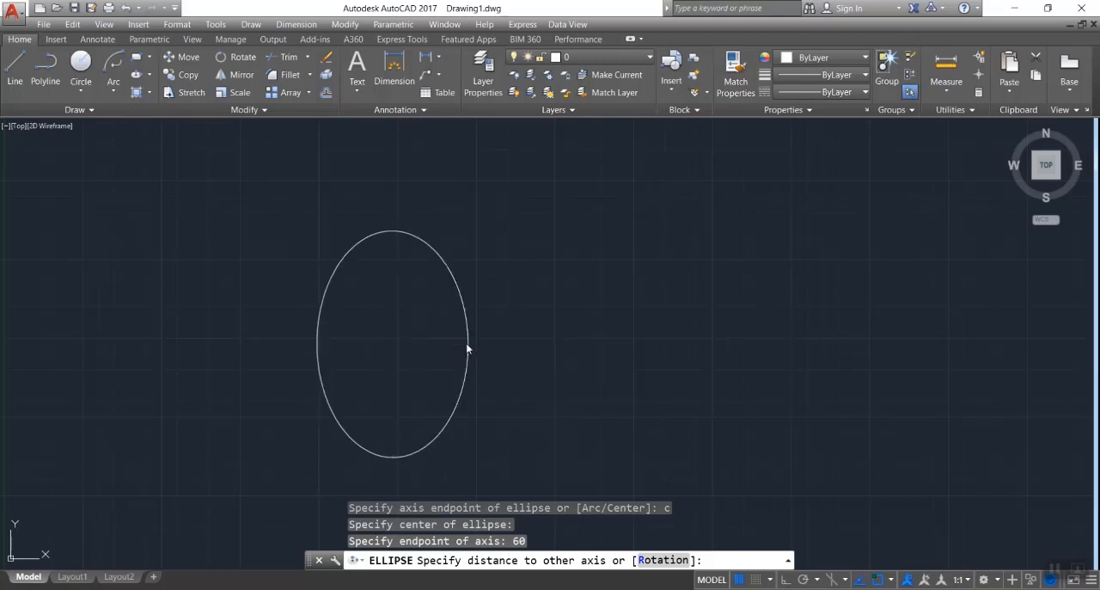
- Select the tall center-based ellipse and delete it
left_click(226, 186)
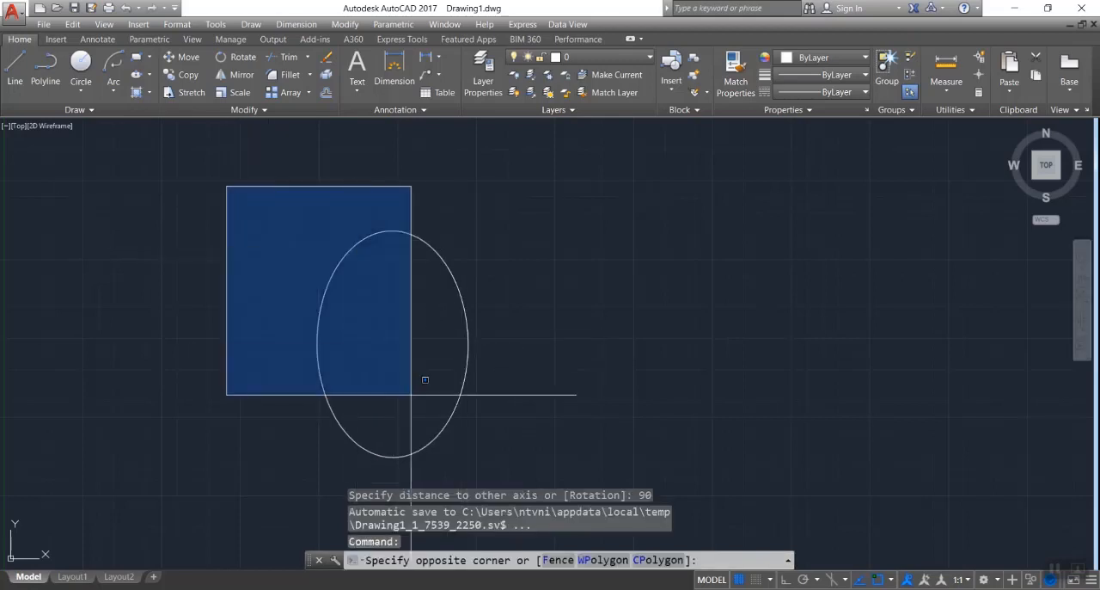
left_click(521, 471)
key("Escape")
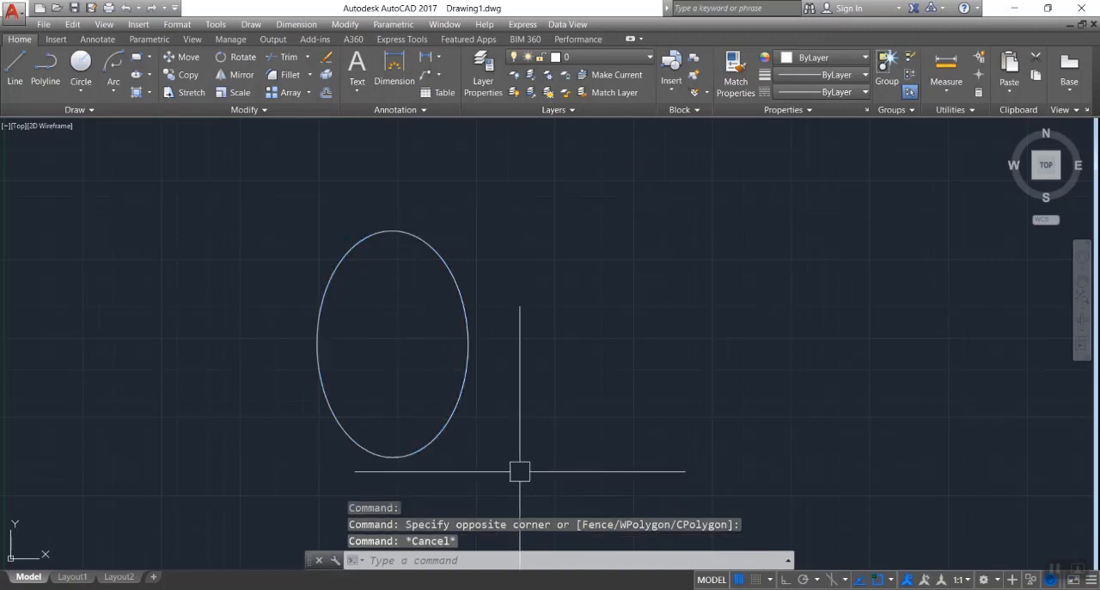
left_click(521, 238)
left_click(212, 431)
key("Delete")
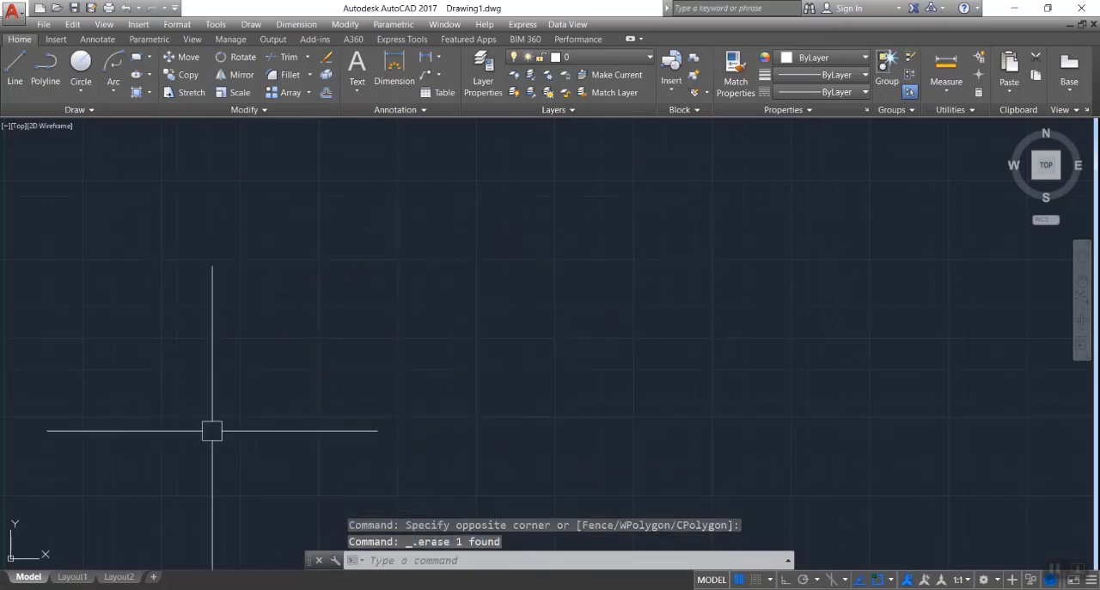
- Start an elliptical arc with the Ellipse Arc option, using a horizontal axis of 150 and a distance to the other axis of 40
type("el")
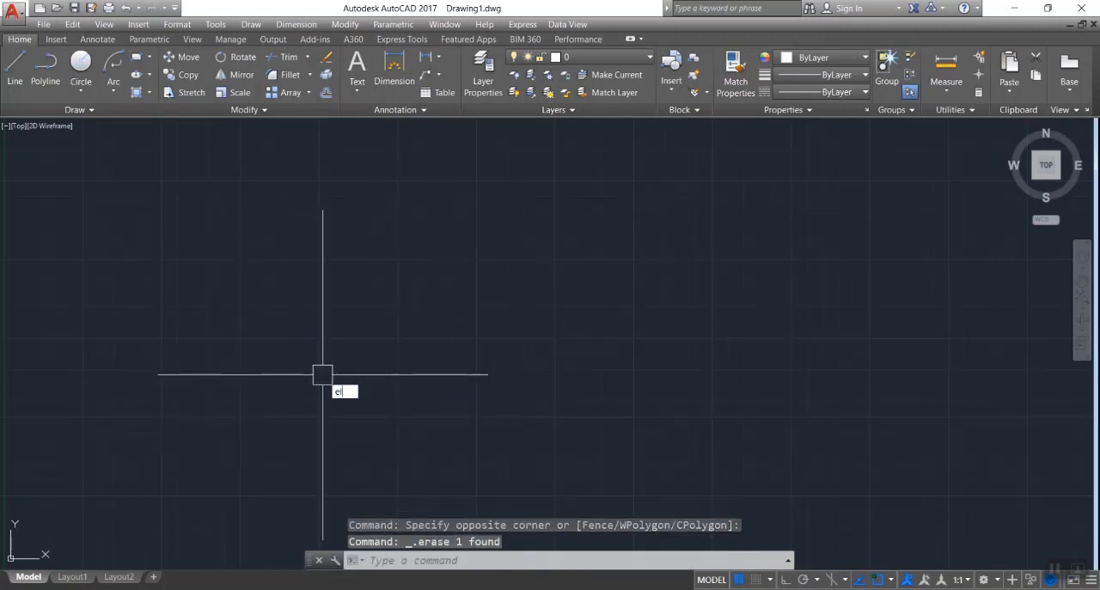
key("Return")
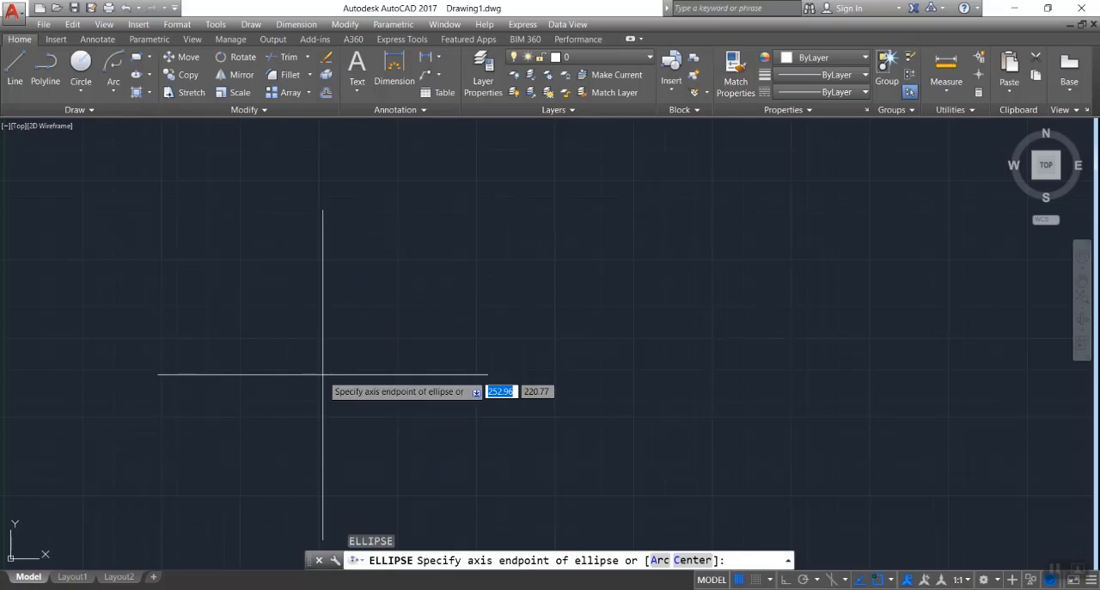
type("a")
key("Return")
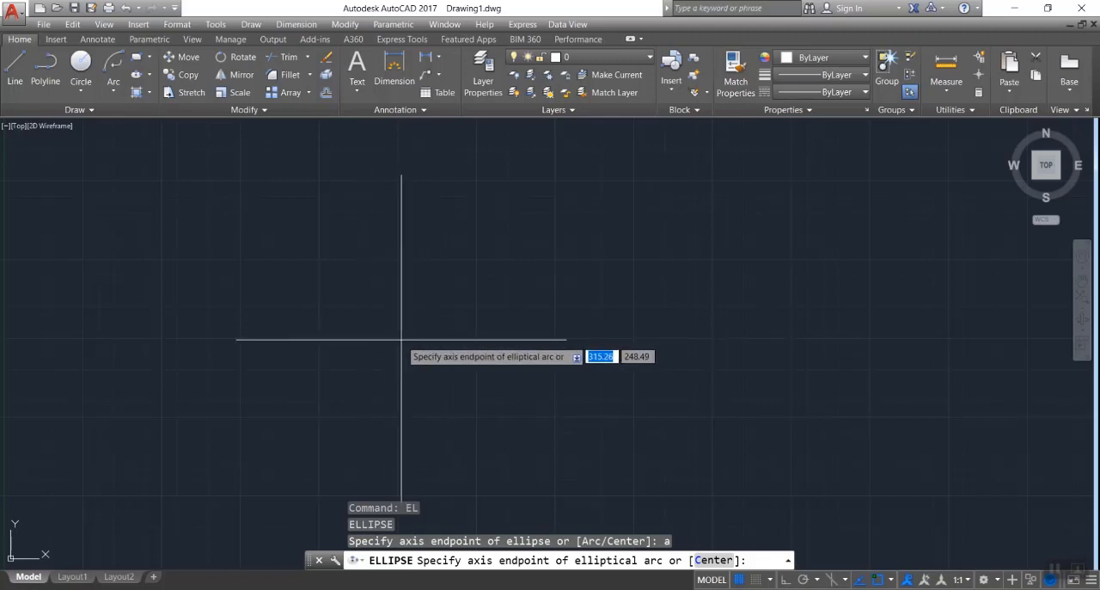
left_click(402, 339)
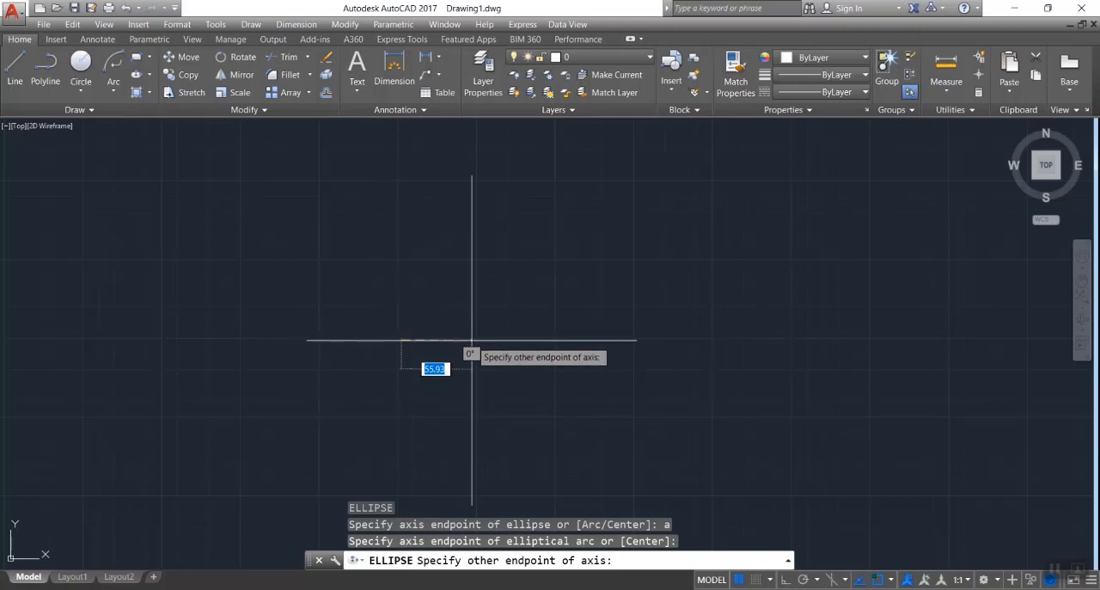
type("150")
key("Return")
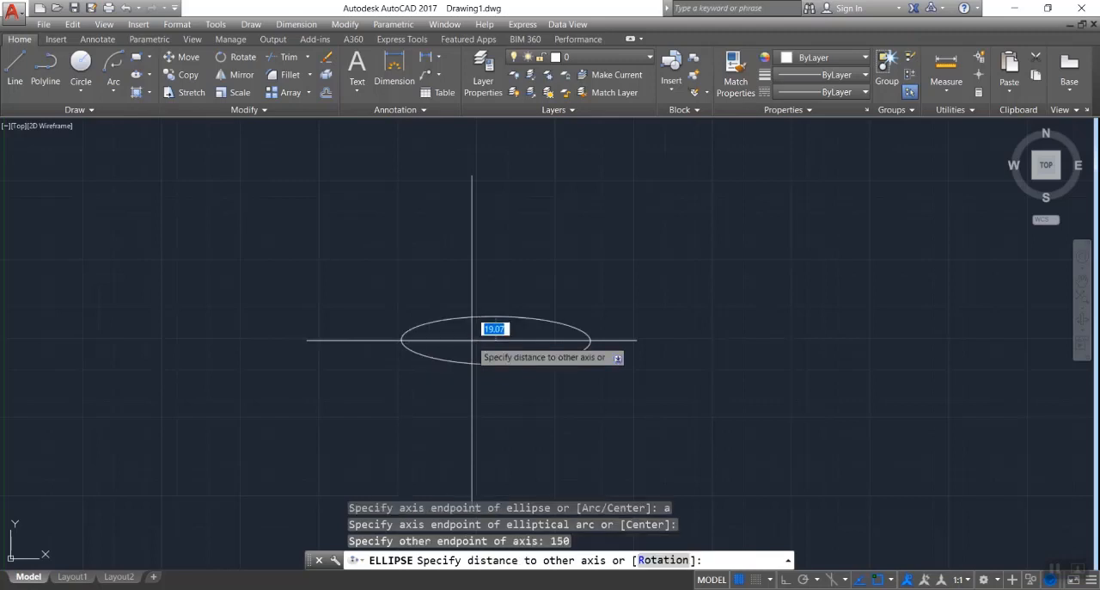
type("40")
key("Return")
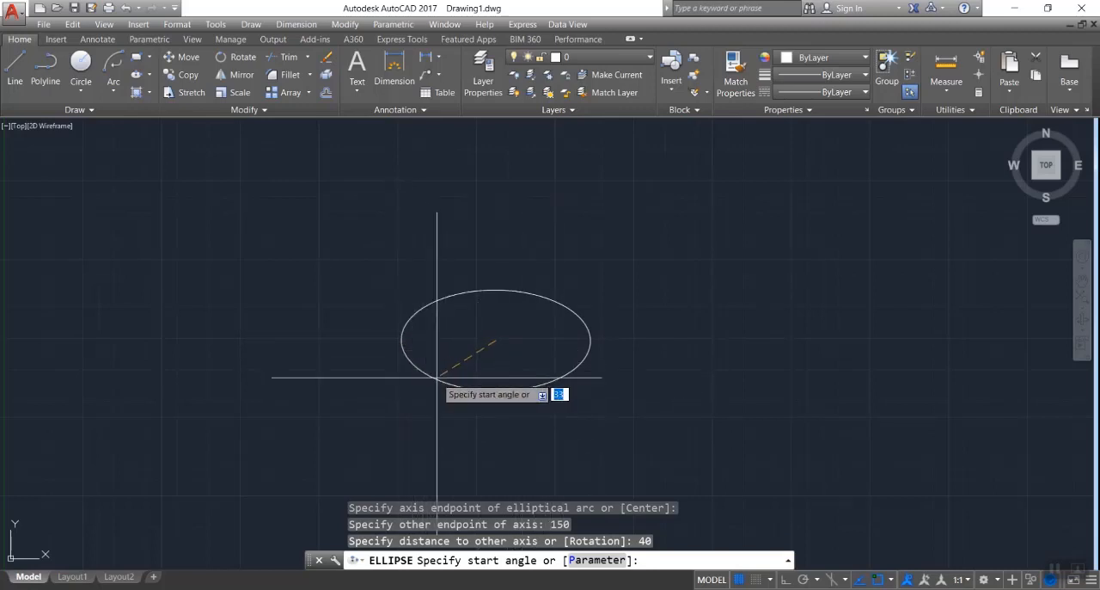
- Finish the elliptical arc with a start angle of 30 and an end angle of 250
type("30")
key("Return")
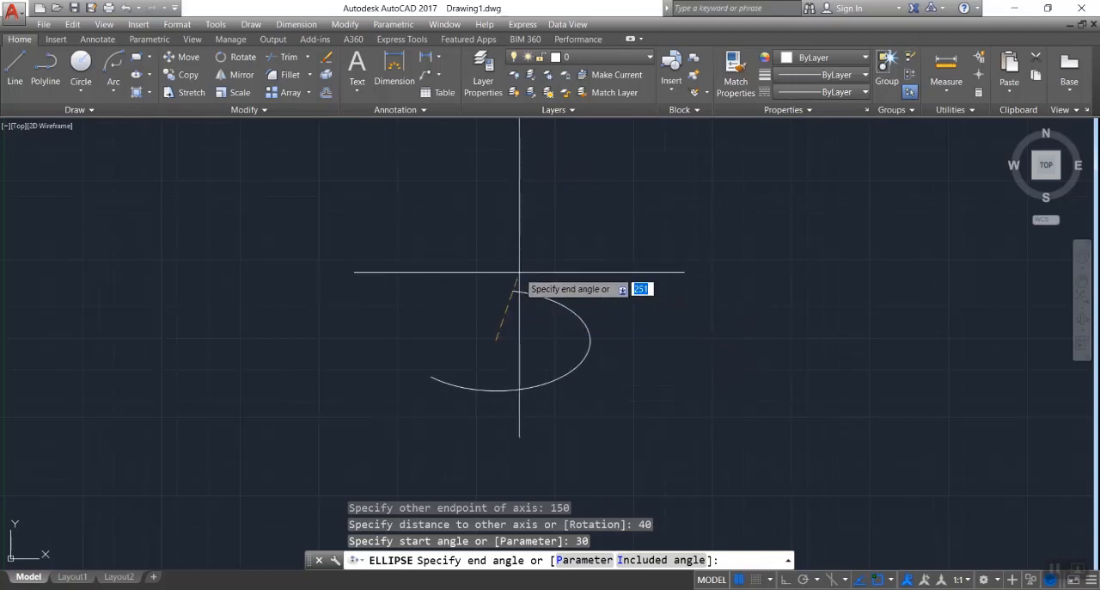
type("250")
key("Return")
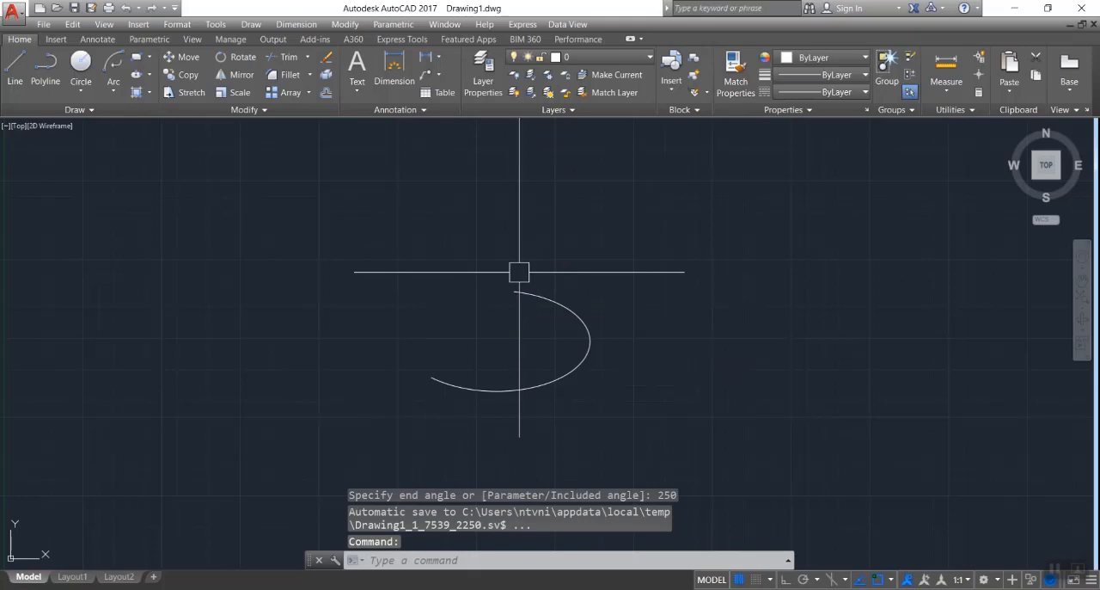
- Shorten the elliptical arc by stretching its lower-left end to near the ellipse's bottom quadrant, and delete the arc
left_click(572, 313)
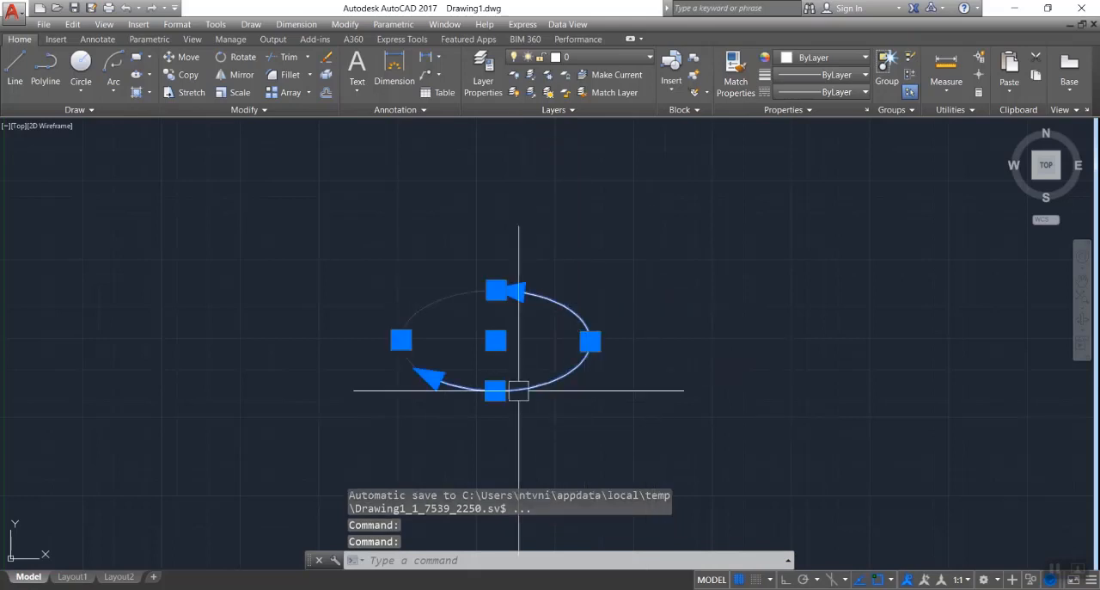
left_click(431, 377)
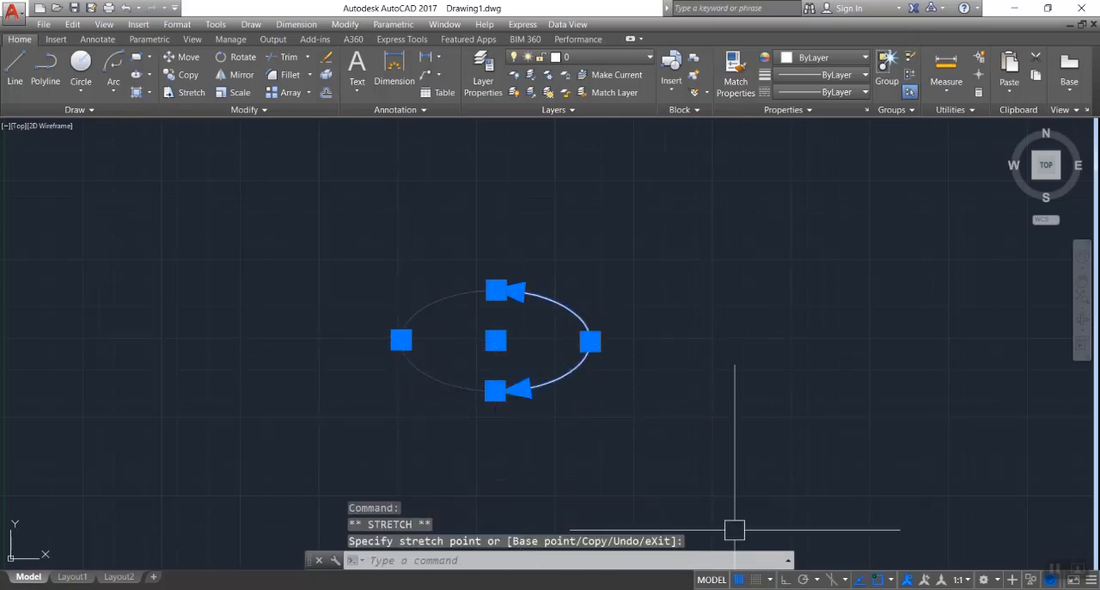
key("Delete")
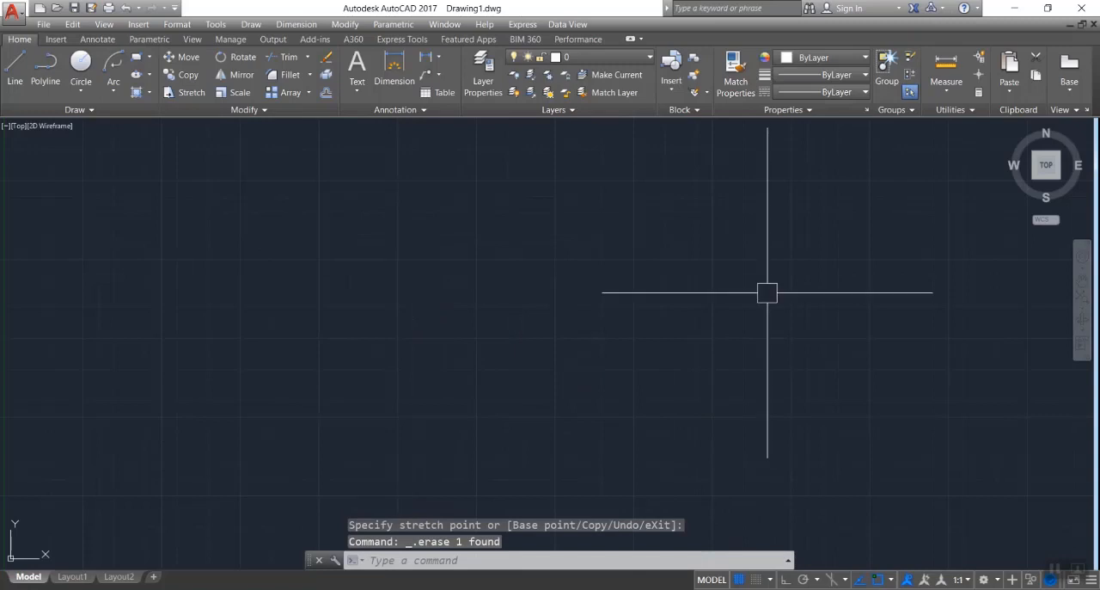